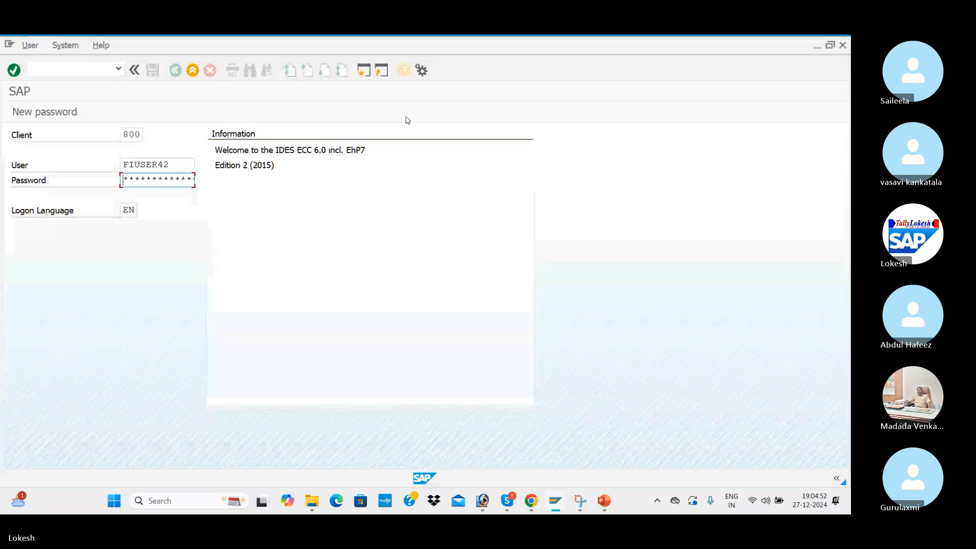
Enter the account password and log on to the SAP system.
text(*)
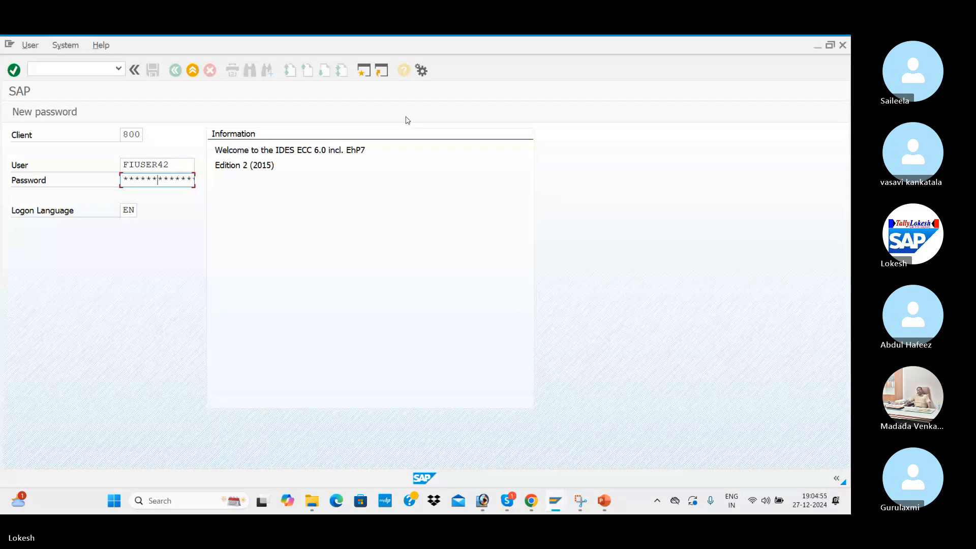
key(Return)
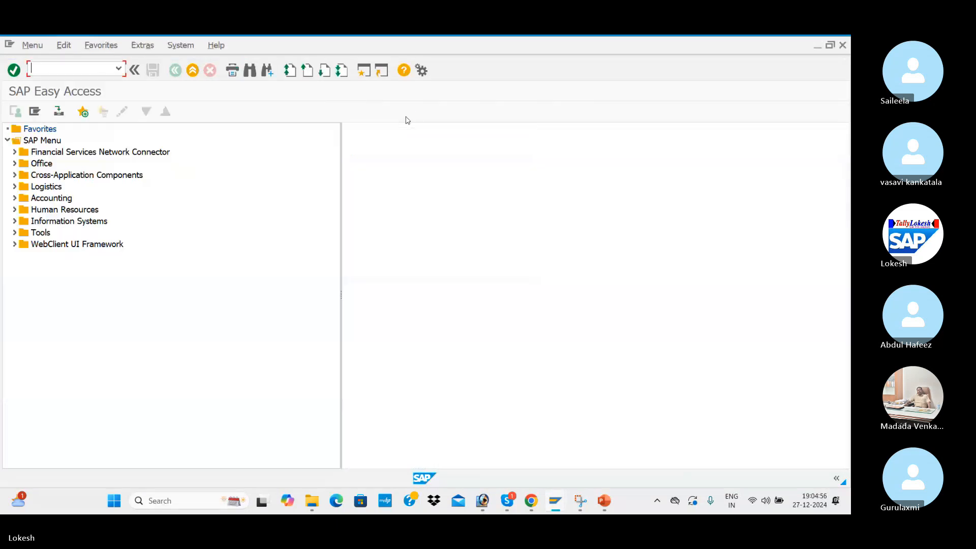
Check the Park Document Configuration slide in PowerPoint, return to SAP Easy Access and open transaction FB50.
key(alt+Tab)
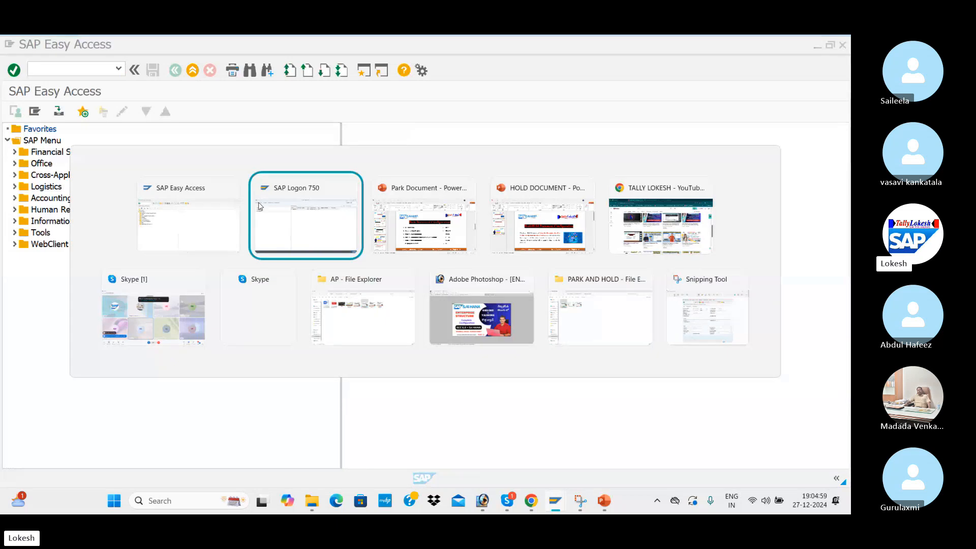
key(alt+Tab)
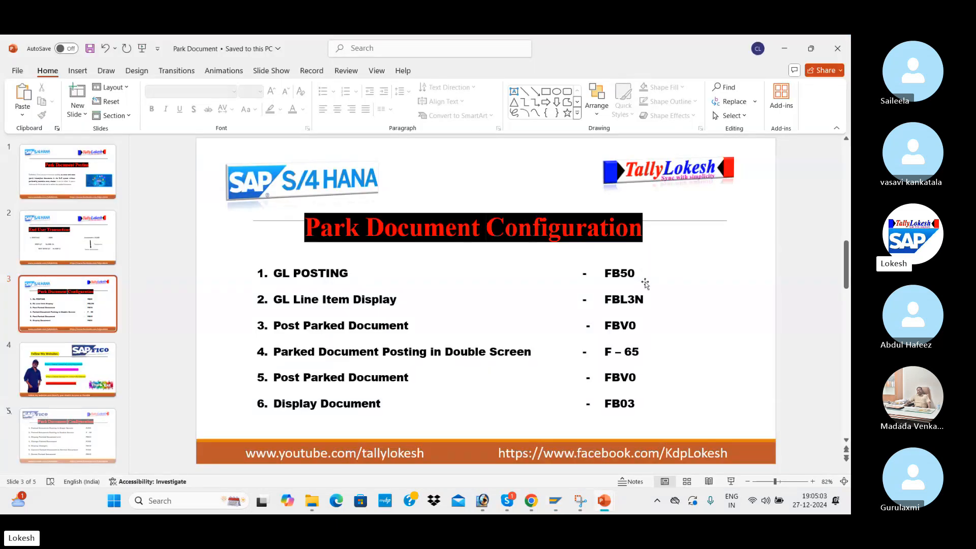
key(alt+Tab)
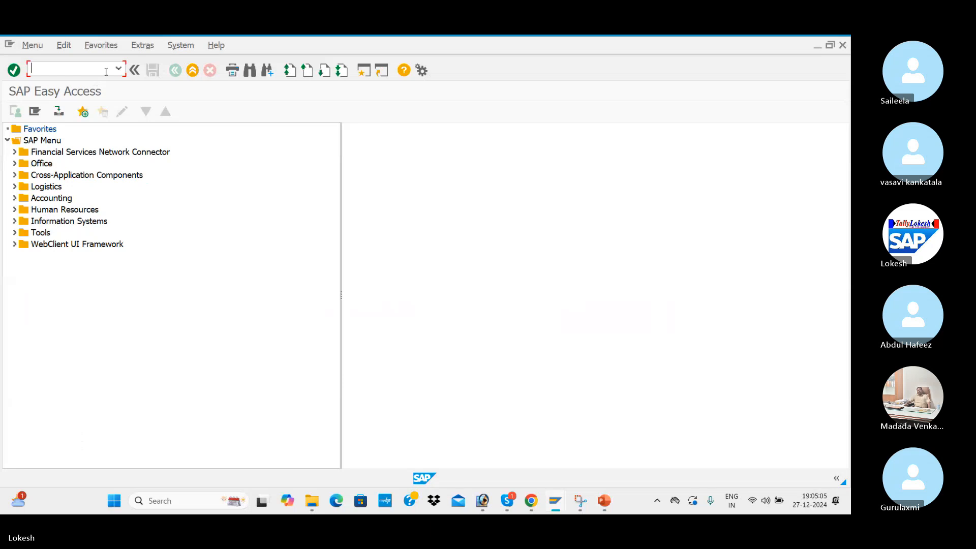
text(FB50)
key(Return)
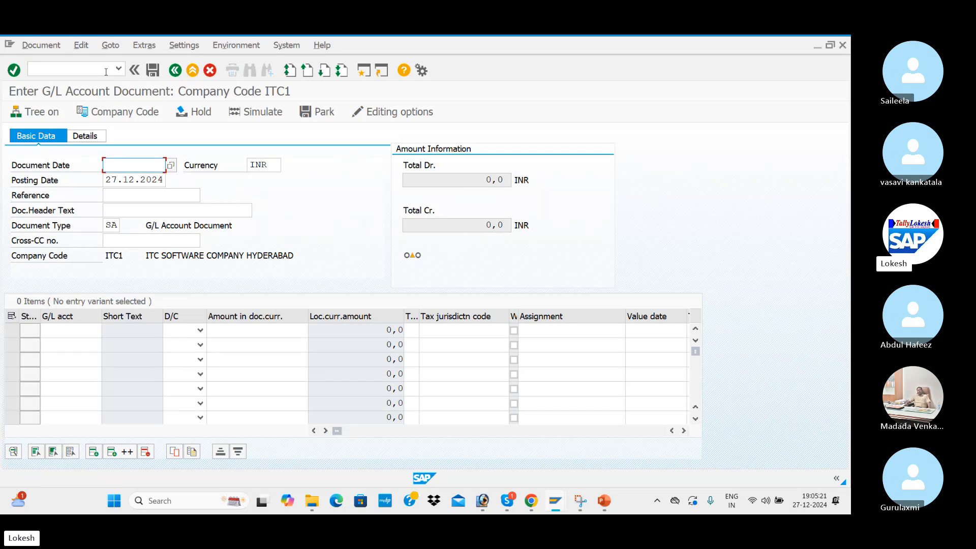
Switch to the Skype call, raise the system volume to maximum, and return to the SAP G/L document entry.
key(alt+Tab)
key(alt+Tab)
key(alt+Tab)
key(alt+Tab)
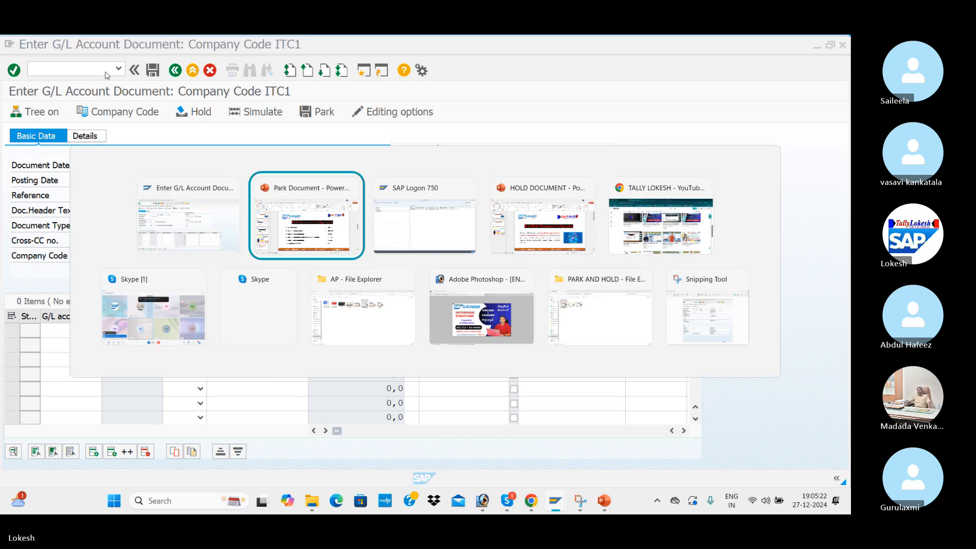
key(alt+Tab)
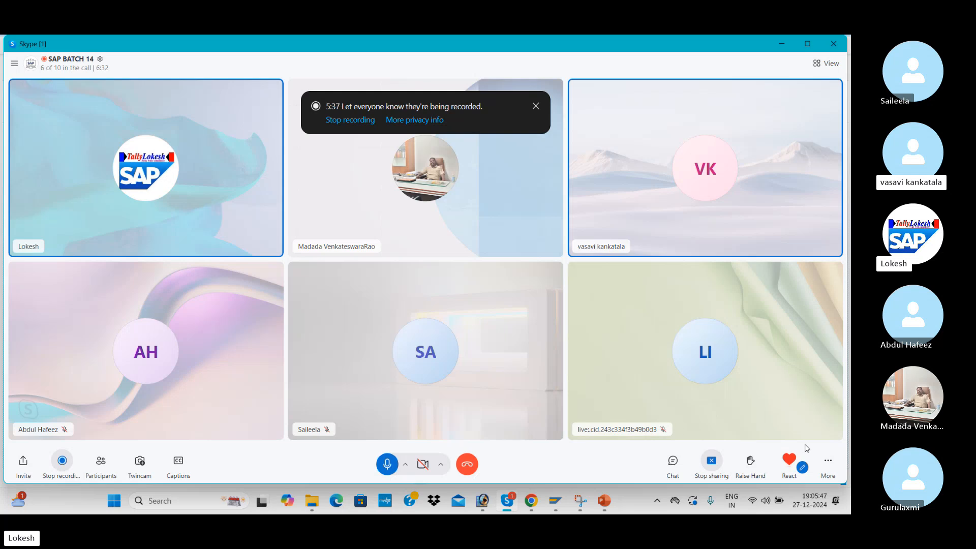
click(767, 501)
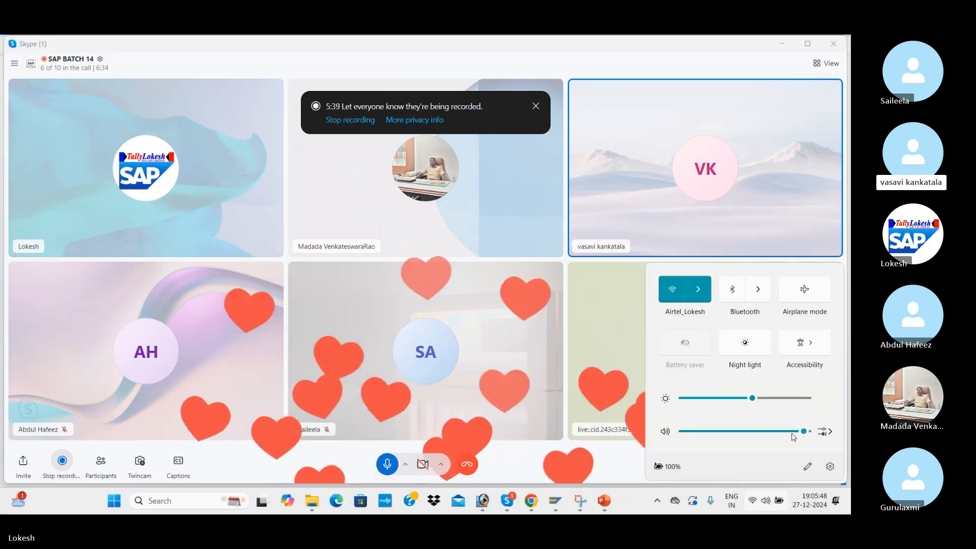
drag(805, 432, 821, 432)
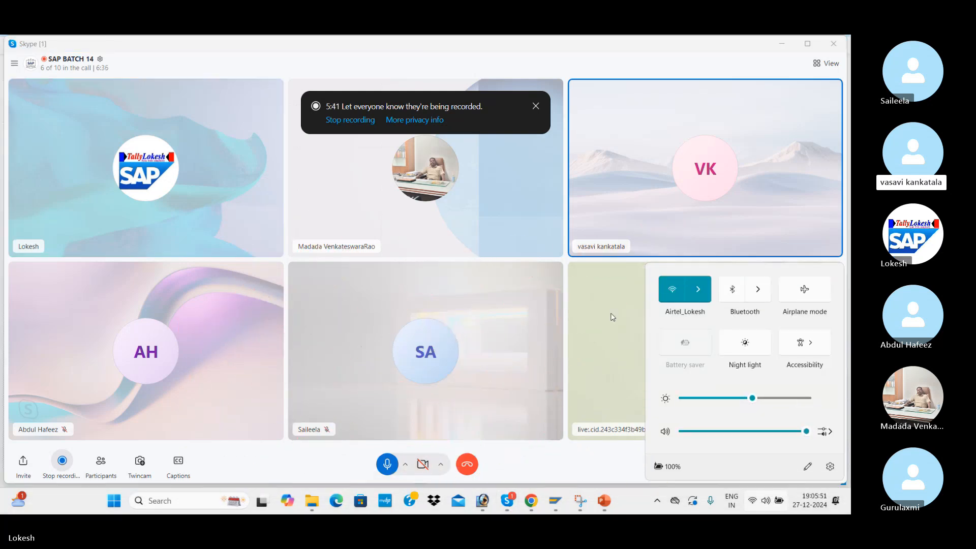
click(600, 300)
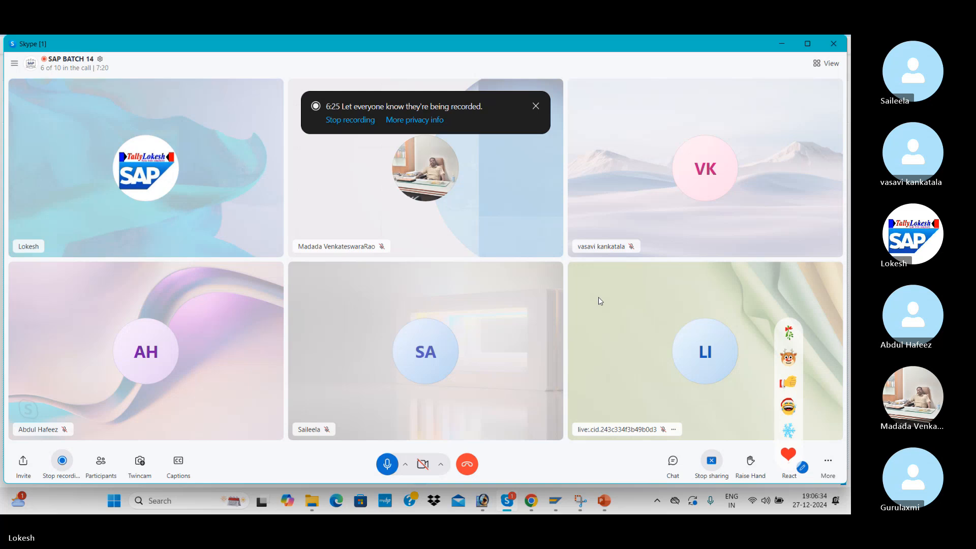
click(781, 47)
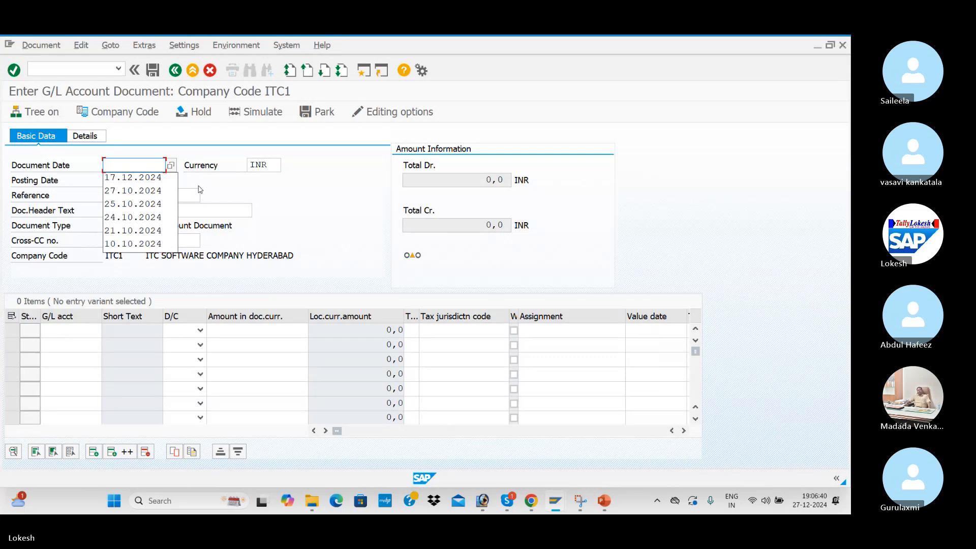
Set the G/L document's document date to 27.12.2024 and go to its reference field.
text(27.12)
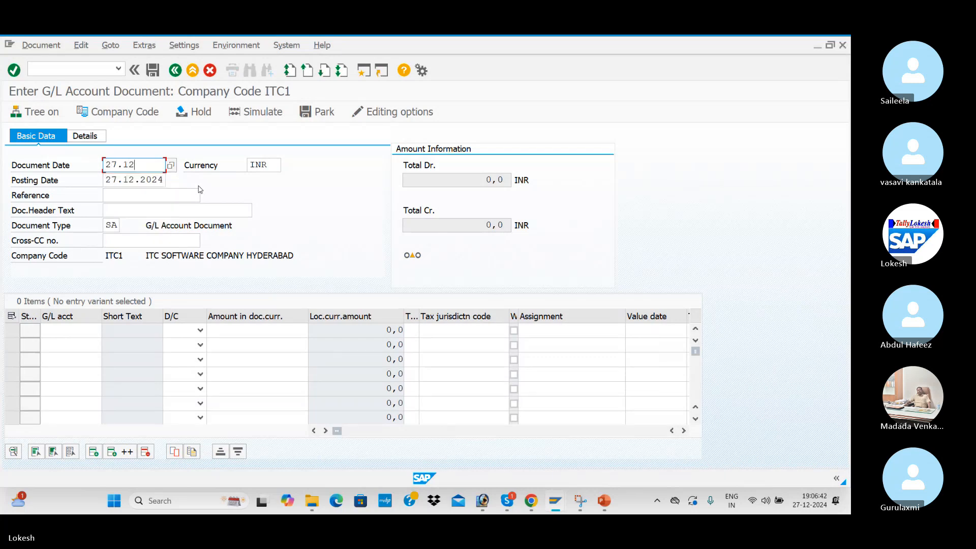
text(.2024)
key(Tab)
key(Tab)
key(Tab)
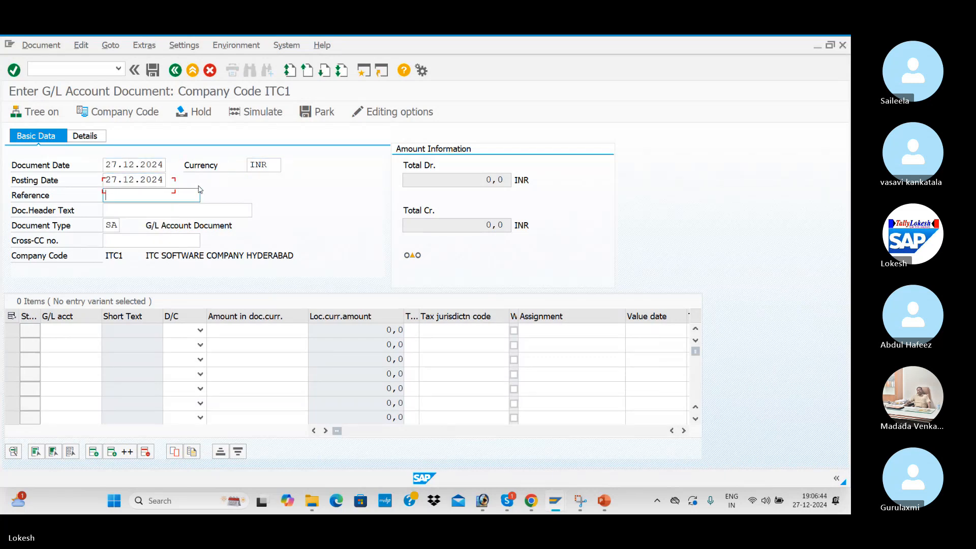
Enter the reference GL-04 and choose RENT A/C as the document header text.
text(GL-03)
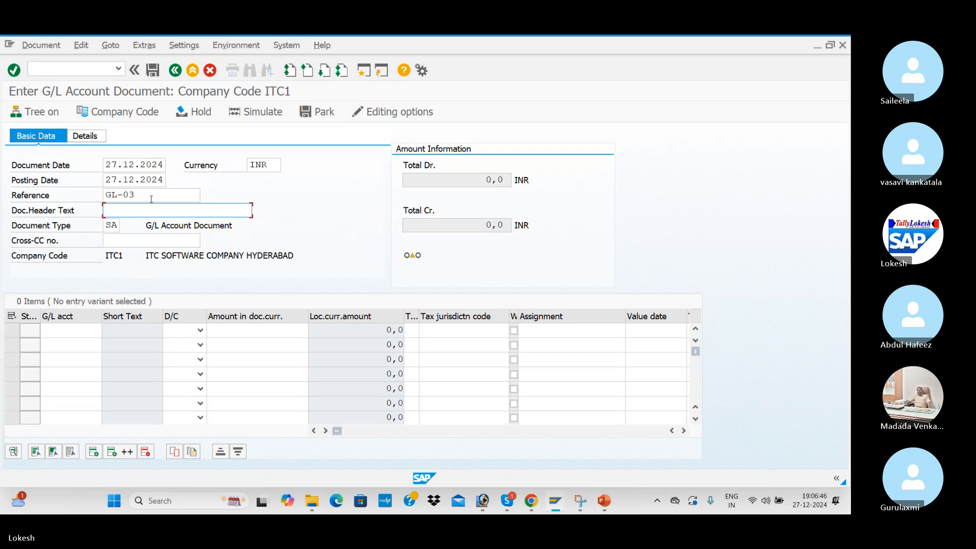
key(BackSpace)
text(4)
key(Tab)
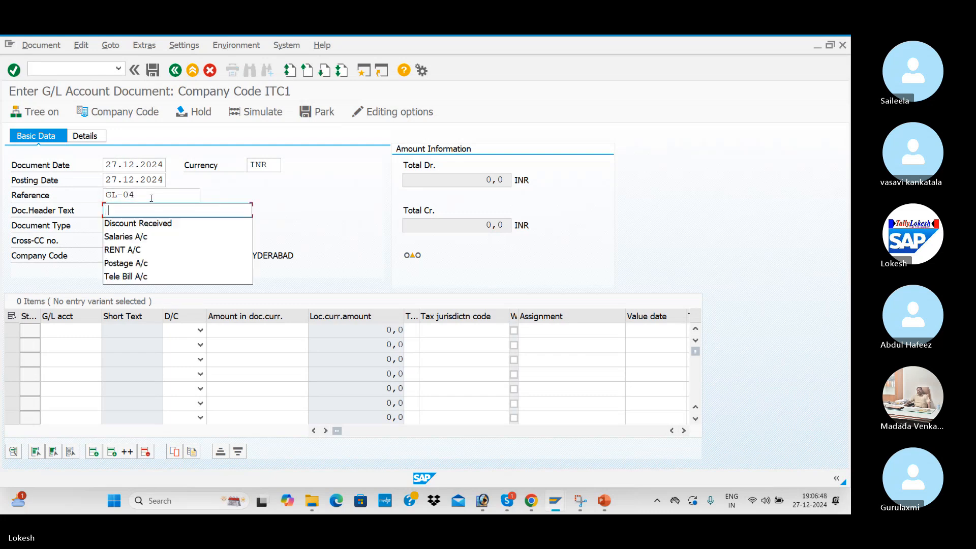
key(Down)
key(Down)
key(Return)
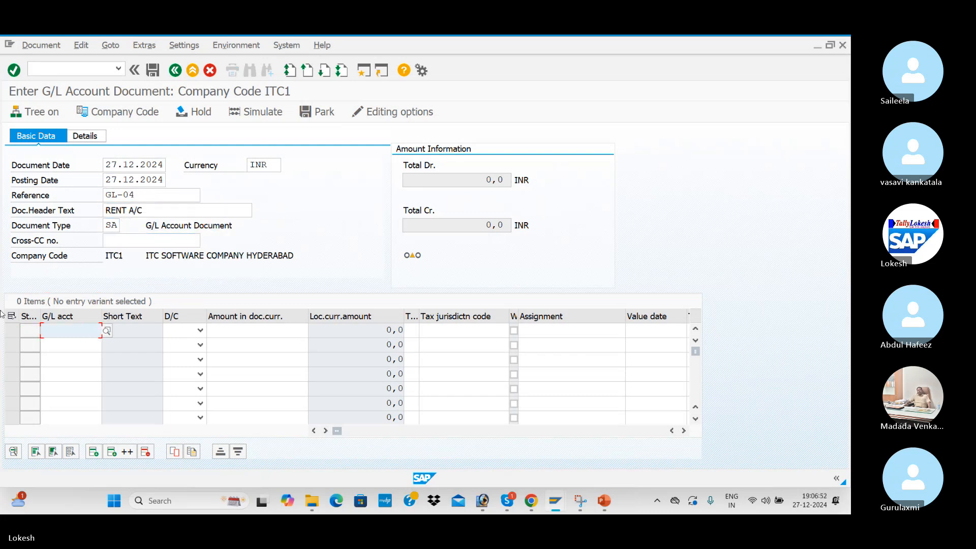
Pick Rent A/c from the G/L accounts of ITC1 for the first line item and mark it as Debit.
click(112, 335)
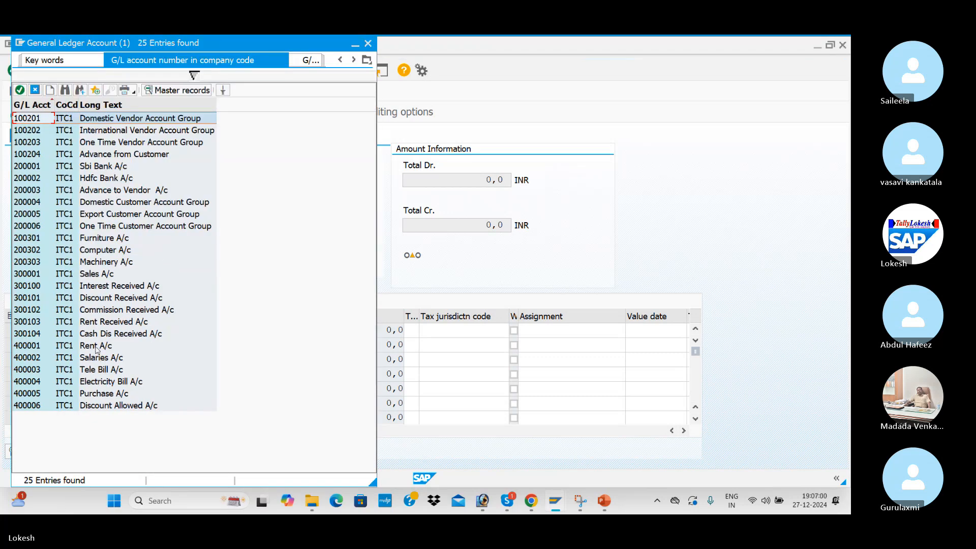
double_click(96, 346)
key(Tab)
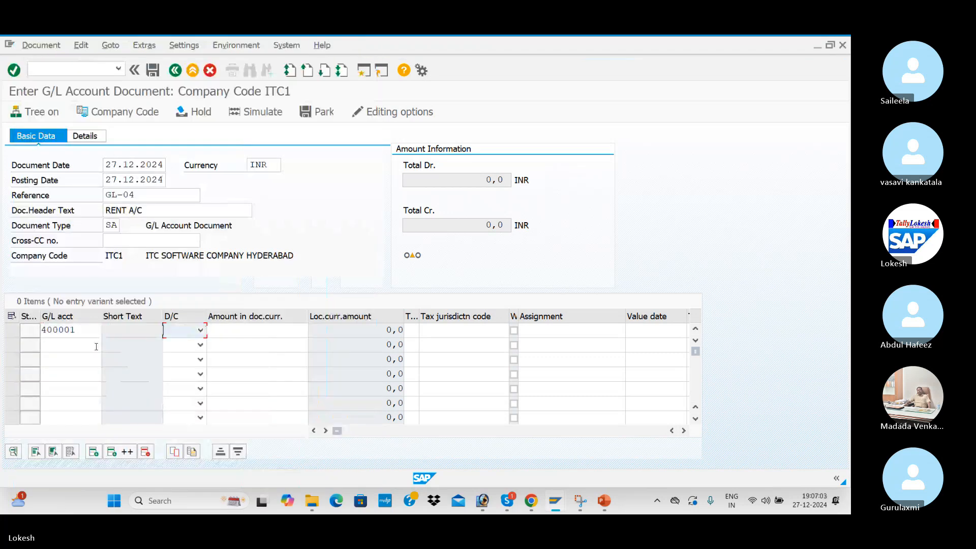
key(d)
key(Tab)
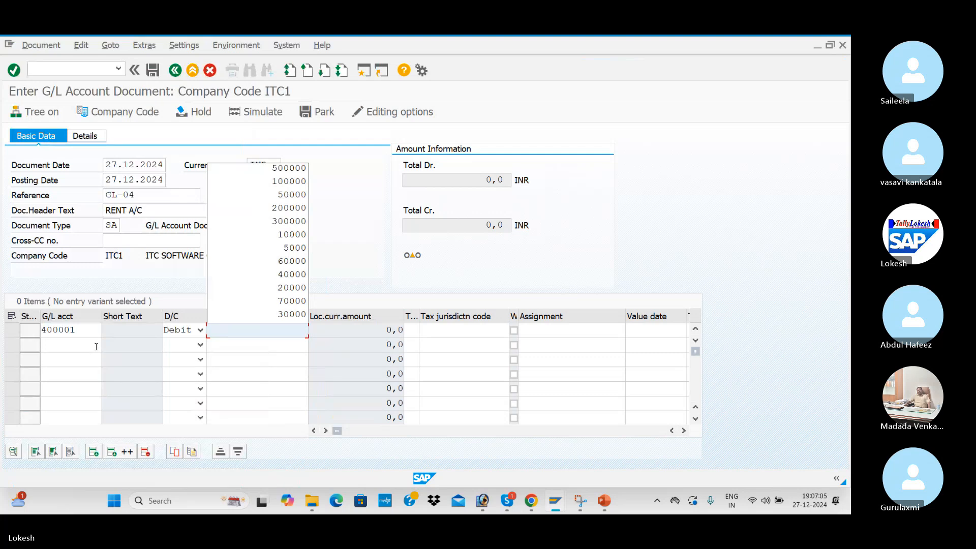
Set the first line item's amount in document currency to 5000 and go to its text field.
key(Down)
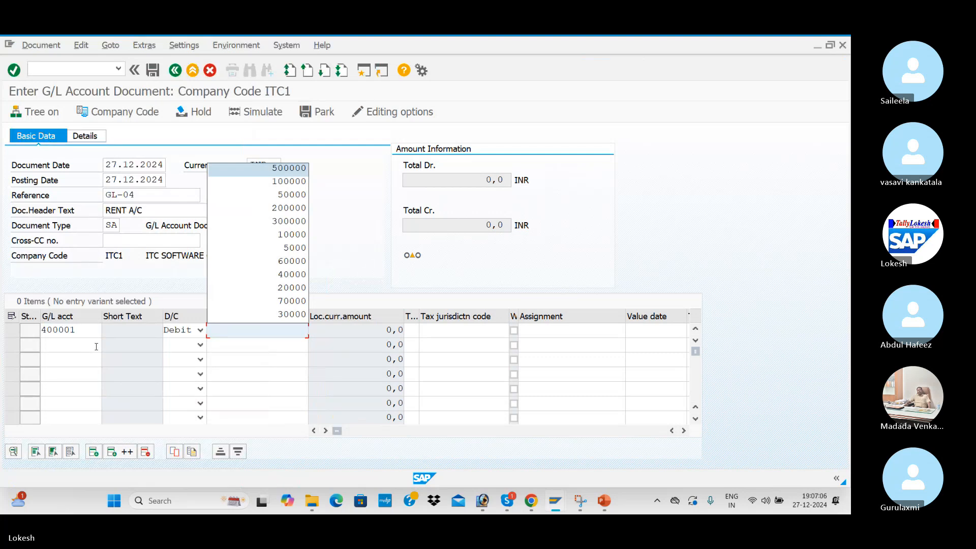
key(Down)
key(Down)
key(Down)
key(Down)
key(Down)
key(Down)
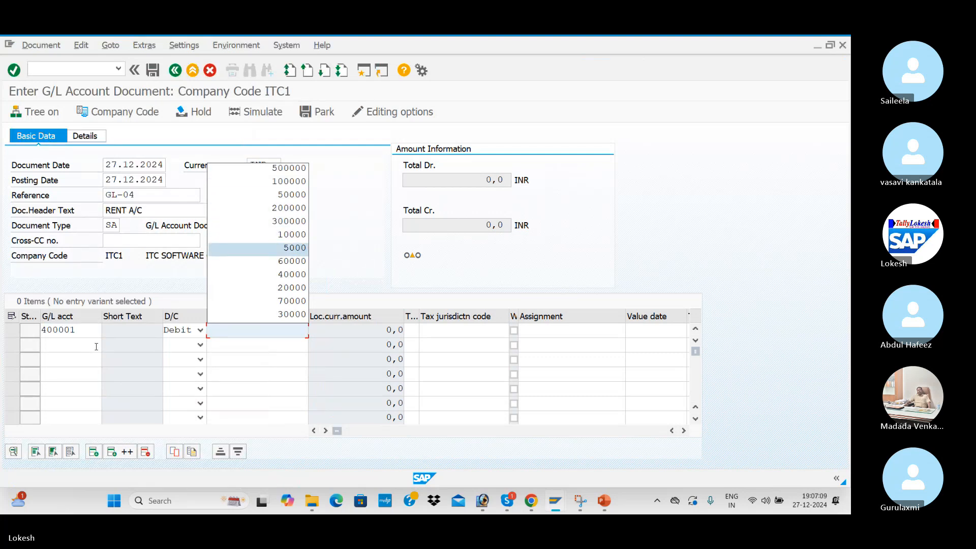
key(Return)
key(Tab)
key(Tab)
key(Tab)
key(Tab)
key(Tab)
key(Tab)
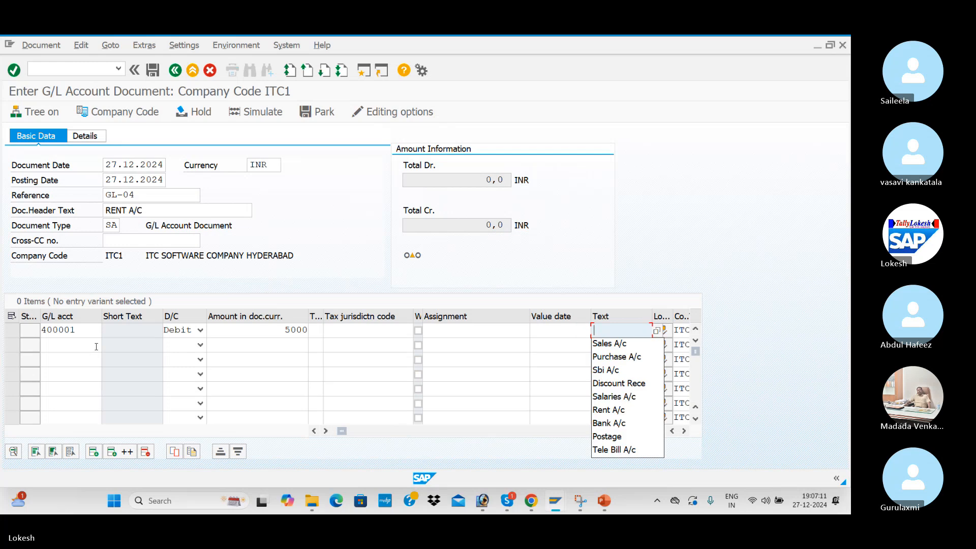
key(Down)
key(Return)
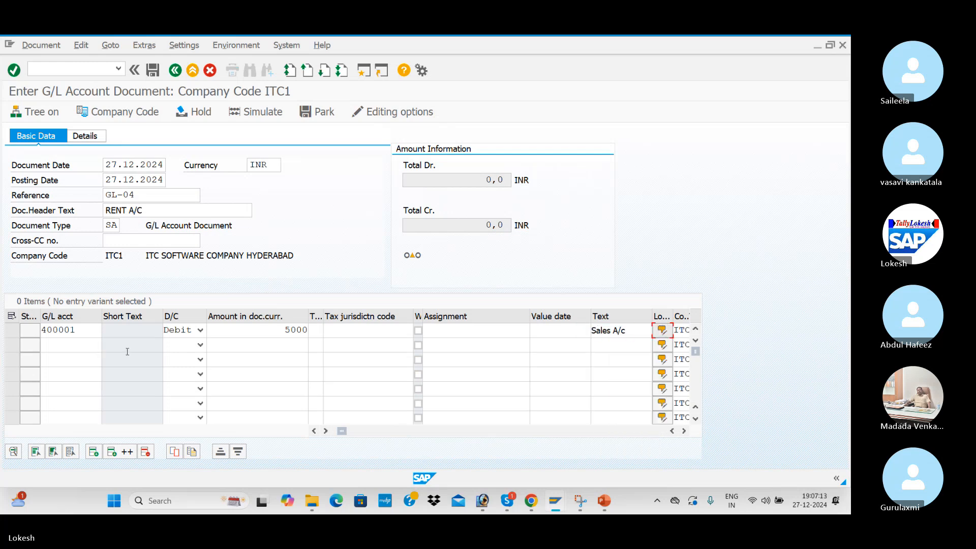
click(643, 331)
key(BackSpace)
key(BackSpace)
key(BackSpace)
key(BackSpace)
key(BackSpace)
key(BackSpace)
key(BackSpace)
key(BackSpace)
key(BackSpace)
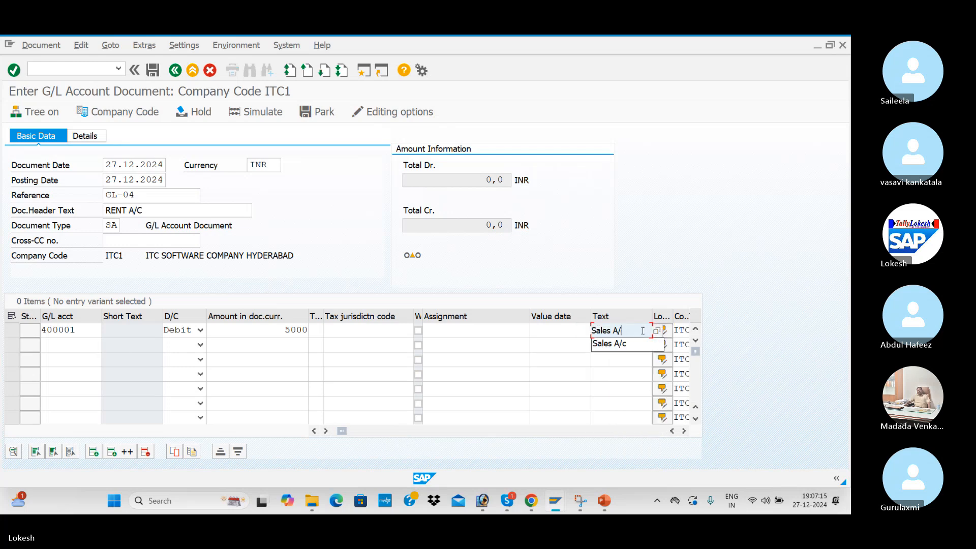
Set the first line item's text to Rent A/c.
key(Down)
key(Down)
key(Down)
key(Down)
key(Down)
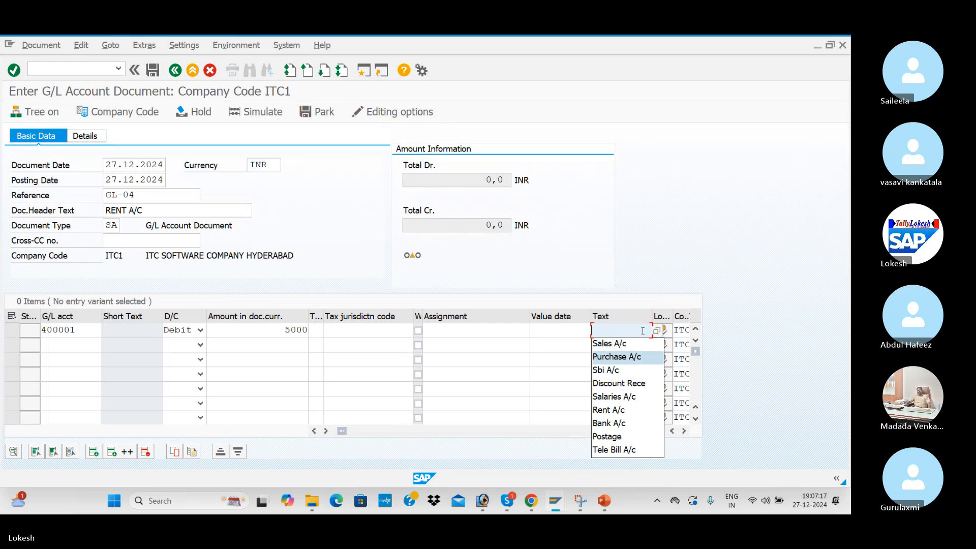
key(Return)
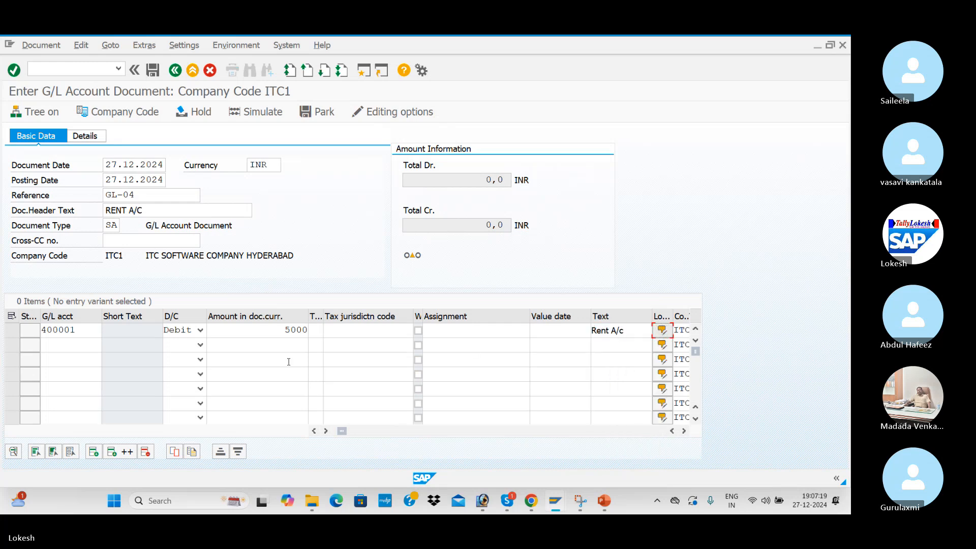
Pick Sbi Bank A/c from the G/L accounts of ITC1 for the second line item.
click(81, 343)
click(104, 344)
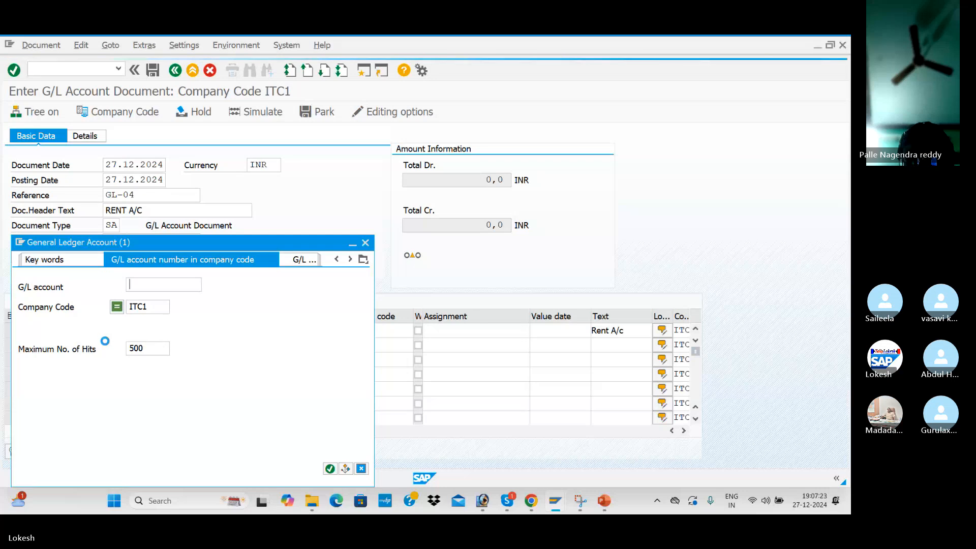
key(Return)
key(Down)
key(Down)
key(Down)
key(Down)
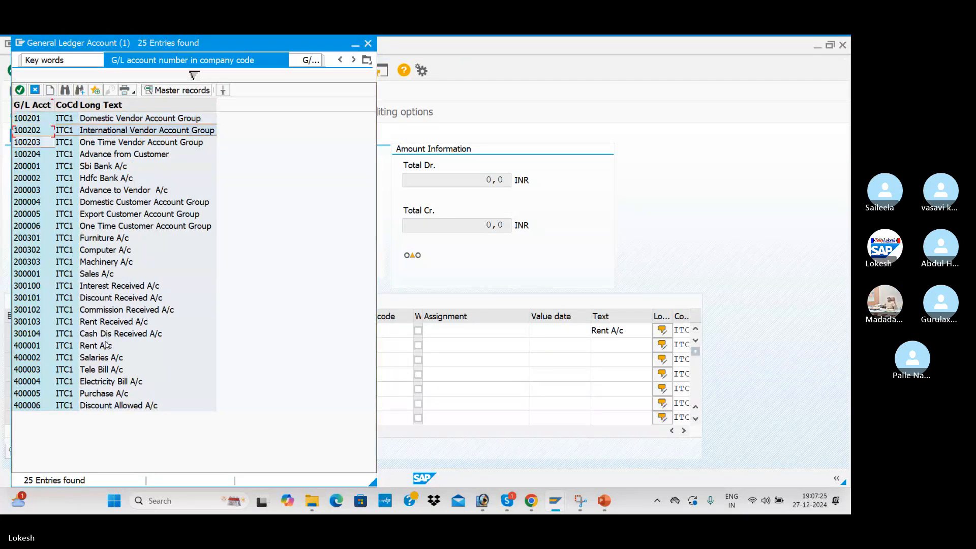
key(Down)
key(Return)
key(Tab)
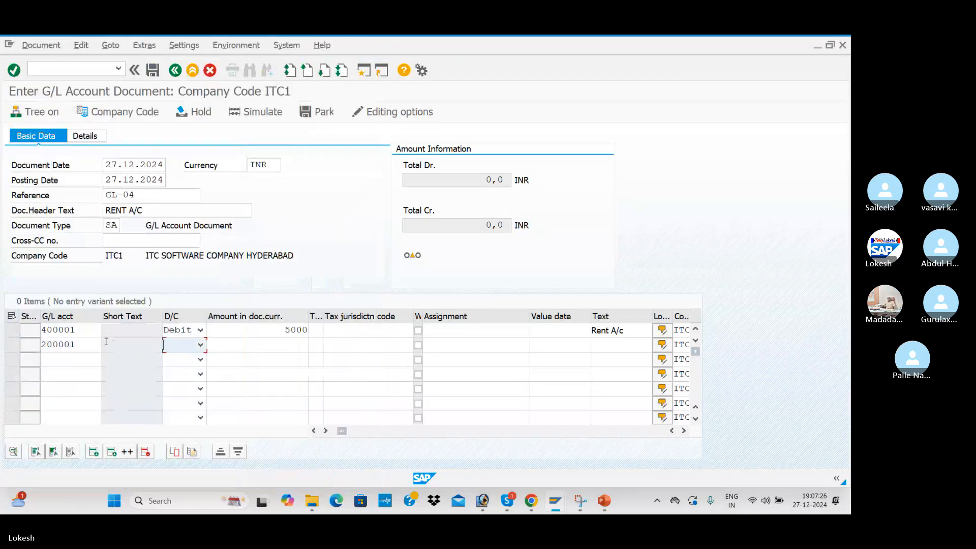
Mark the second line item as Credit and set its amount in document currency to 5000.
key(c)
key(Tab)
key(Down)
key(Down)
key(Down)
key(Down)
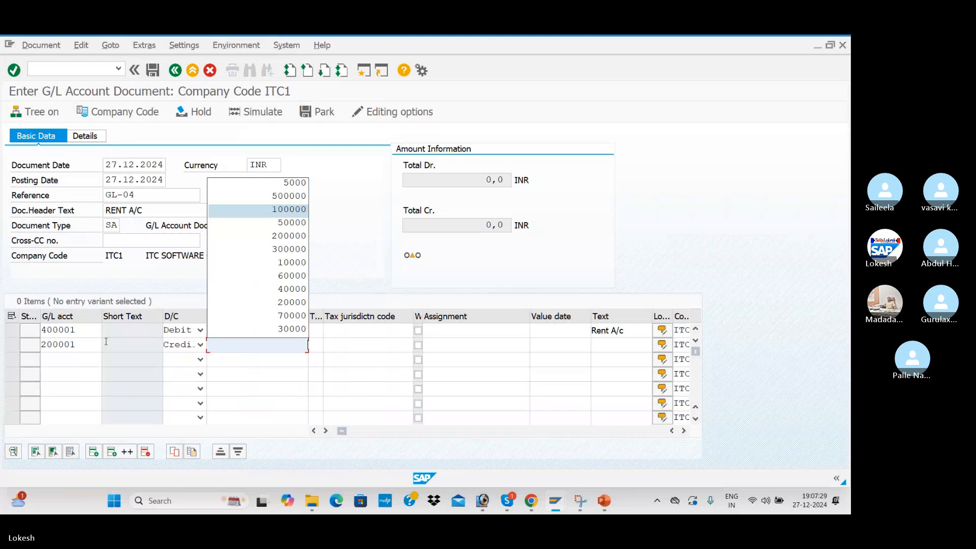
key(Up)
key(Up)
key(Return)
Set the second line item's text to Sbi A/c.
key(Tab)
key(Tab)
key(Tab)
key(Tab)
key(Tab)
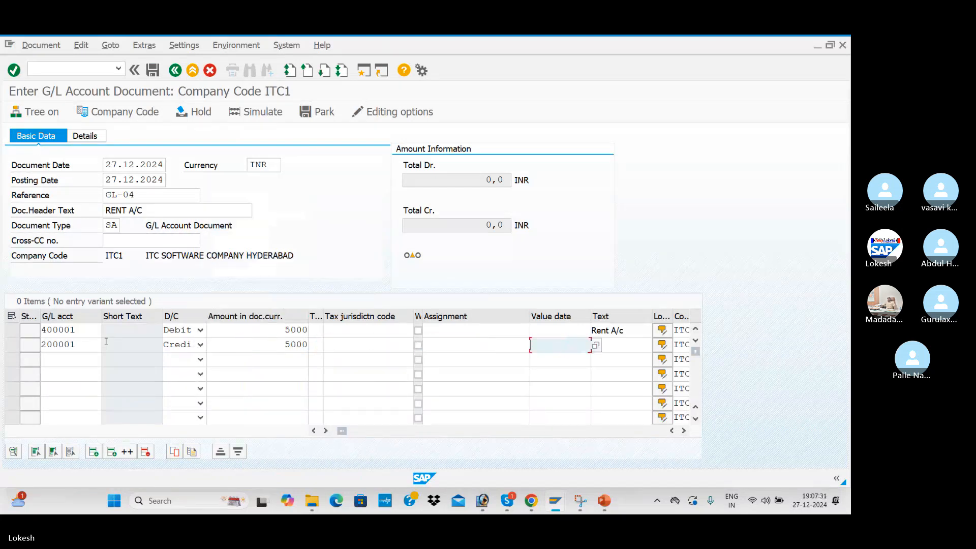
key(Tab)
key(Down)
key(Down)
key(Down)
key(Down)
key(Down)
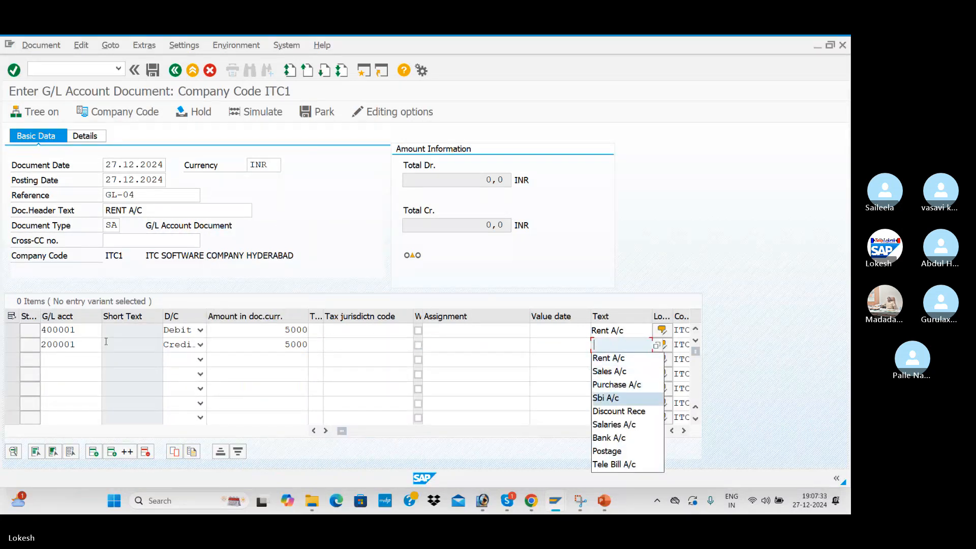
key(Return)
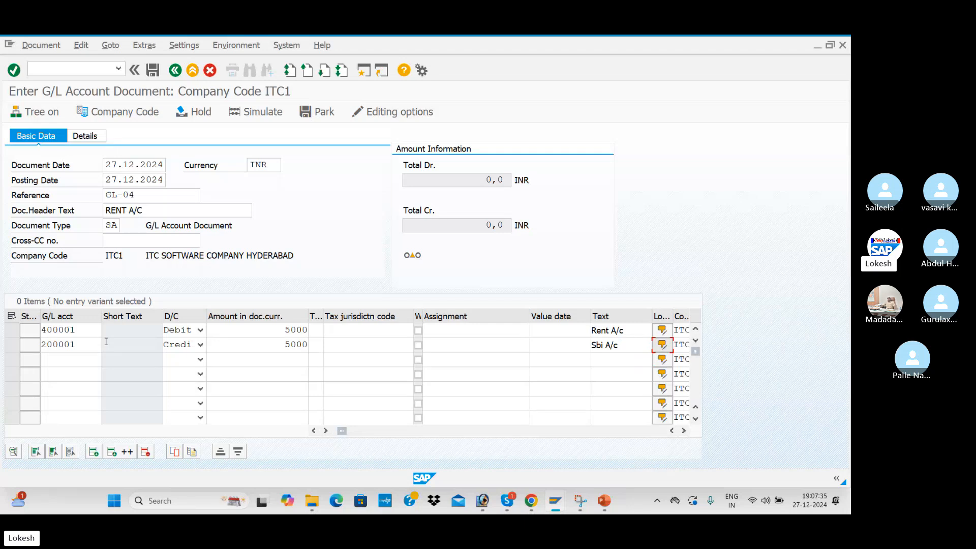
key(Return)
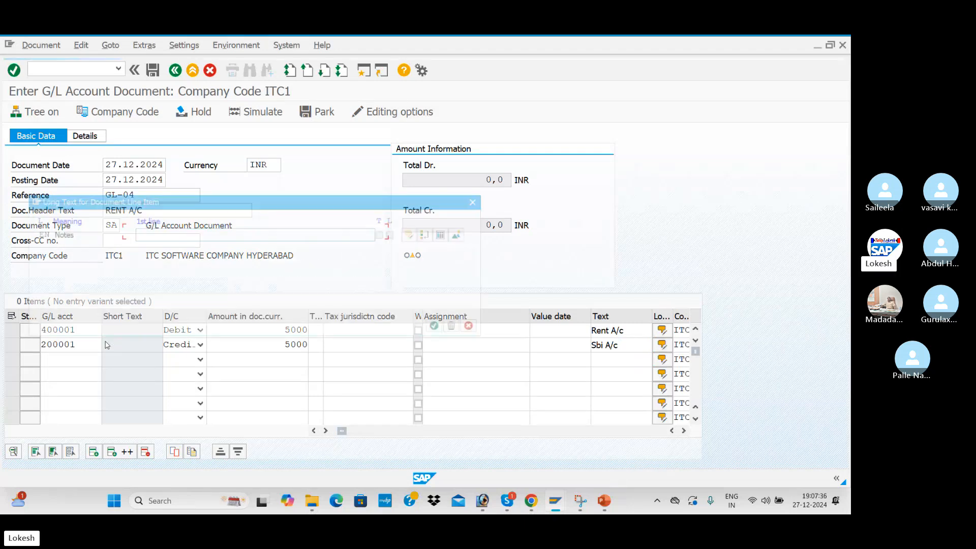
Close the line item's long text and park the rent document.
click(496, 196)
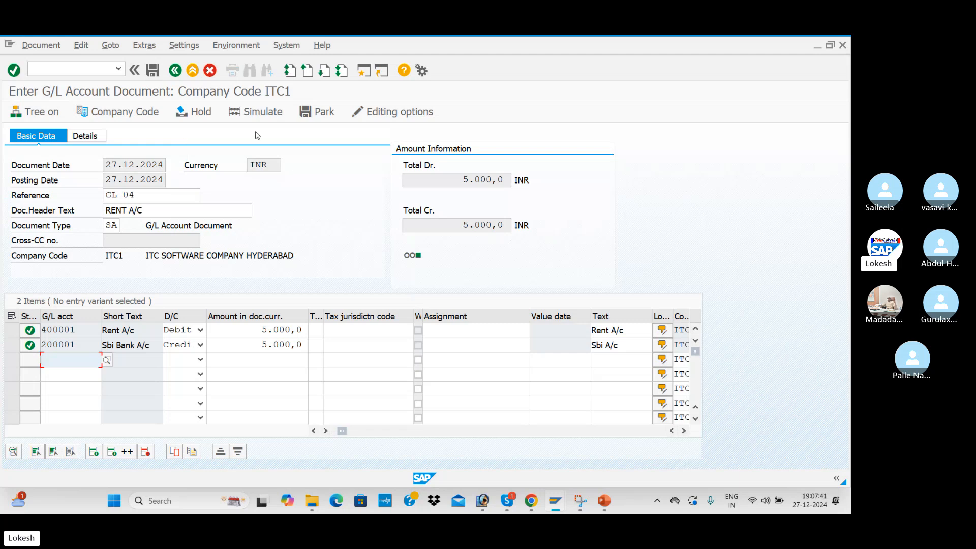
click(316, 115)
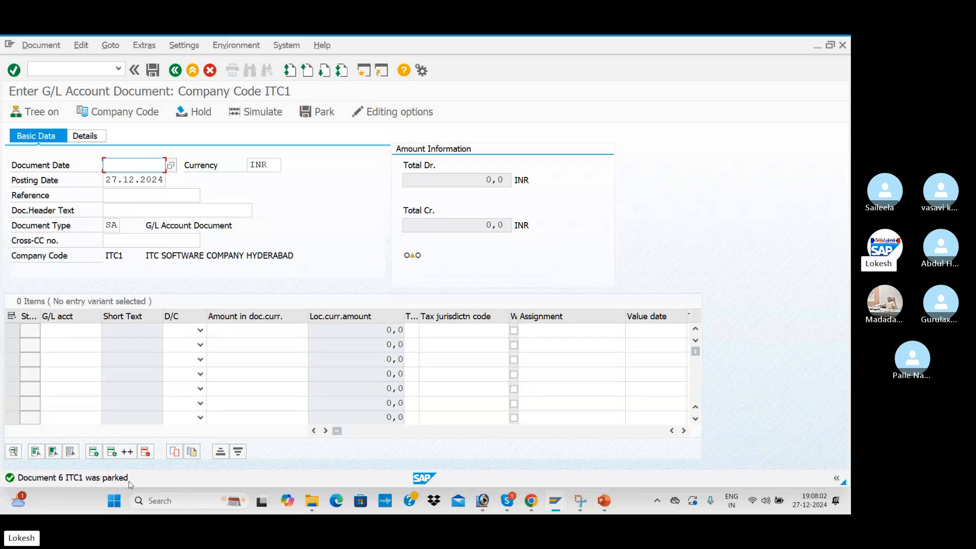
Check the transaction codes on the PowerPoint slide, and open G/L Account Line Item Display in SAP with /NFBL3N.
key(alt+Tab)
key(Tab)
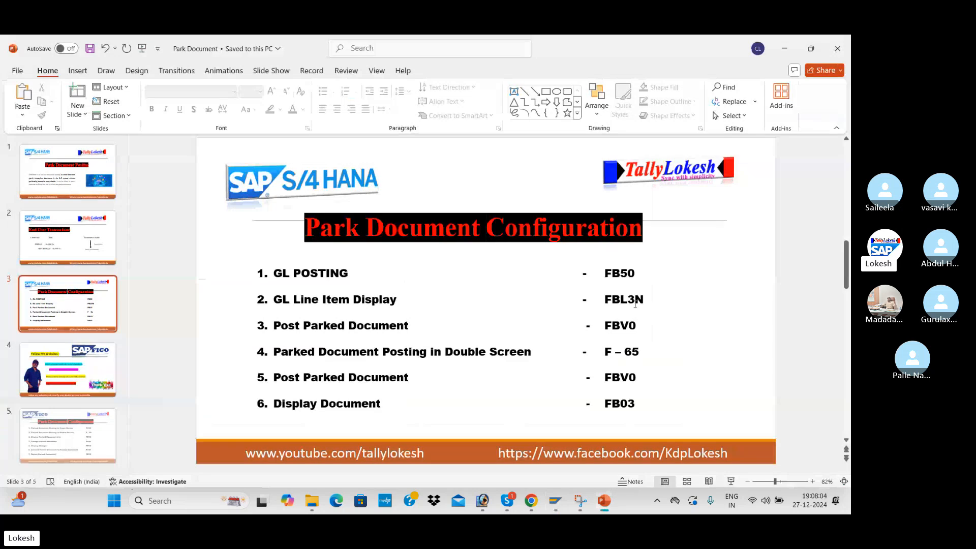
click(608, 336)
key(alt+Tab)
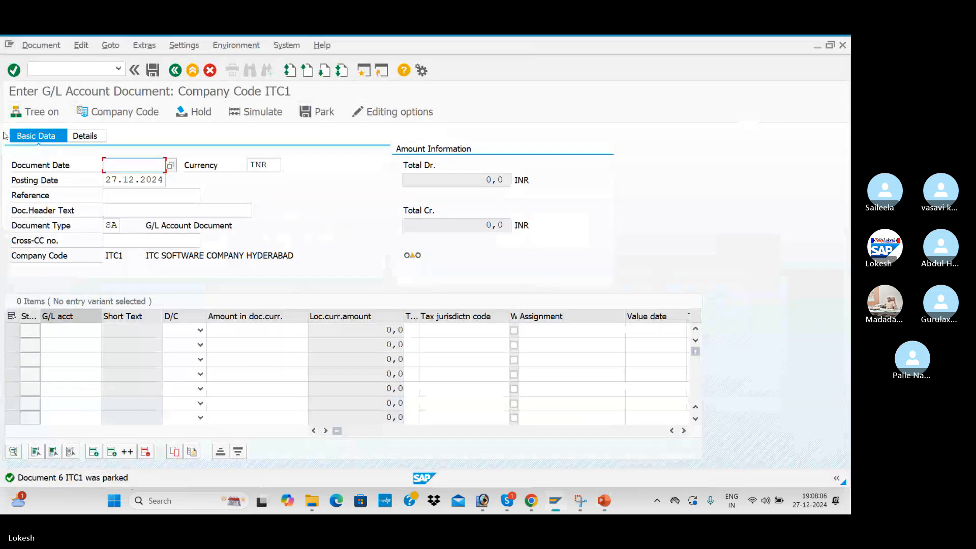
text(/NF)
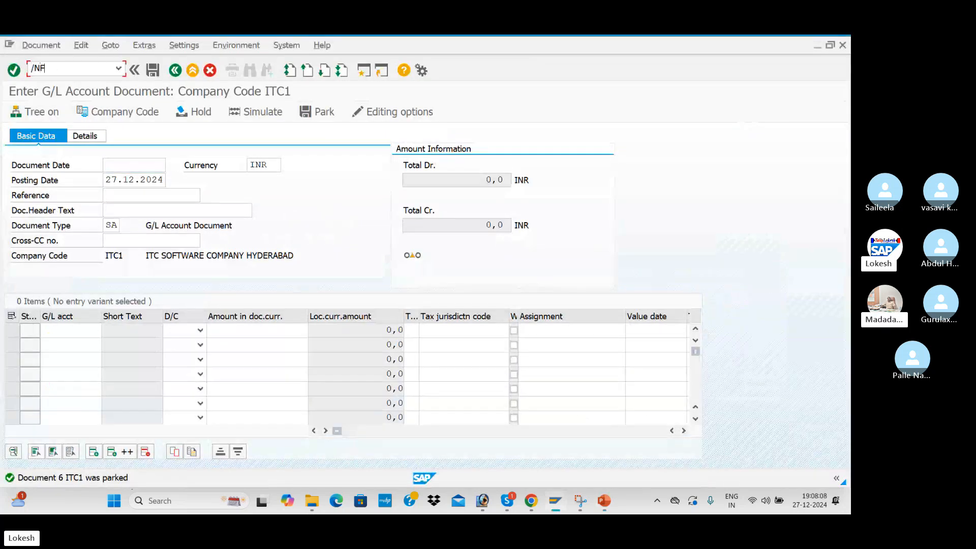
text(BL3N)
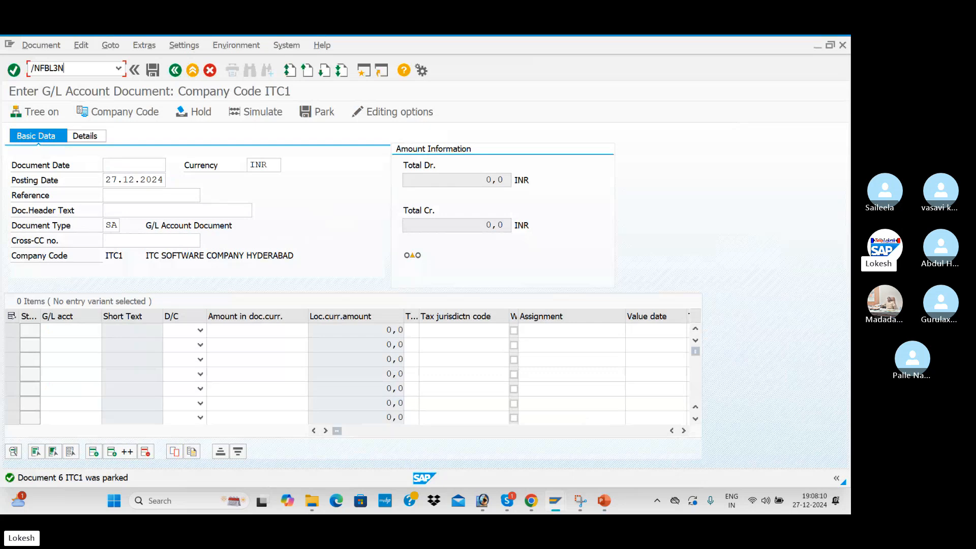
key(Return)
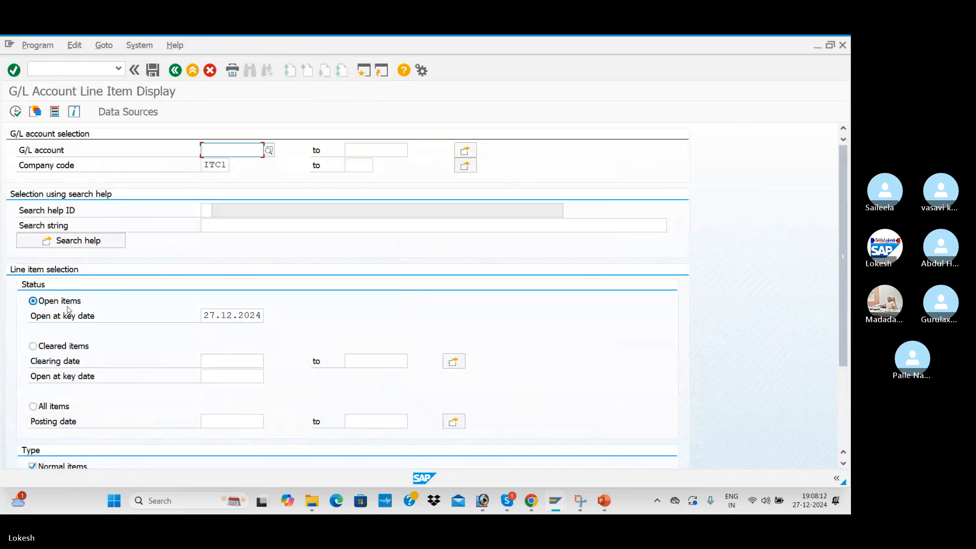
Pick Rent A/c from the G/L accounts of ITC1 and display its open line items.
key(space)
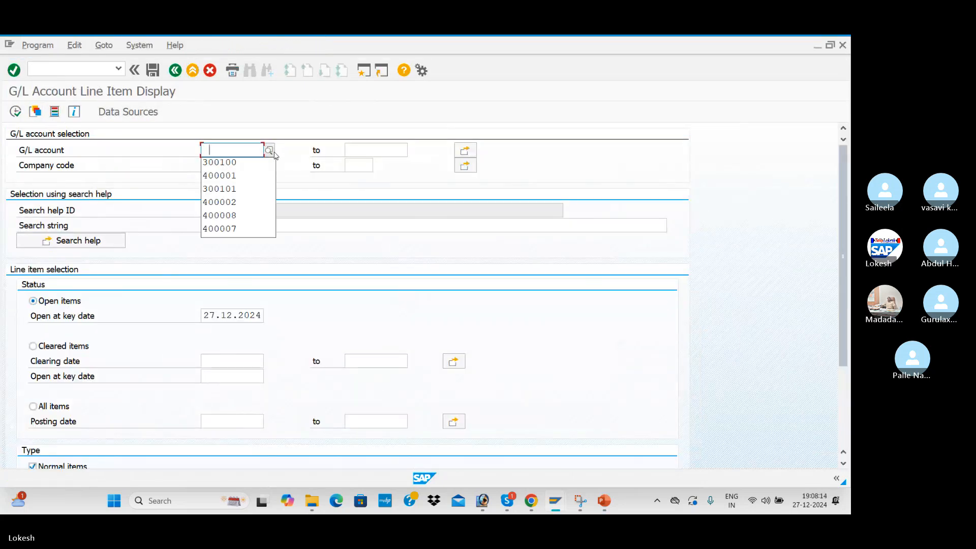
click(273, 150)
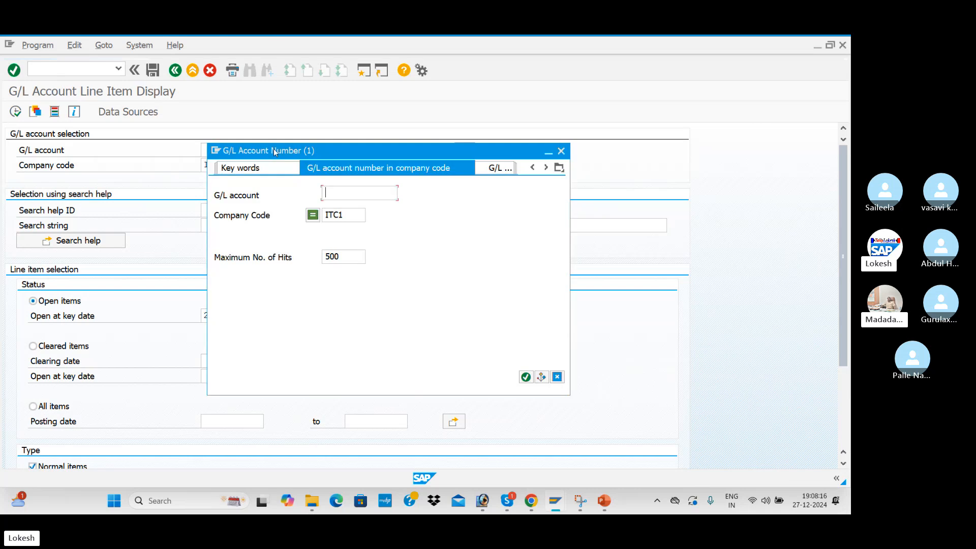
key(Return)
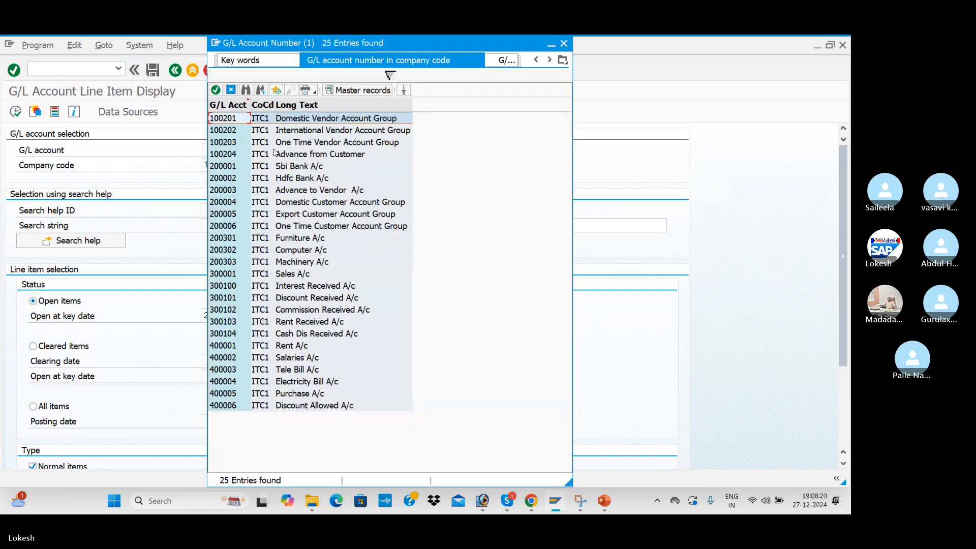
key(Down)
key(Down)
key(Down)
key(Down)
key(Down)
key(Down)
key(Down)
key(Down)
key(Down)
key(Down)
key(Down)
key(Down)
key(Down)
key(Down)
key(Down)
key(Down)
key(Down)
key(Down)
key(Down)
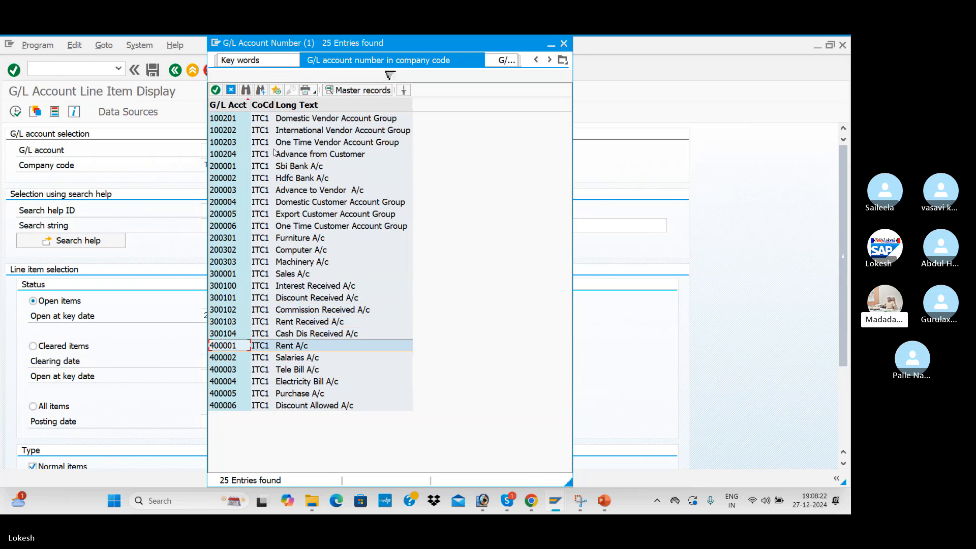
key(Return)
click(15, 112)
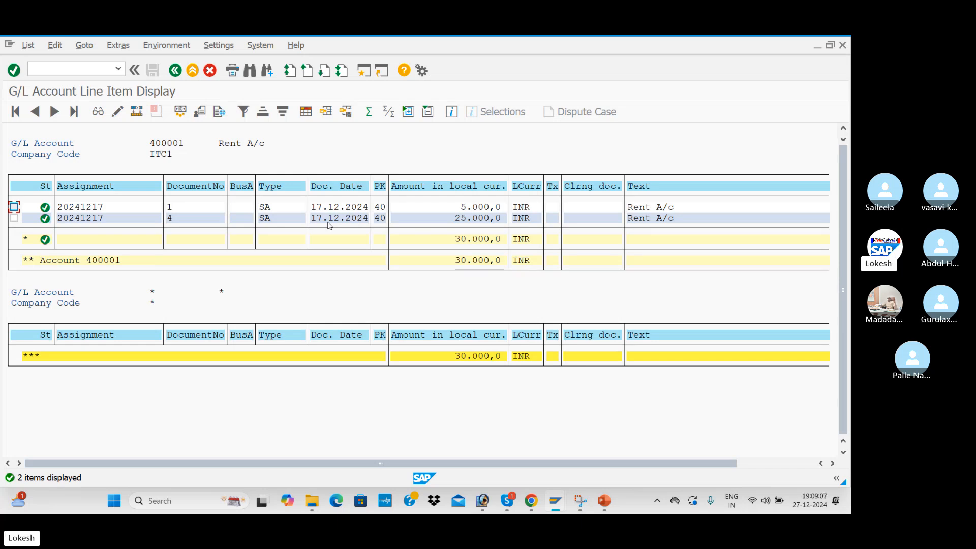
Return to the line item selection, include Parked items, and display the Rent A/c line items again.
click(179, 72)
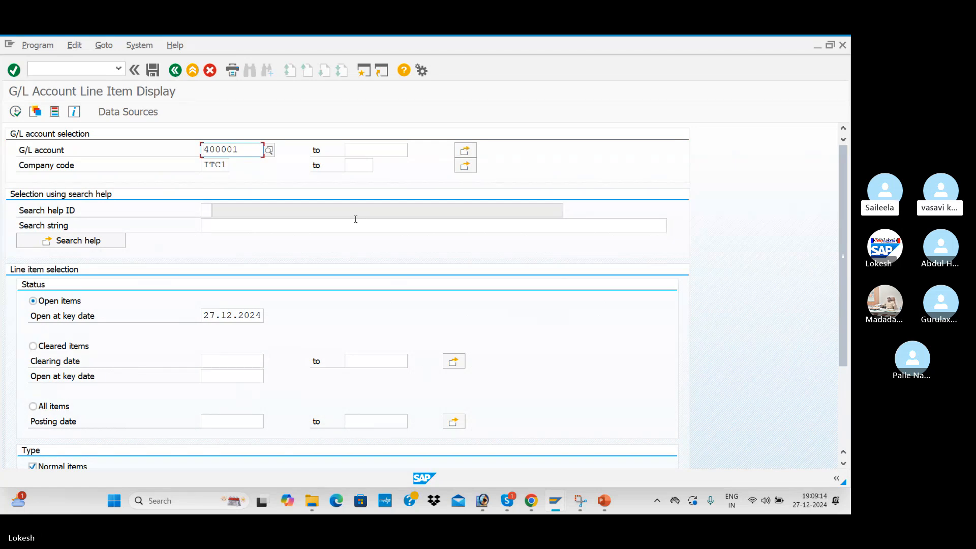
scroll(316, 277, down, 5)
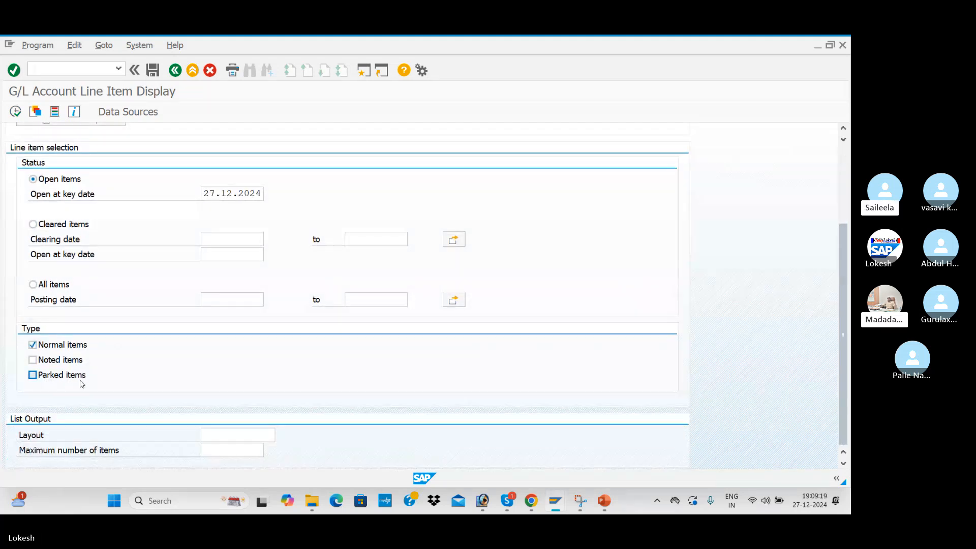
click(32, 375)
click(17, 112)
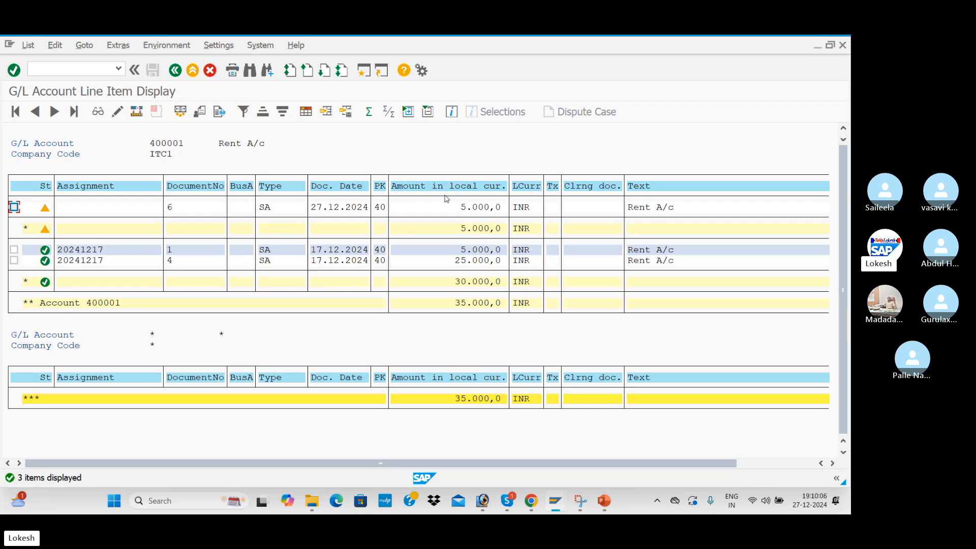
Check the Post Parked Document transaction code on the PowerPoint slide and open a new SAP session.
key(alt+Tab)
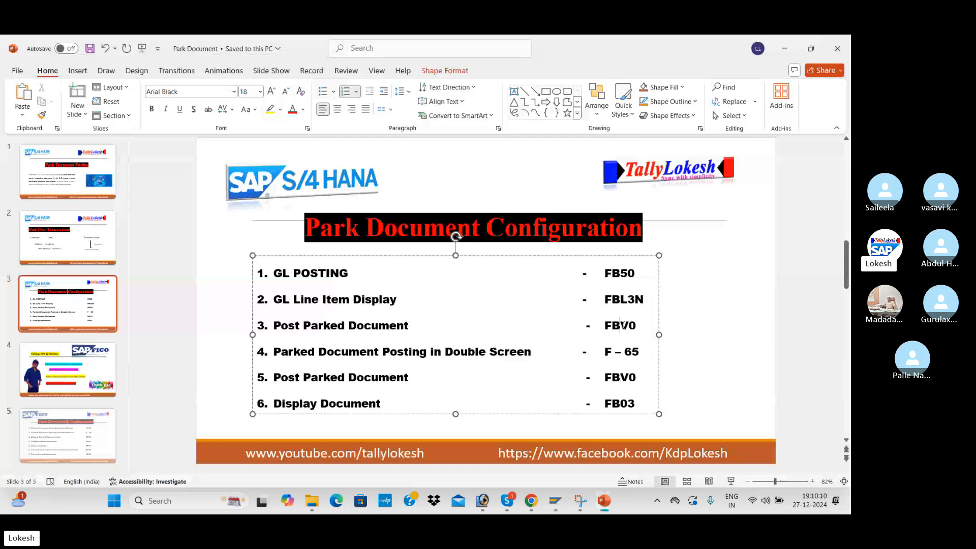
key(alt+Tab)
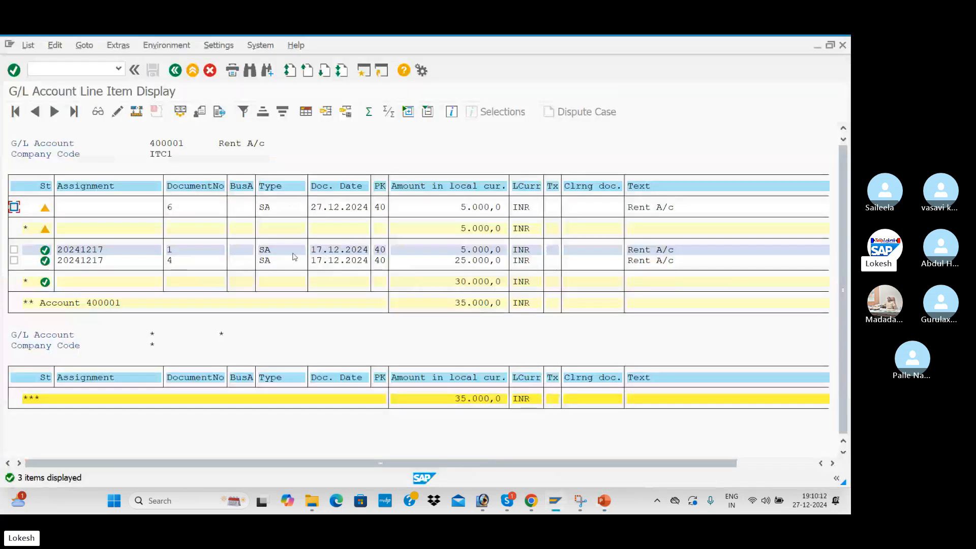
click(362, 73)
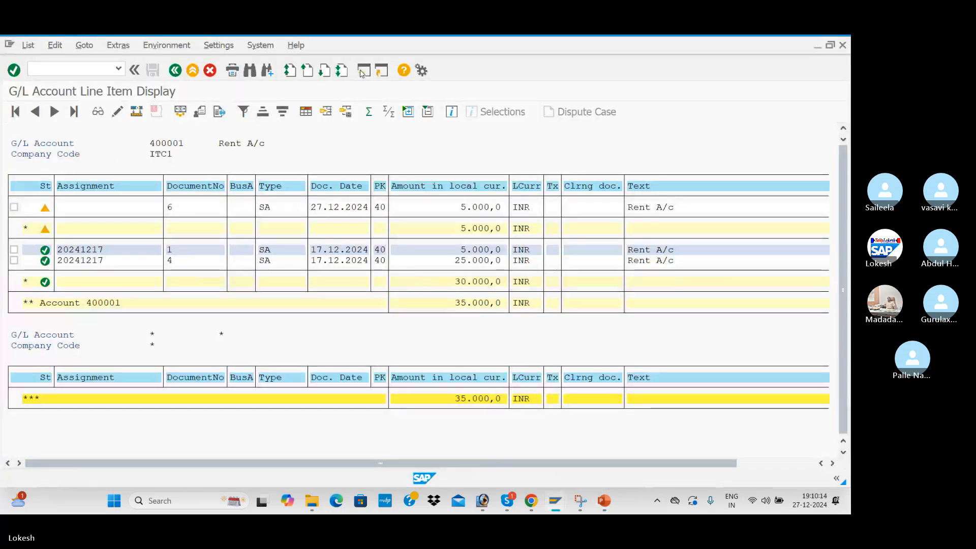
text(F)
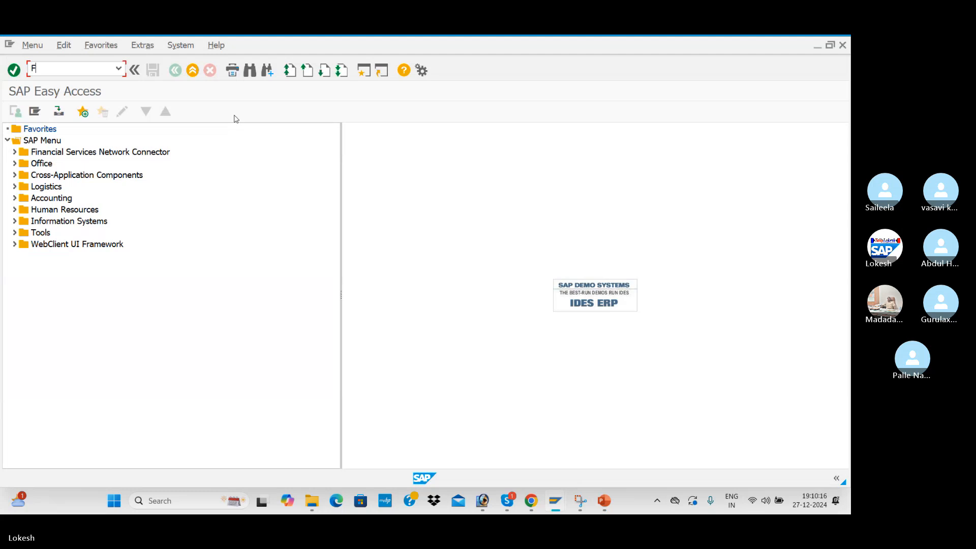
text(BVO)
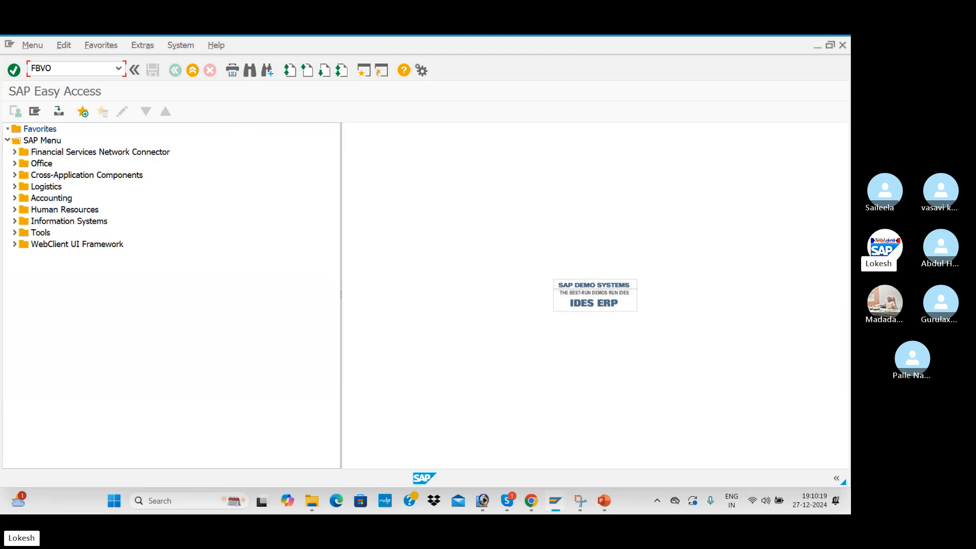
key(Return)
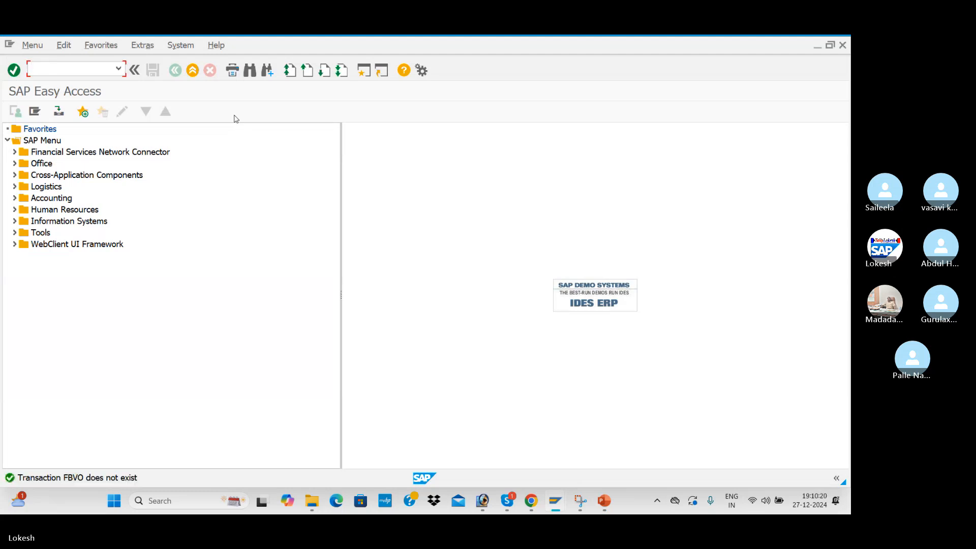
Start transaction FBV0 and list the parked documents of company code ITC1 for fiscal year 2024.
text(FBV0)
key(Return)
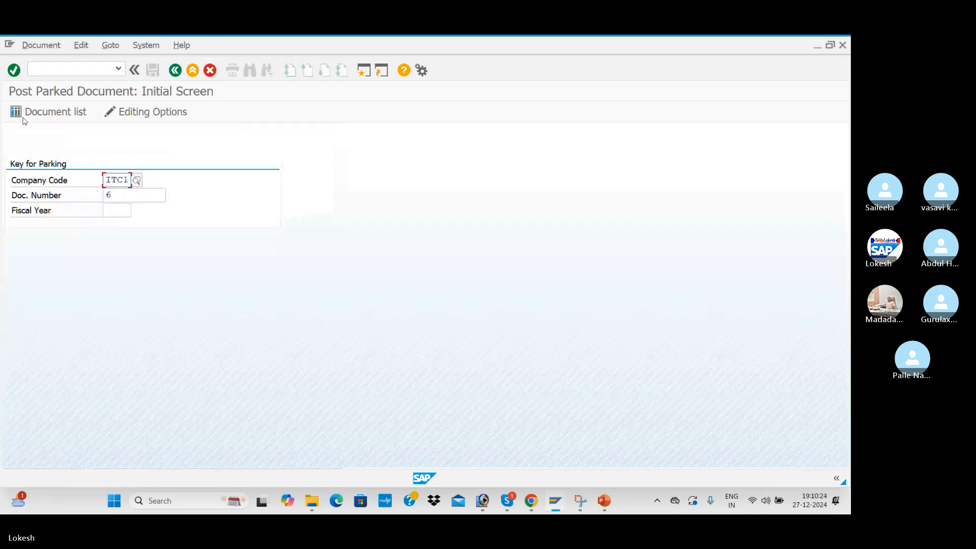
click(68, 109)
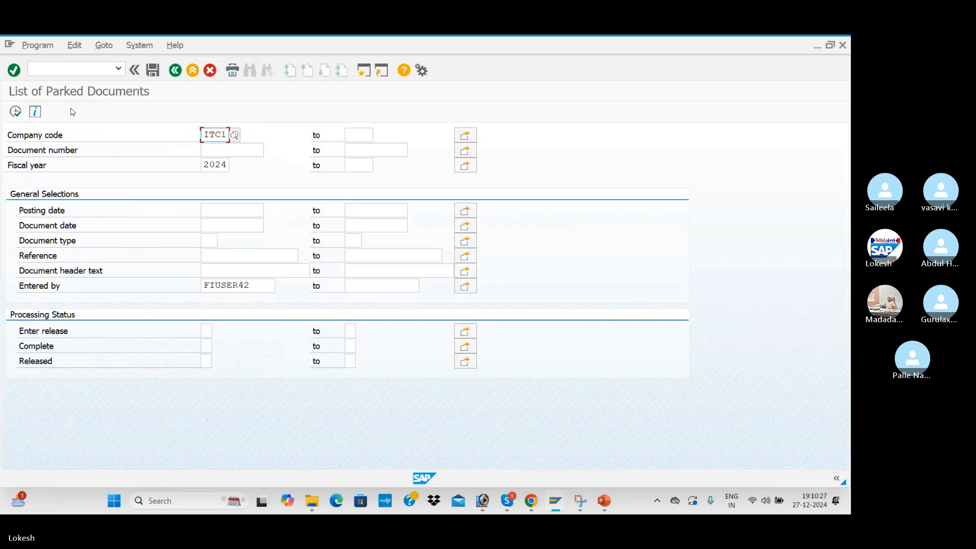
click(15, 111)
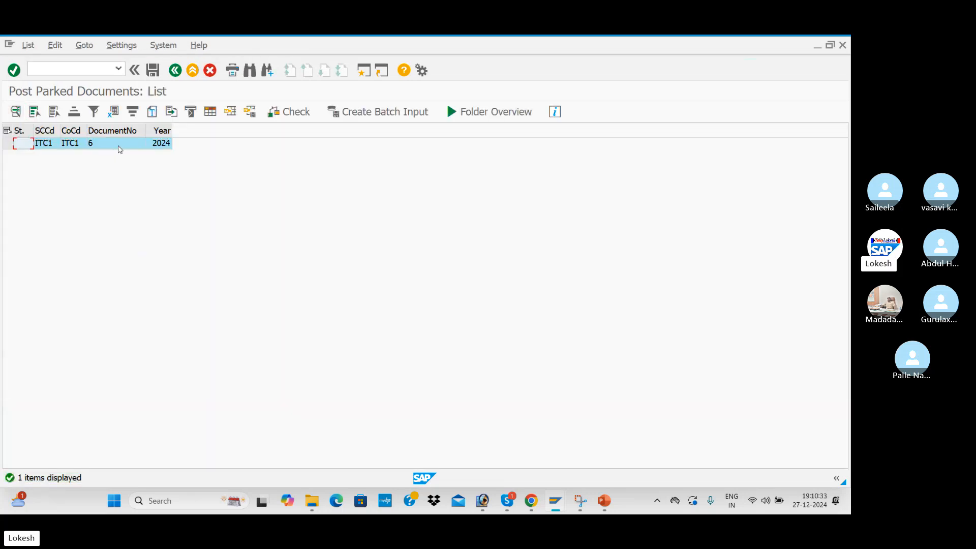
Compare the parked document's number with the Rent A/c line item display and open document 6 for editing.
key(alt+Tab)
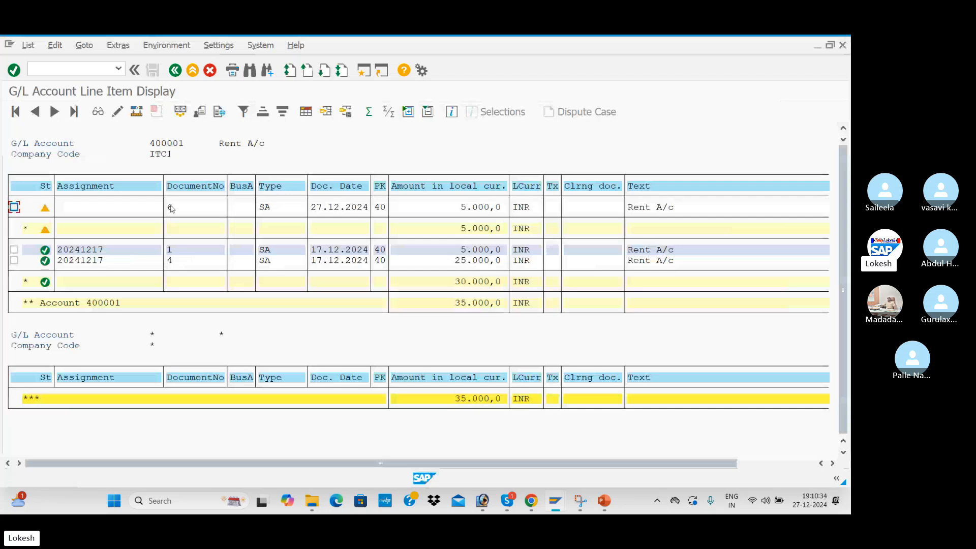
key(alt+Tab)
double_click(123, 145)
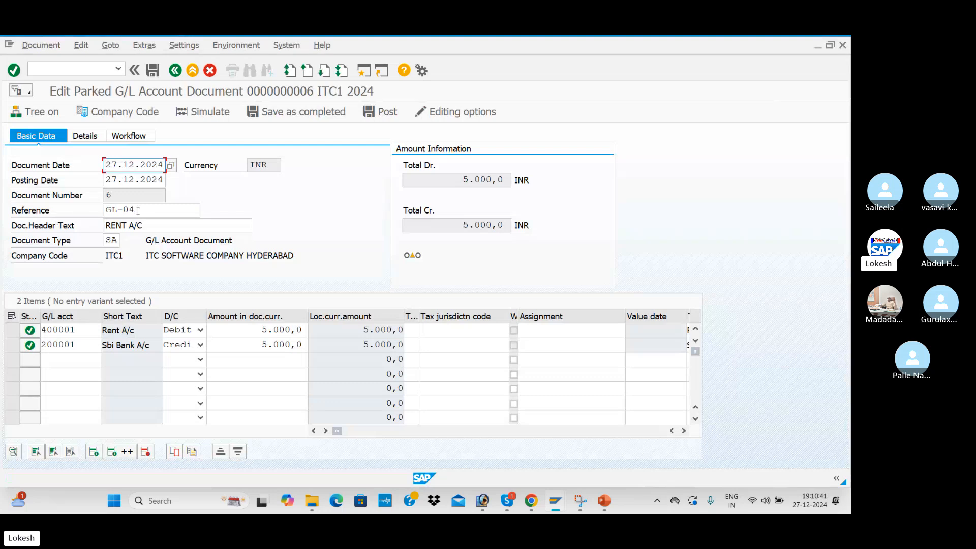
Set the amounts in document currency of the Rent A/c debit line and the Sbi Bank A/c credit line to 10000.
click(169, 225)
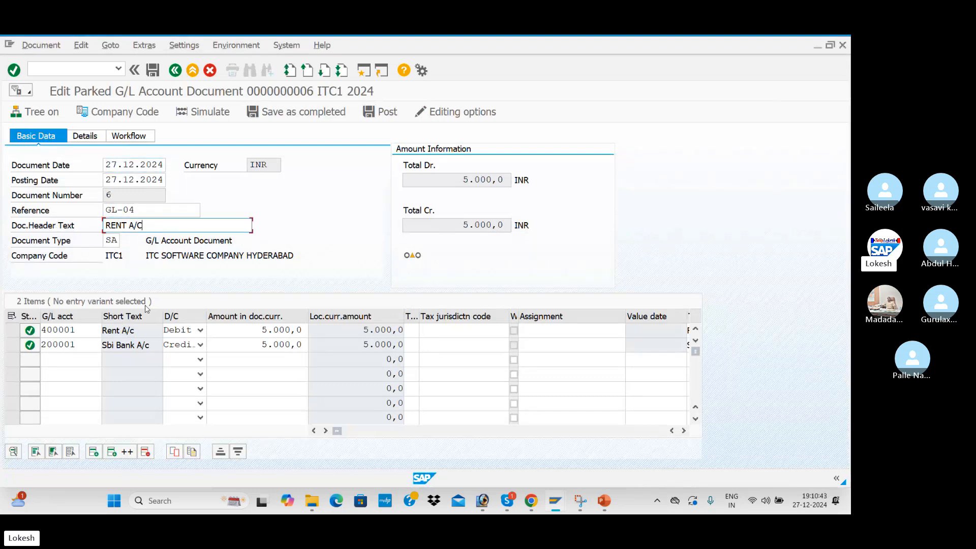
click(270, 334)
double_click(270, 334)
text(1000)
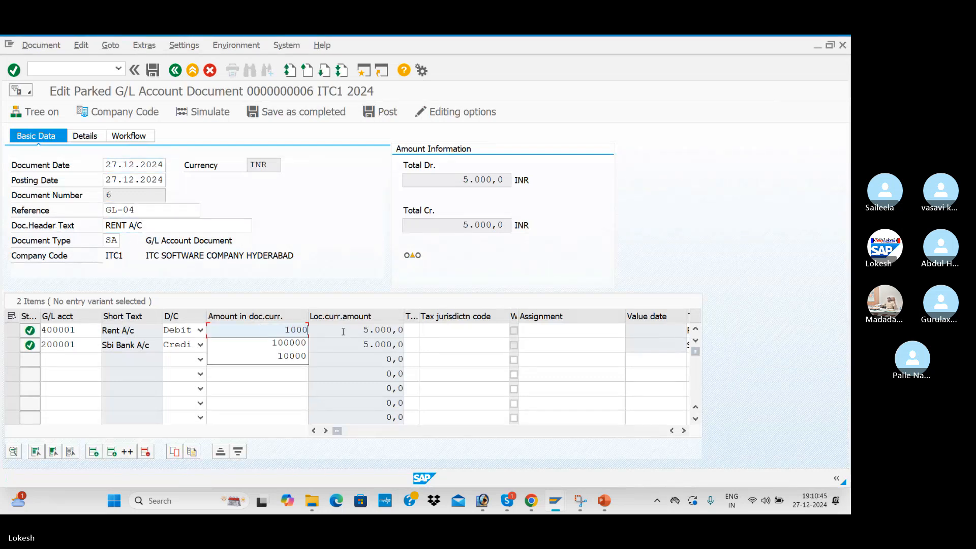
click(292, 356)
key(Tab)
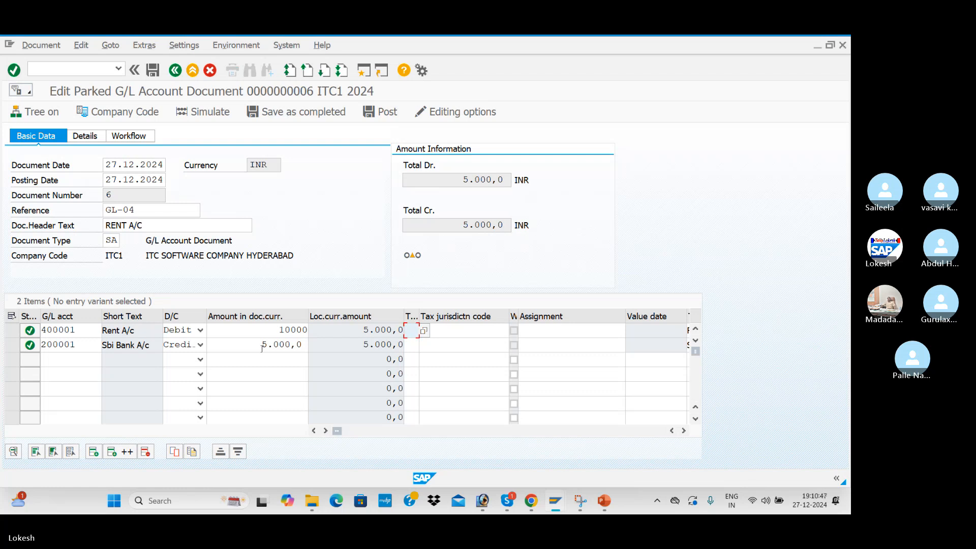
double_click(263, 347)
text(100)
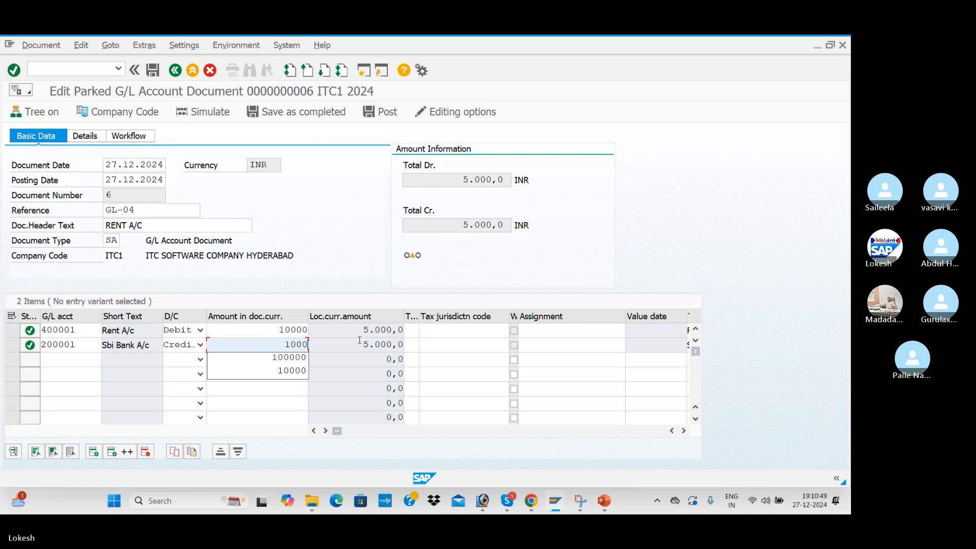
key(Return)
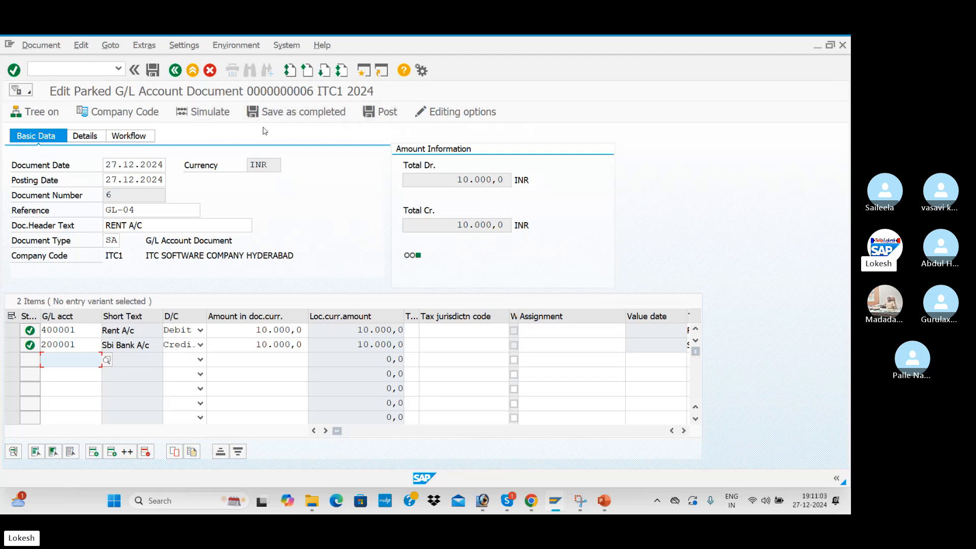
Simulate parked document 6 and post it in company code ITC1.
click(202, 112)
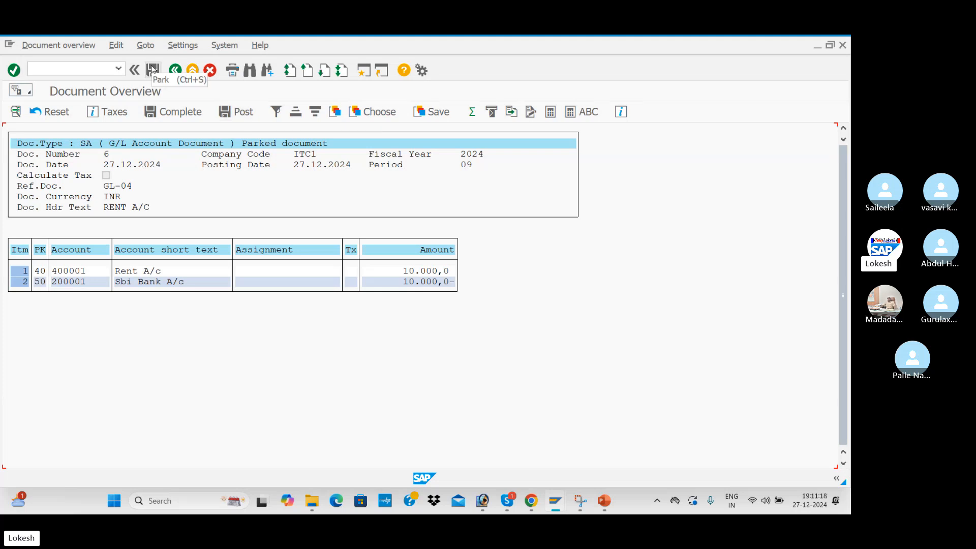
click(237, 116)
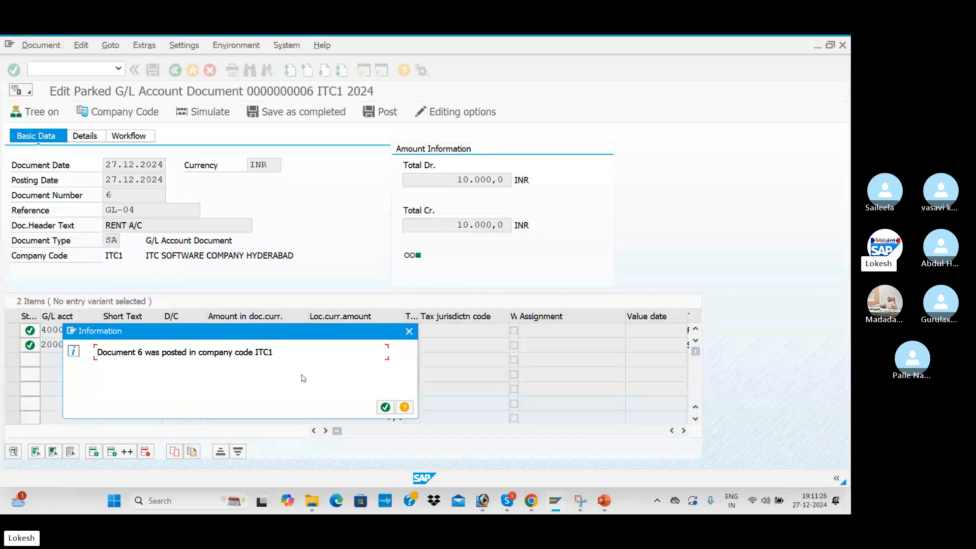
click(386, 408)
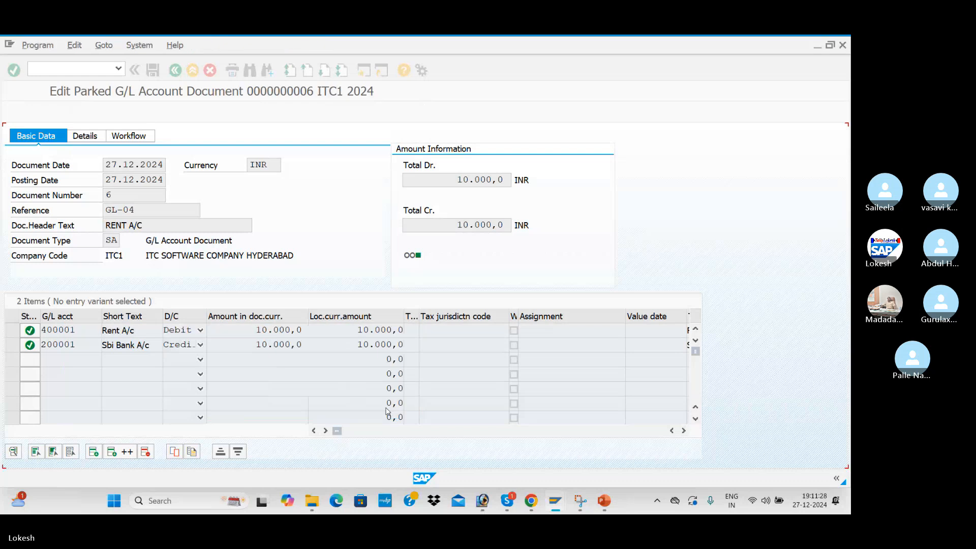
Return to the Rent A/c line item display and refresh the list to review the posted rent document.
key(alt+Tab)
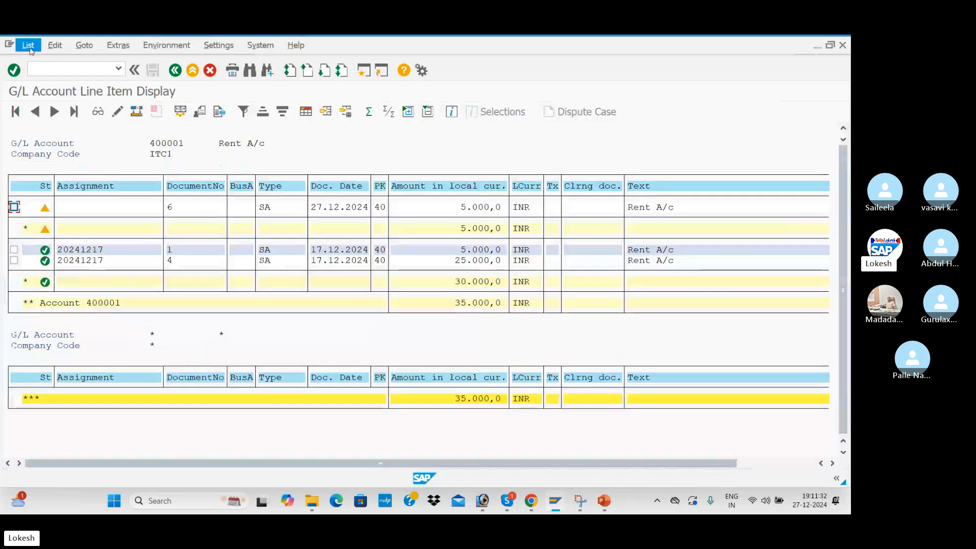
click(55, 46)
click(49, 77)
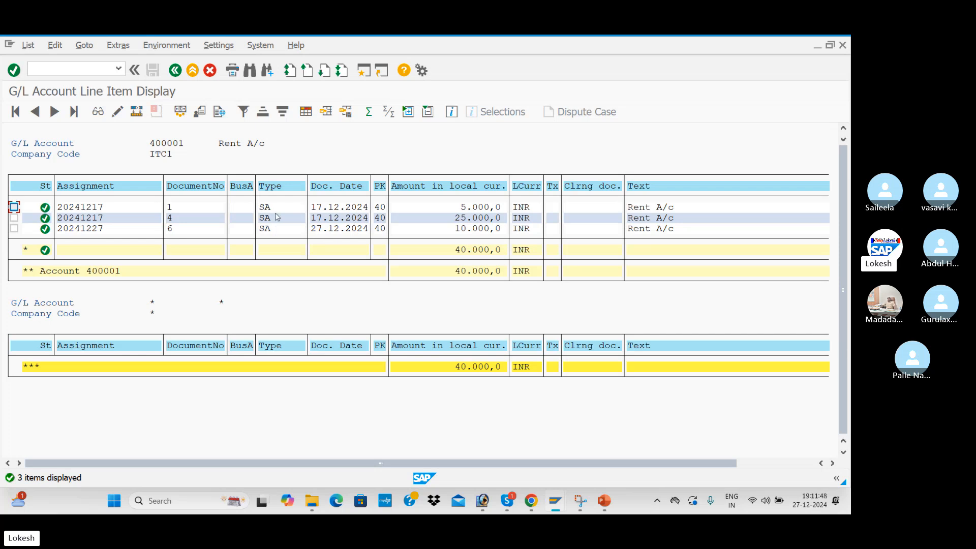
Check the Park Document Configuration slide for the double-screen parking transaction and start transaction F-65 in SAP.
key(alt+Tab)
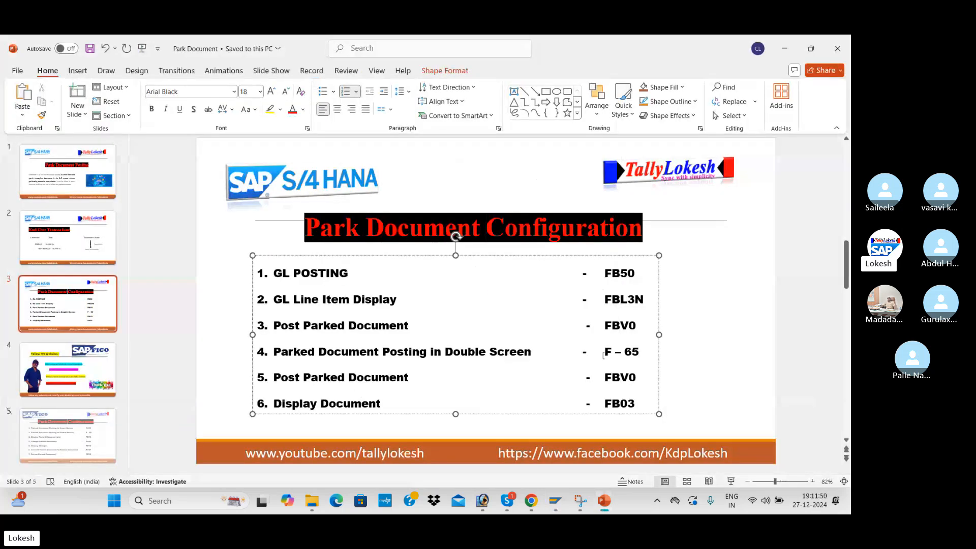
click(705, 361)
key(alt+Tab)
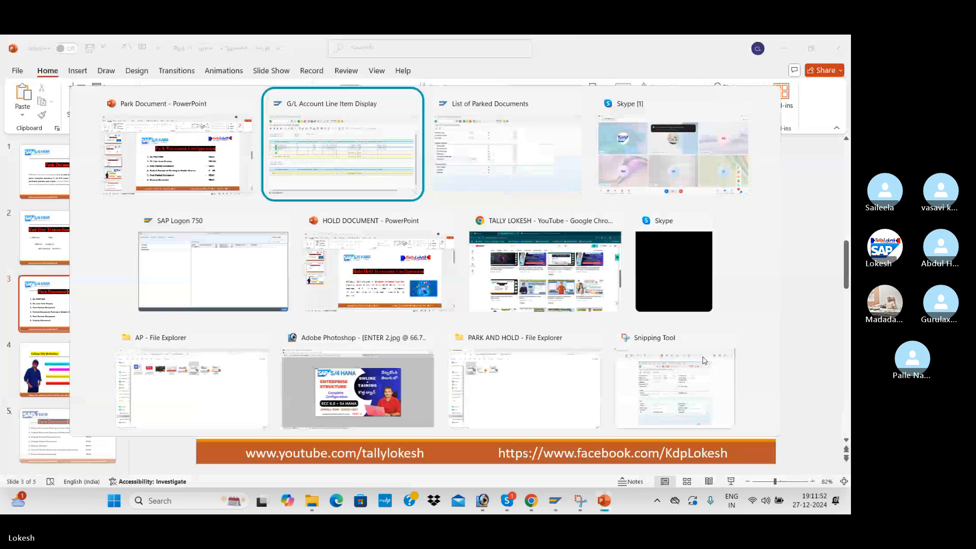
key(alt+Tab)
click(77, 68)
text(/N)
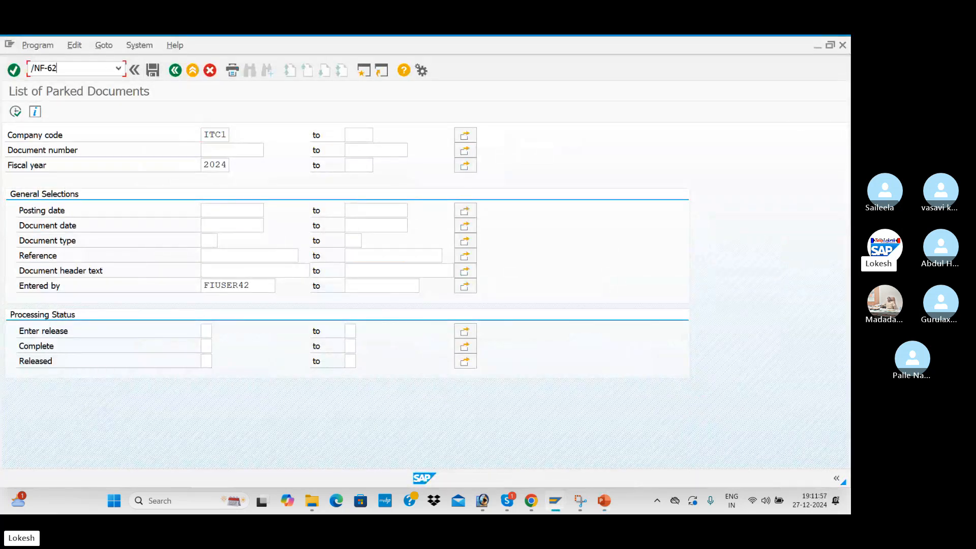
text(F-65)
key(Return)
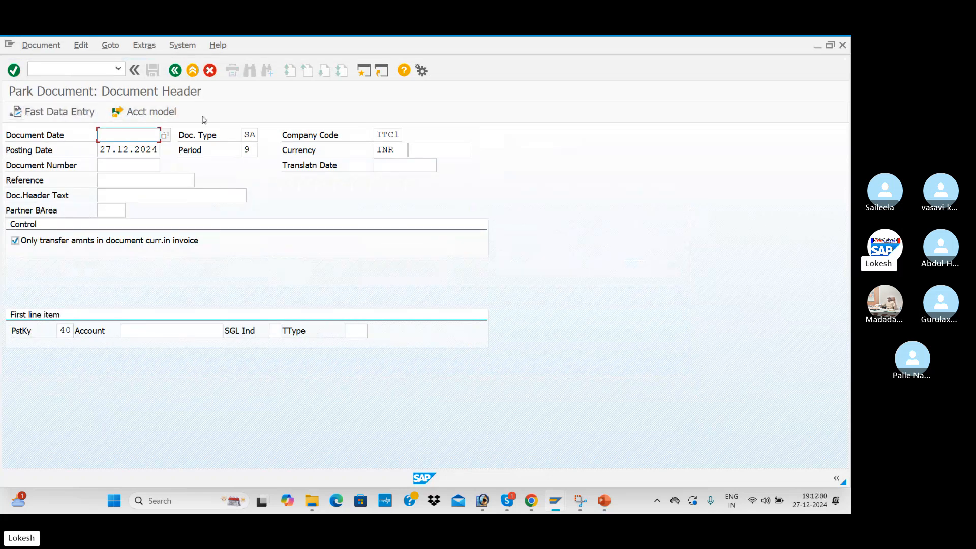
Set the document date in the park document header to 27.12.2024.
text(27.)
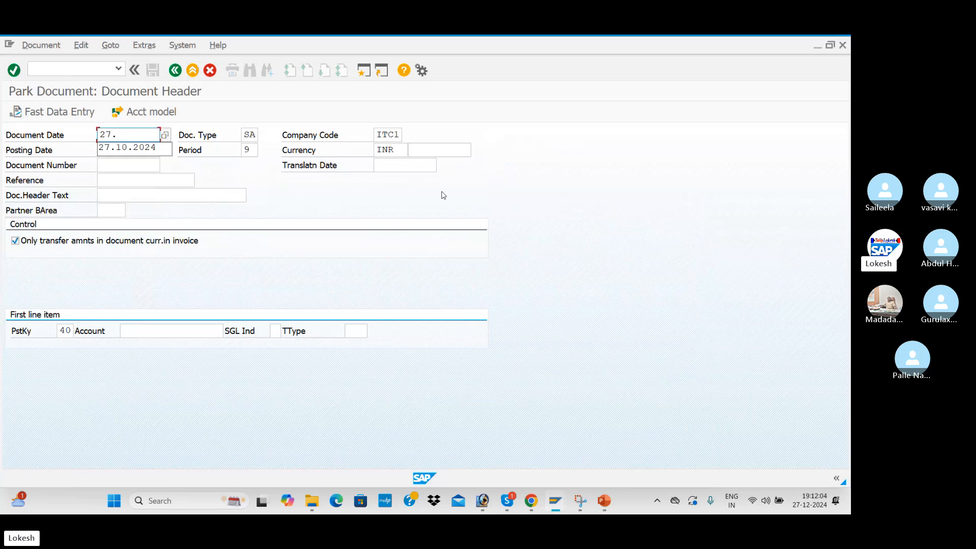
text(12.)
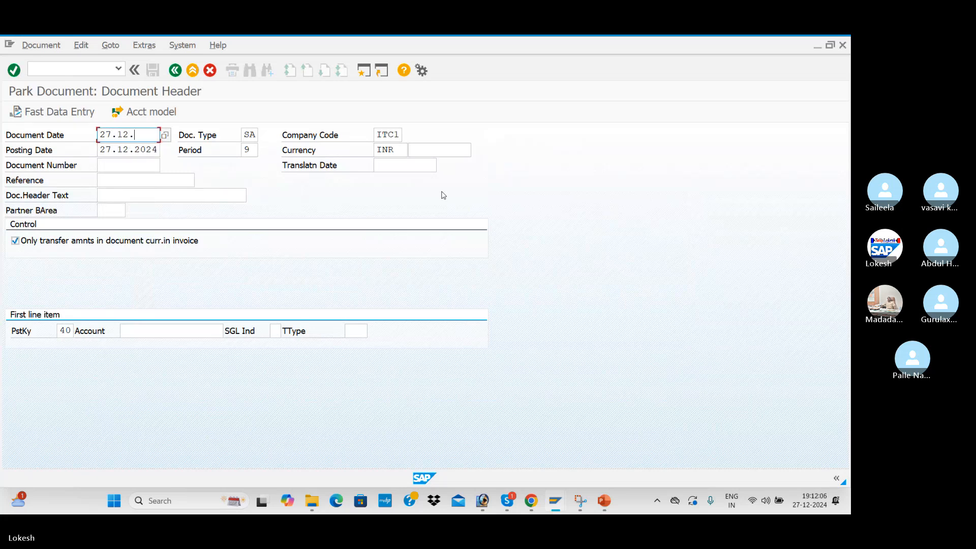
text(2024)
key(Tab)
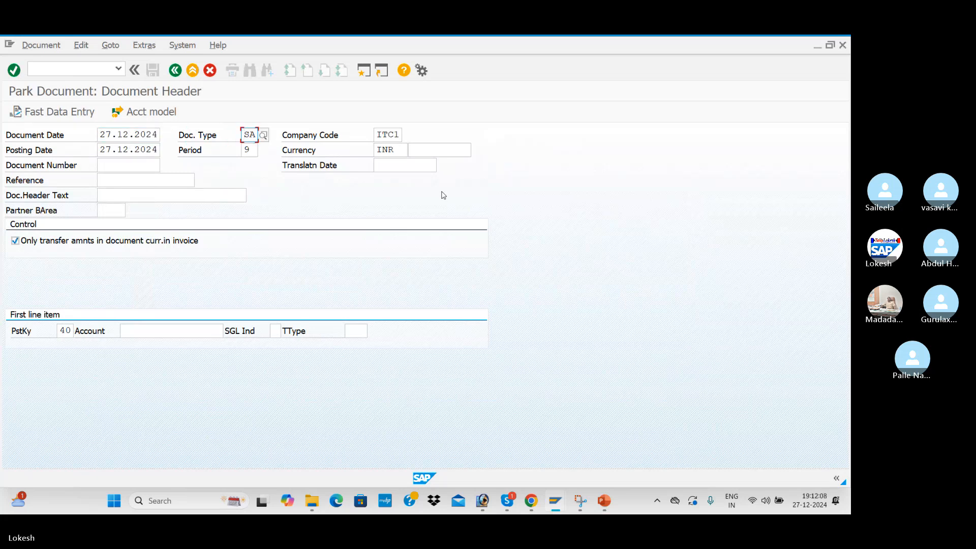
Fill the reference of the park document header with VEN-0003.
key(Tab)
key(Tab)
key(Tab)
key(Tab)
key(Tab)
key(Tab)
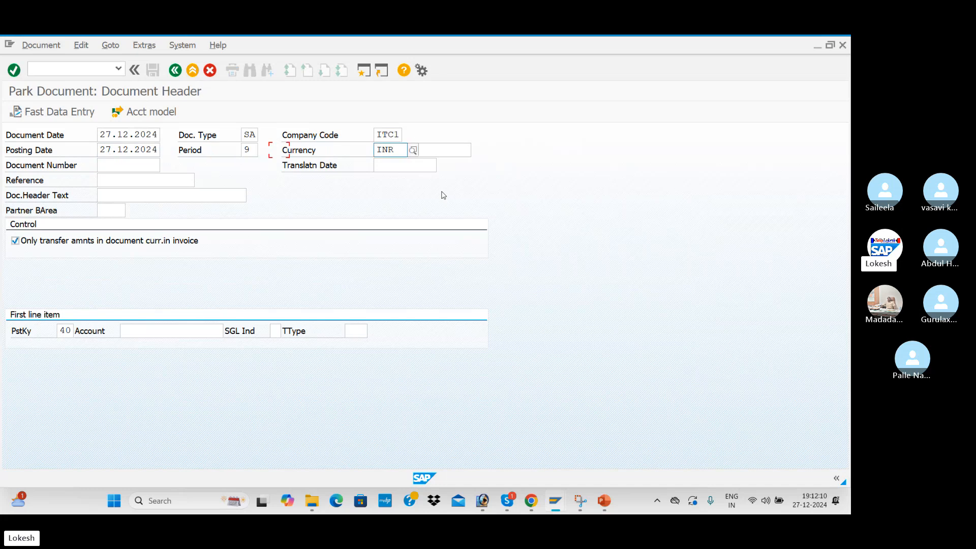
key(Tab)
key(BackSpace)
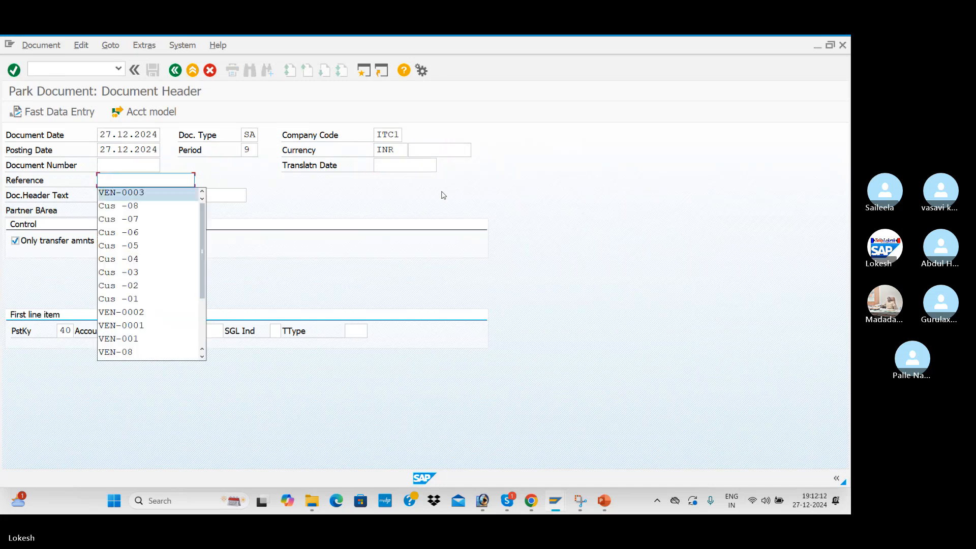
key(Return)
key(Tab)
Set the document header text to the previously used entry Rent A/c.
key(BackSpace)
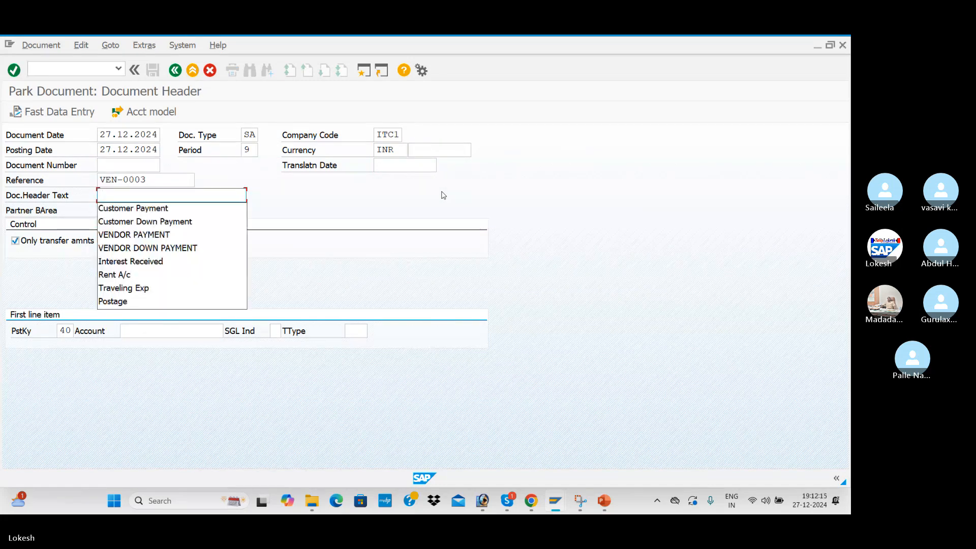
key(Down)
key(Down)
key(Down)
key(Down)
key(Down)
key(Down)
key(Down)
key(Up)
key(Return)
key(Tab)
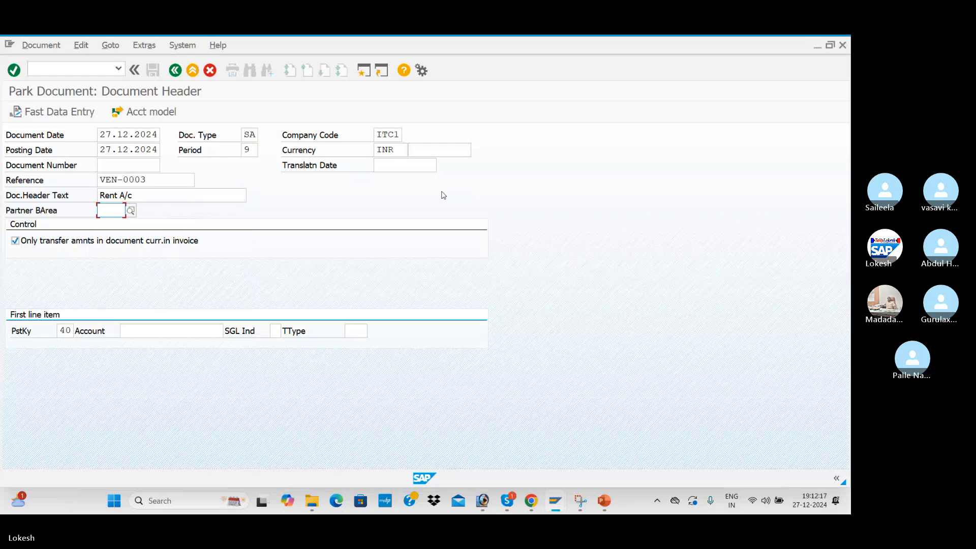
Replace the reference in the document header with Gl -001.
click(168, 176)
key(BackSpace)
key(BackSpace)
key(BackSpace)
key(BackSpace)
key(BackSpace)
key(BackSpace)
key(BackSpace)
key(BackSpace)
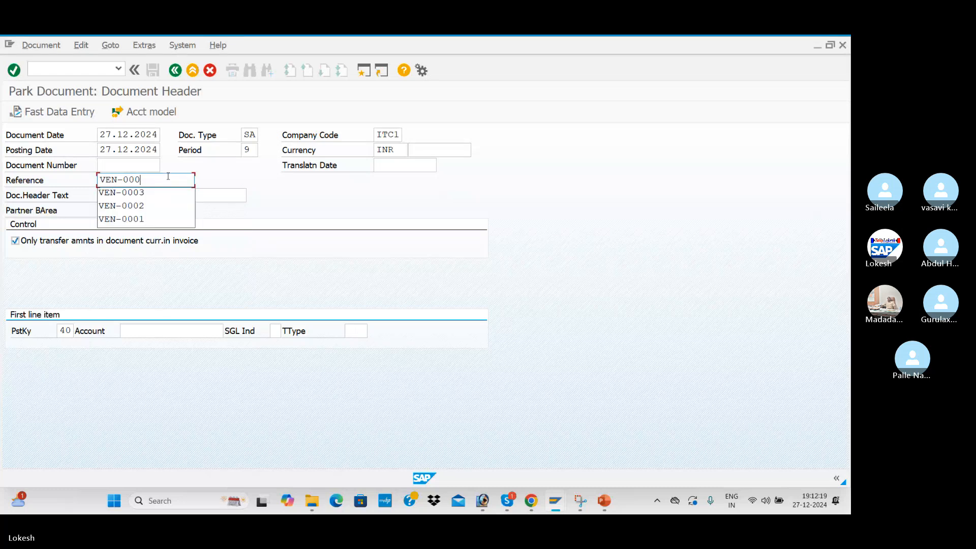
text(g)
key(BackSpace)
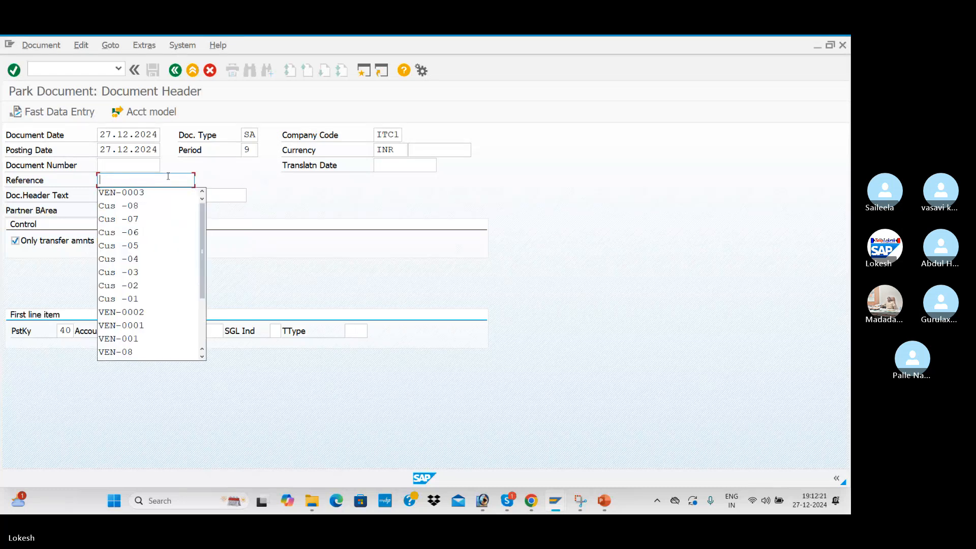
text(Gl -001)
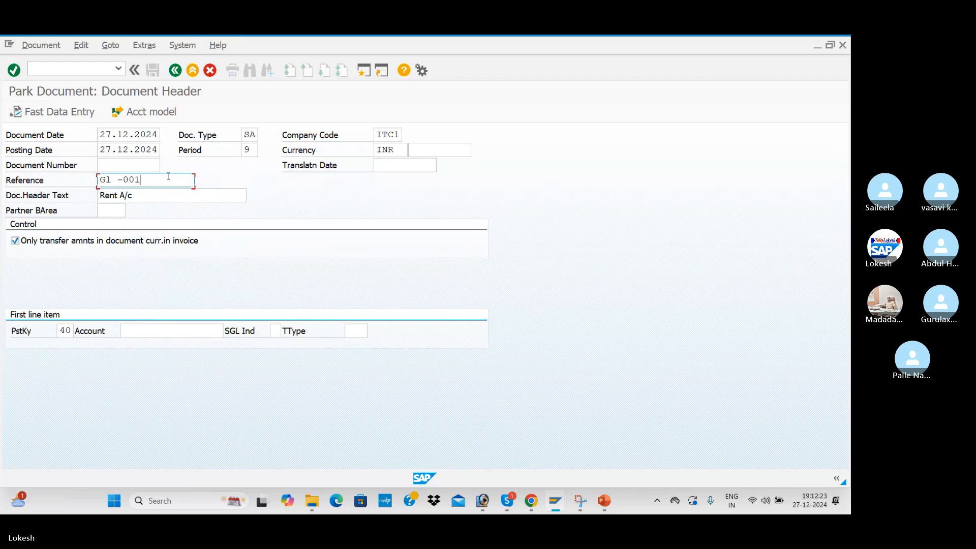
key(Tab)
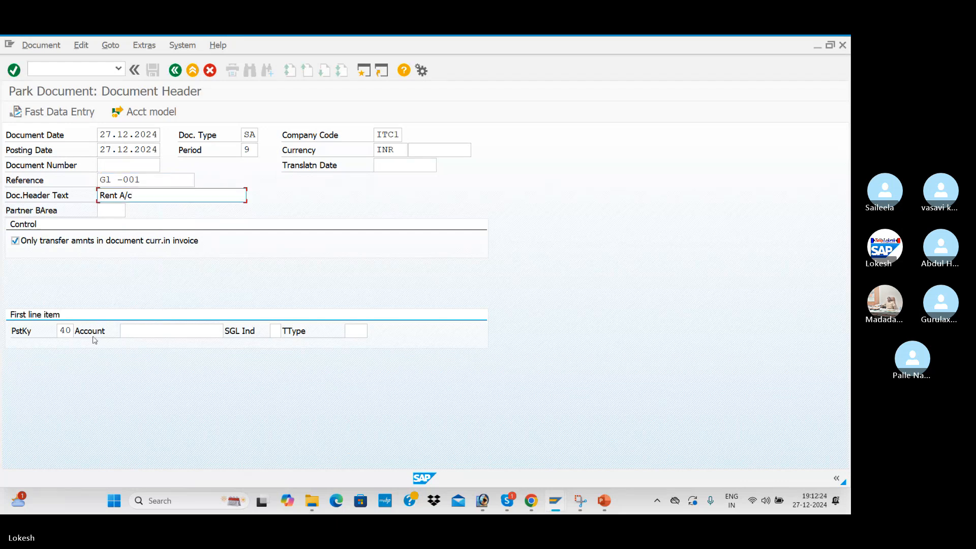
Choose G/L account 400001 (Rent A/c) for the first line item with posting key 40 and open the item.
click(178, 333)
click(221, 331)
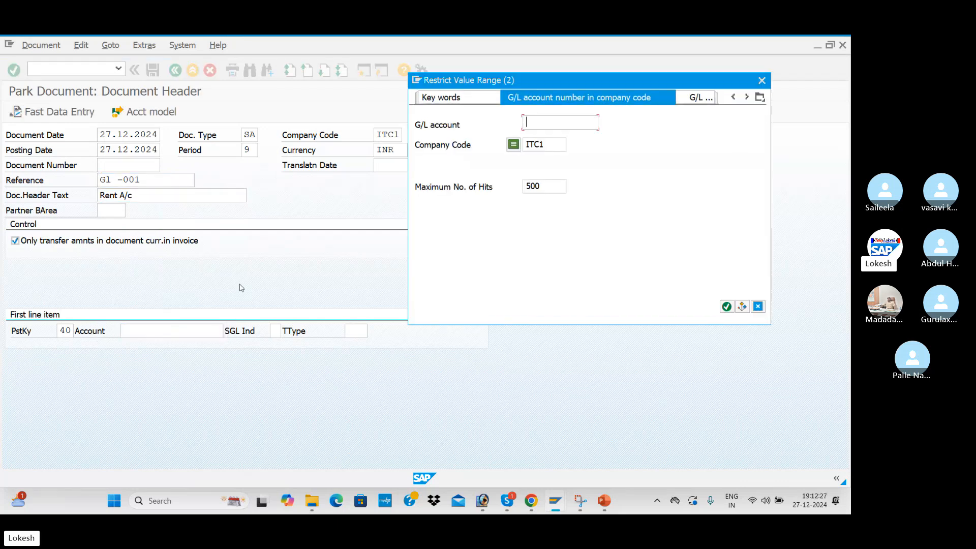
key(Return)
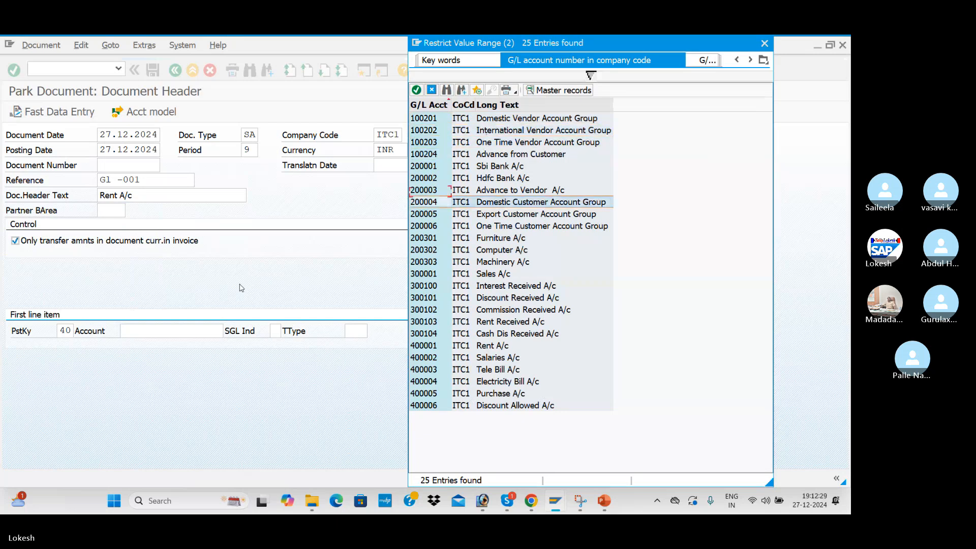
key(Down)
key(Down)
key(Down)
key(Down)
key(Down)
key(Down)
key(Down)
key(Down)
key(Down)
key(Down)
key(Down)
key(Down)
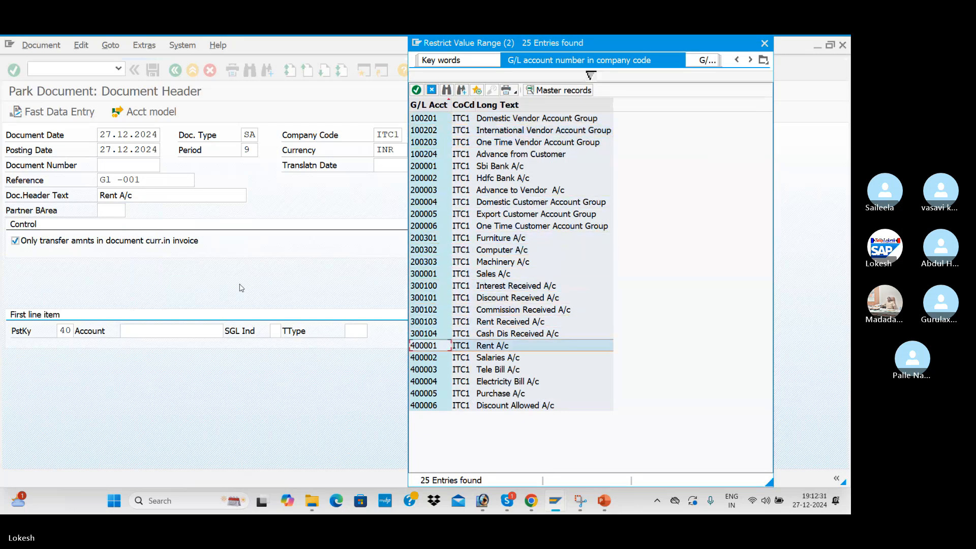
key(Return)
key(Return)
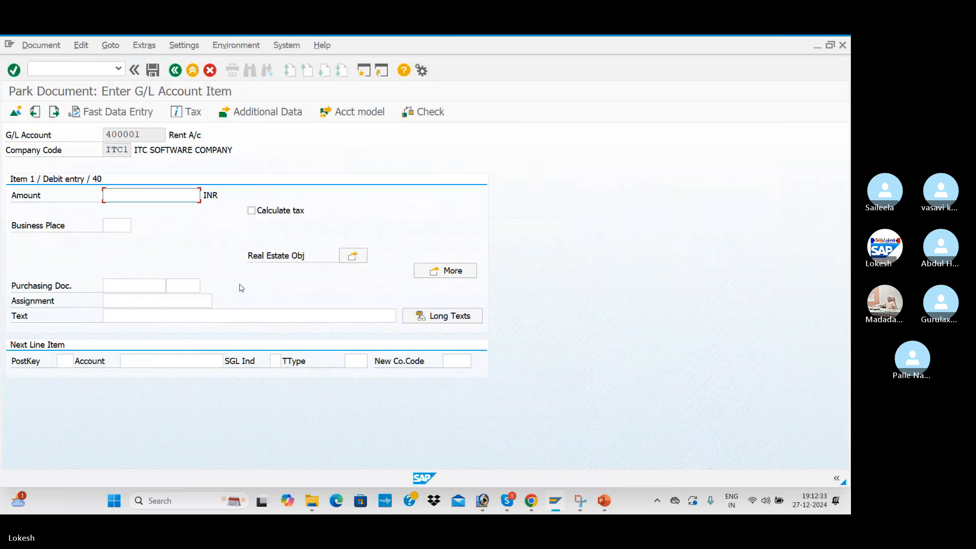
Enter an amount of 25000 and the text Rent A/c for the debit item.
key(Down)
key(BackSpace)
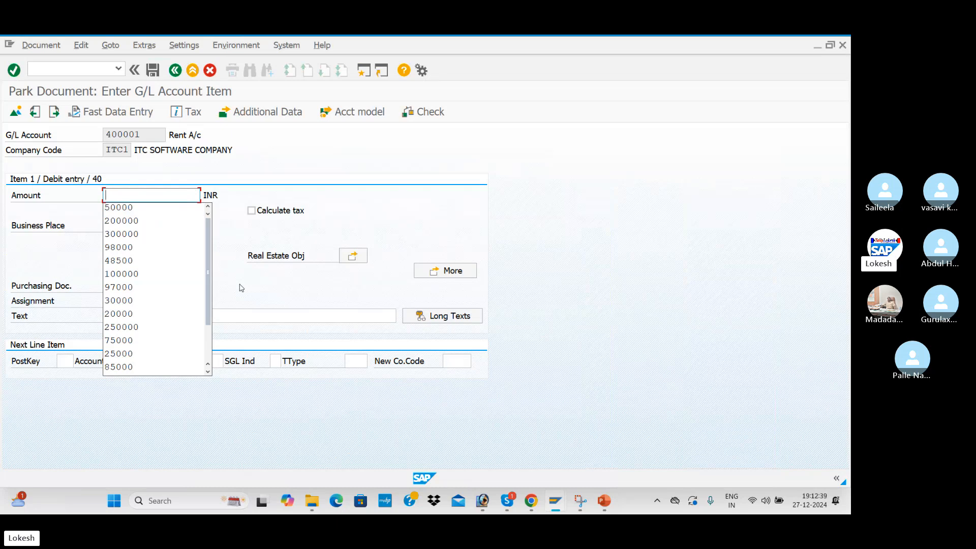
text(25000)
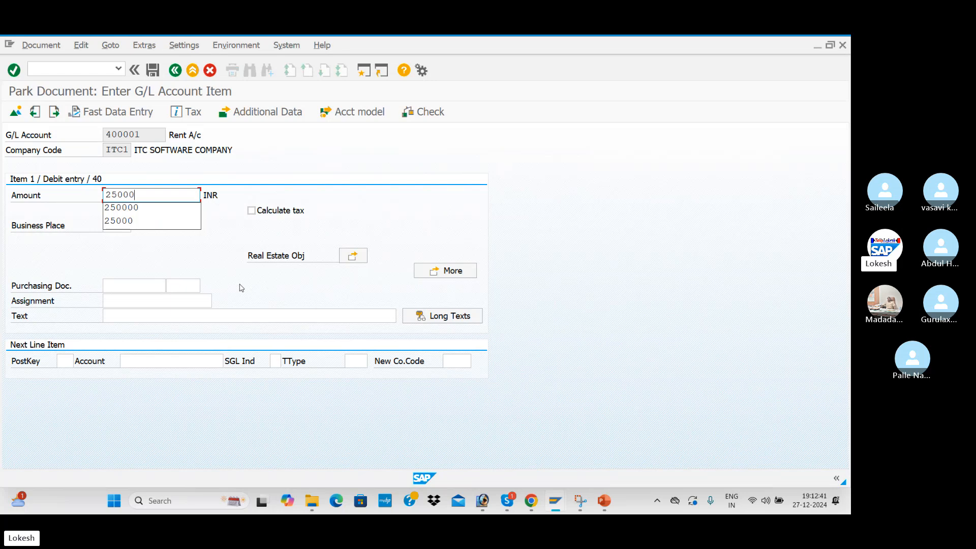
key(Tab)
click(143, 319)
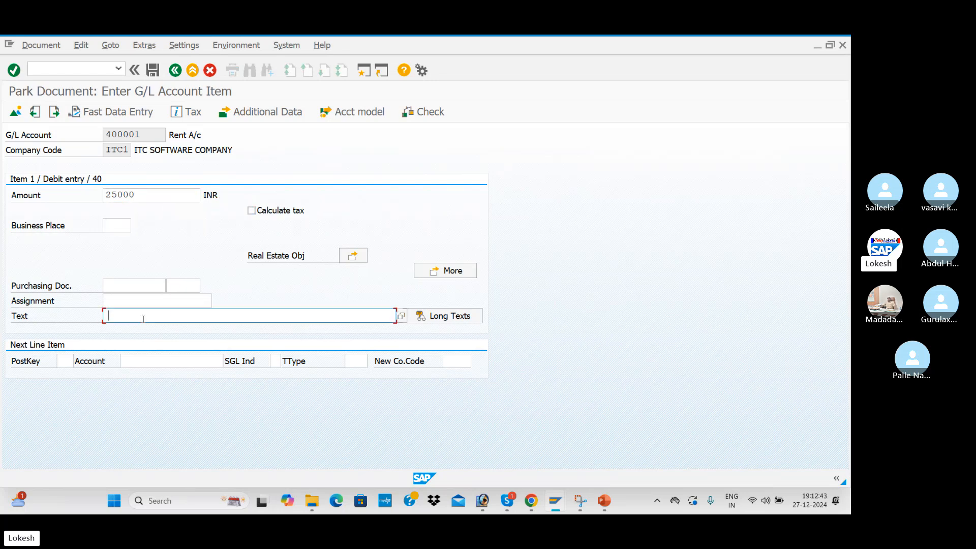
click(144, 318)
key(Down)
key(Down)
key(Down)
key(Down)
key(Down)
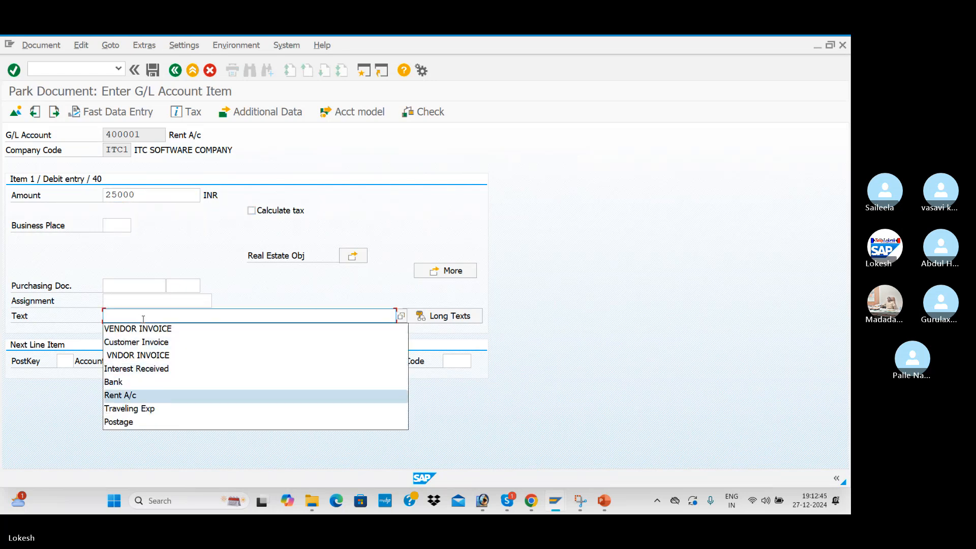
key(Return)
Add the next line item with posting key 50 and G/L account 200001 (Sbi Bank A/c).
click(65, 361)
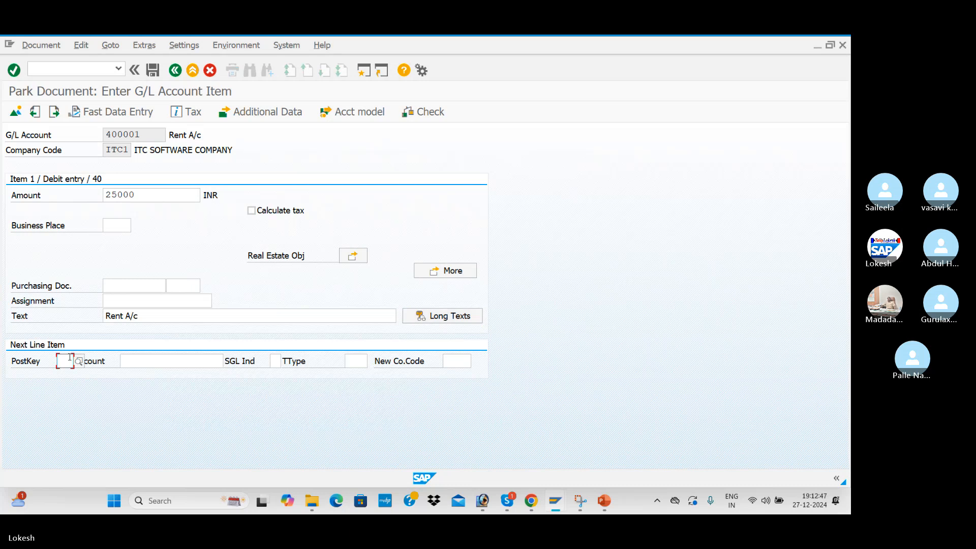
text(50)
key(Return)
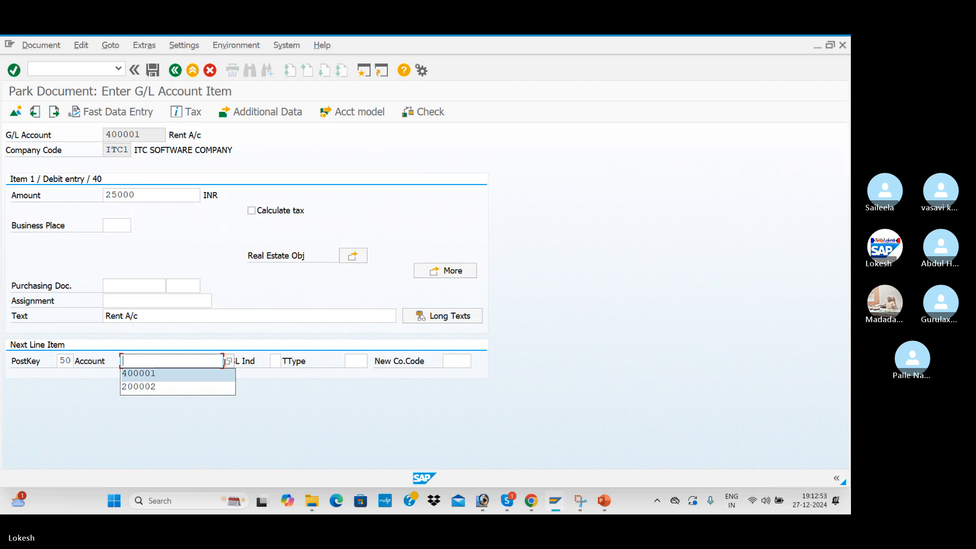
click(229, 362)
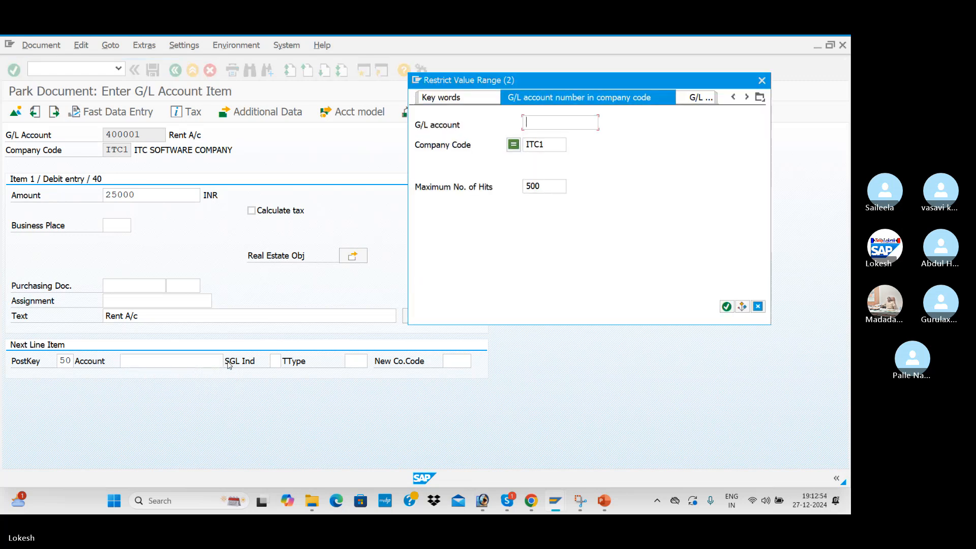
key(Return)
key(Down)
key(Down)
key(Down)
key(Down)
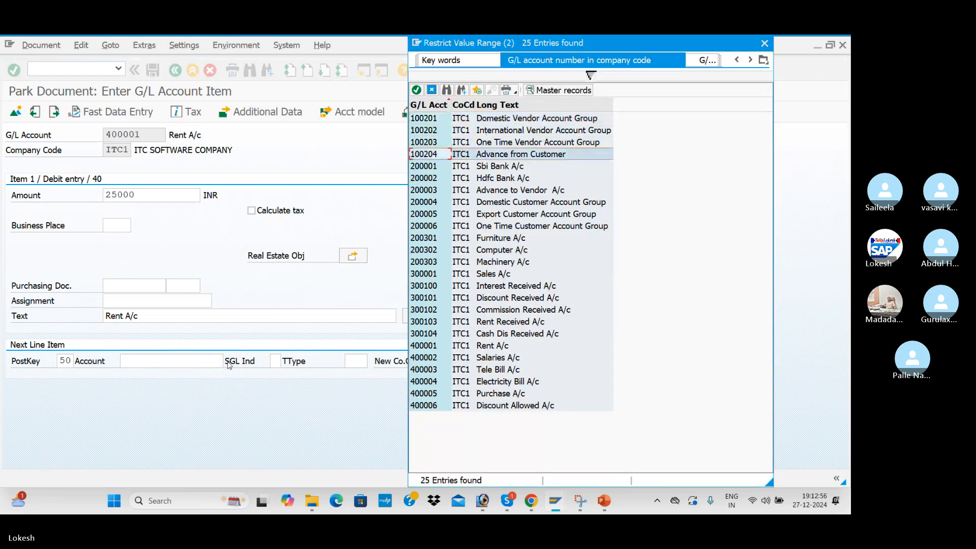
key(Return)
key(Return)
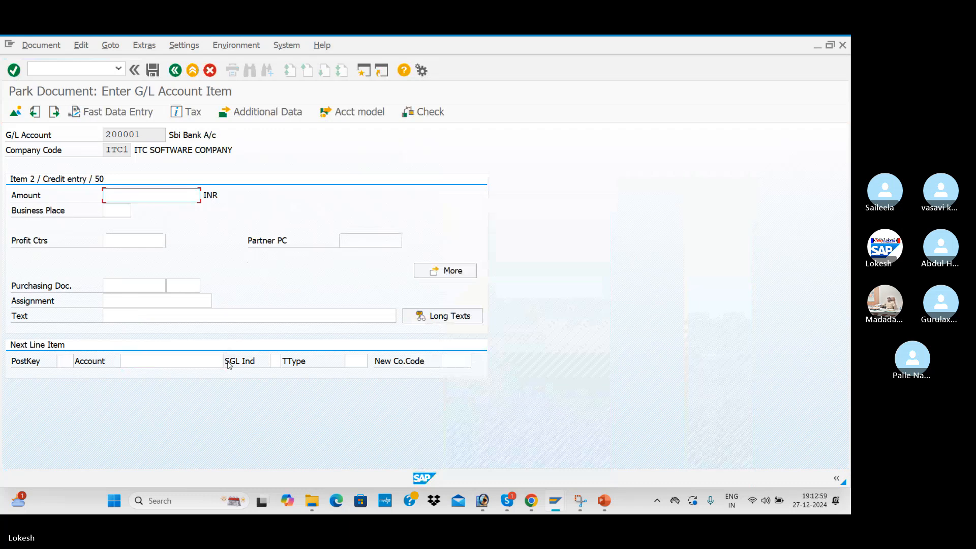
Enter an amount of 25000 and the text Bank A/c for the Sbi Bank A/c credit item.
key(Down)
key(Return)
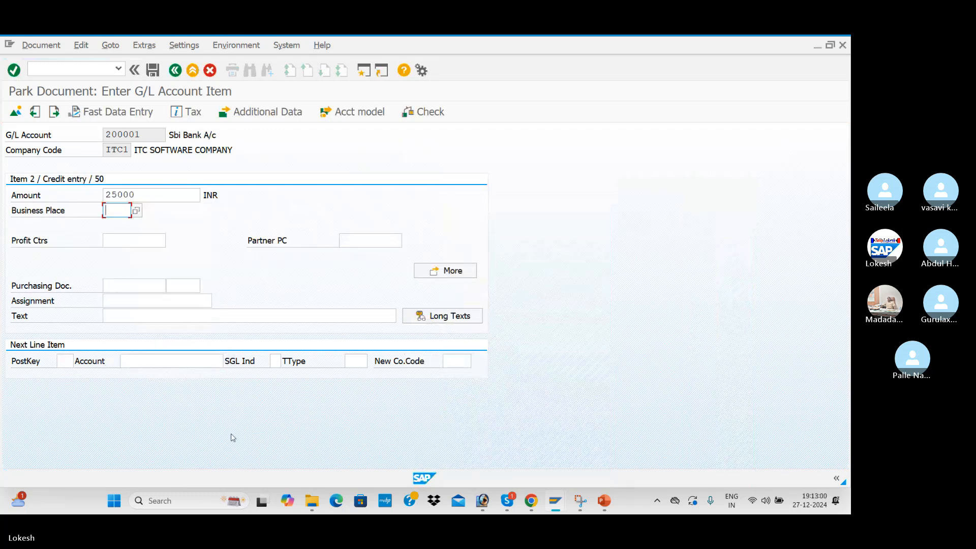
click(132, 317)
key(Down)
key(Down)
key(Down)
key(Down)
key(Down)
key(Down)
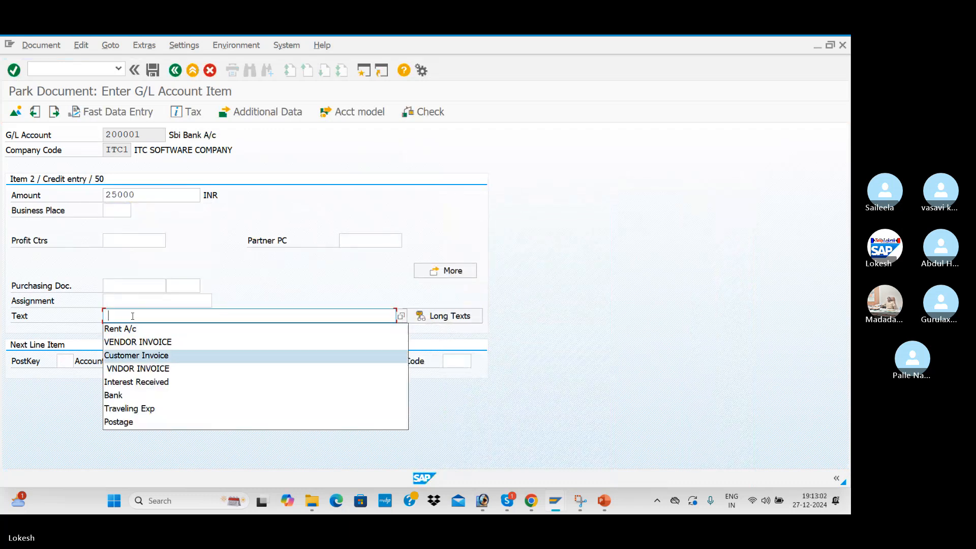
key(Return)
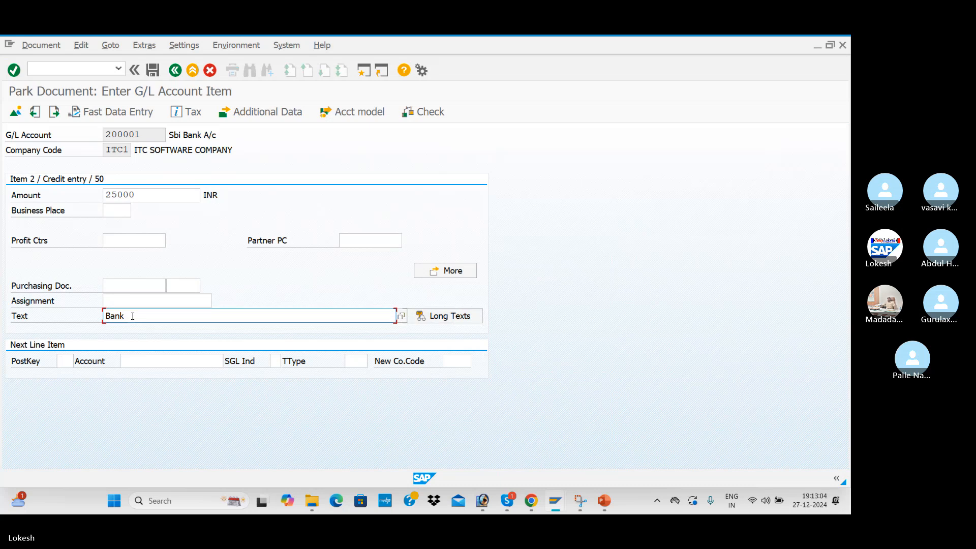
text(A/c)
key(Return)
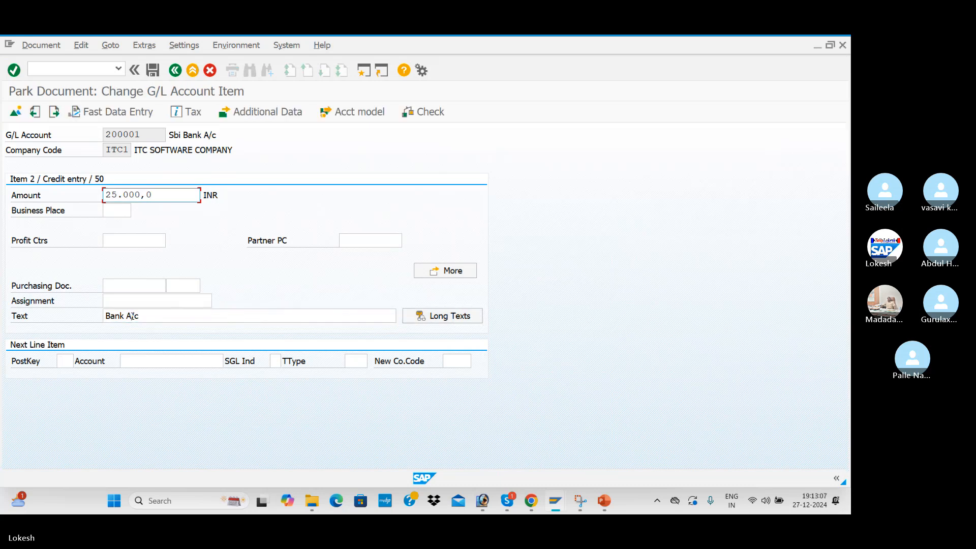
Park the rent document and refresh the G/L line item list of account 400001 in the other SAP session.
click(37, 49)
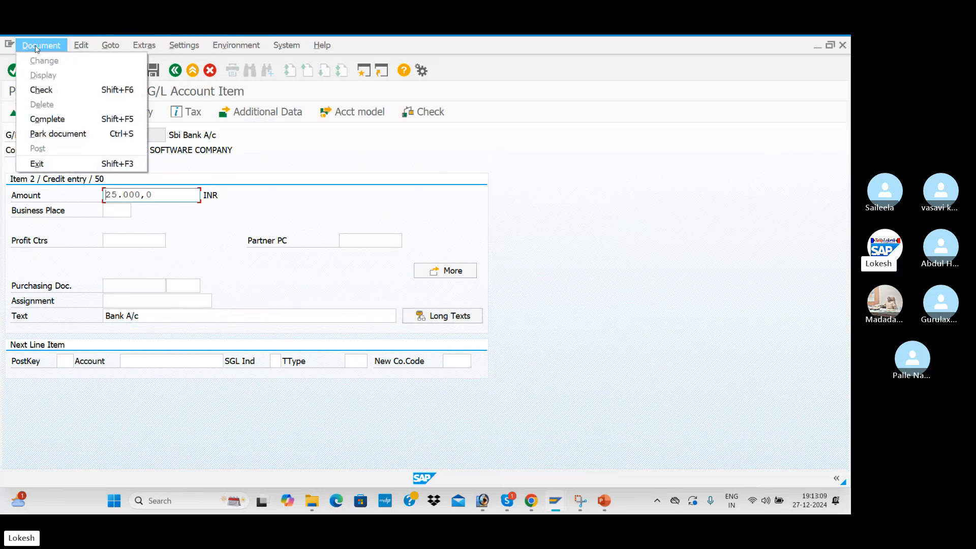
click(50, 135)
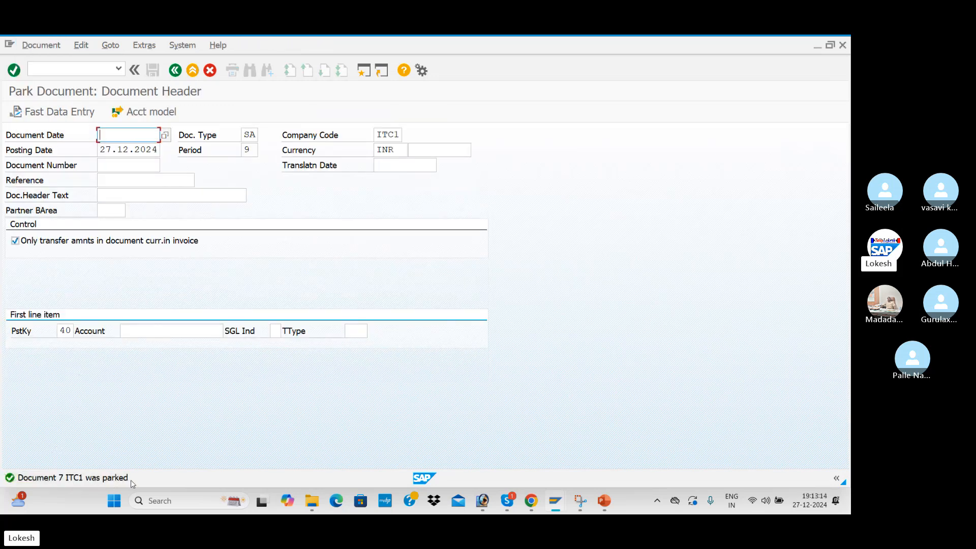
key(alt+Tab)
key(alt+Tab)
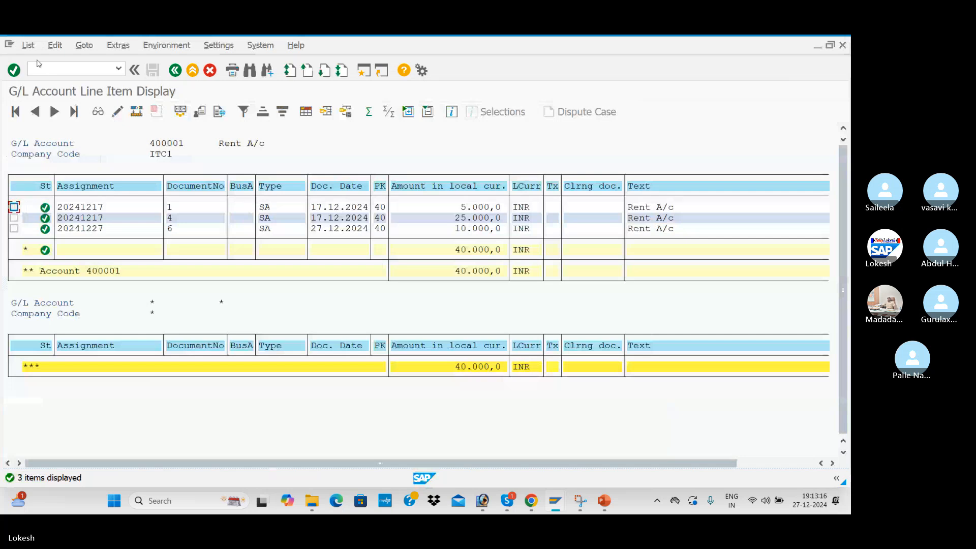
click(28, 44)
click(44, 74)
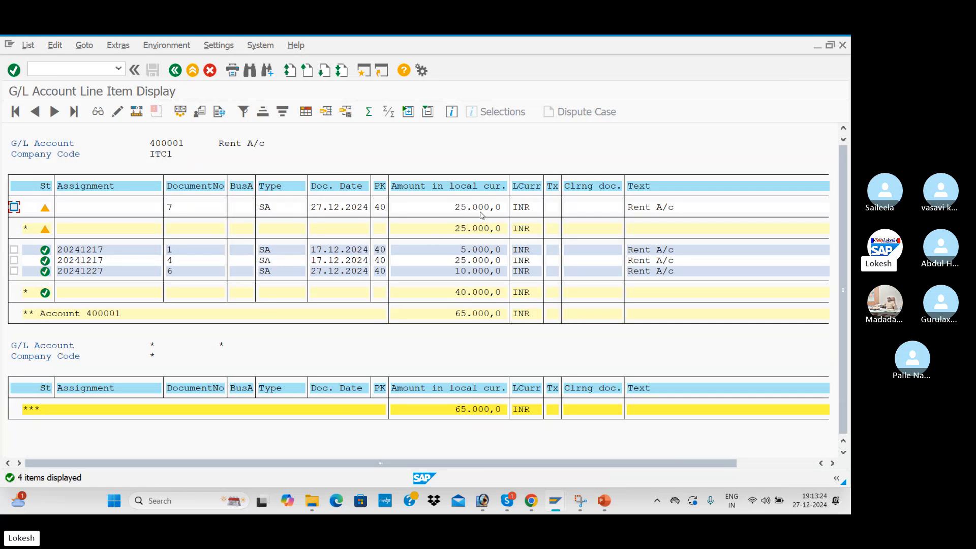
Switch to the Park Document presentation in PowerPoint and look up the transaction code for posting a parked document.
key(alt+Tab)
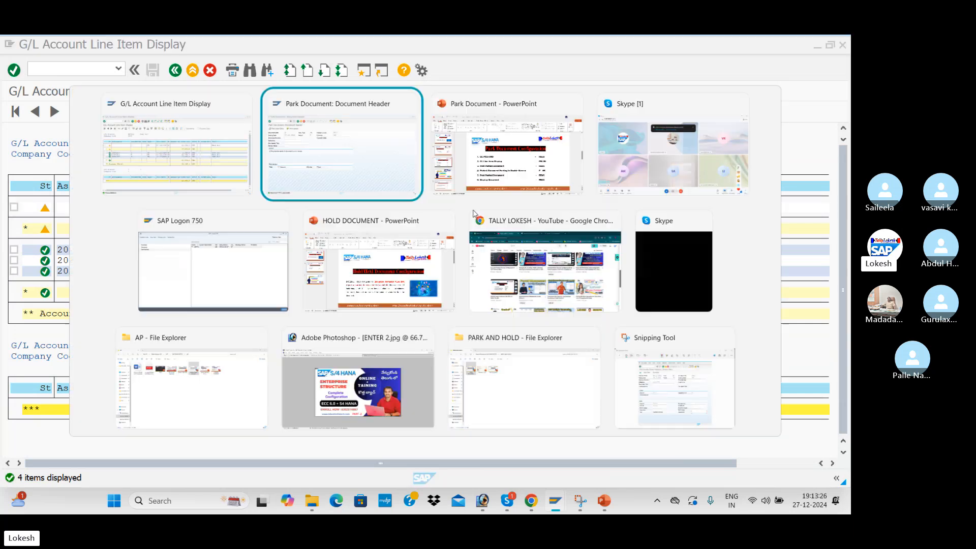
key(alt+Tab)
click(619, 380)
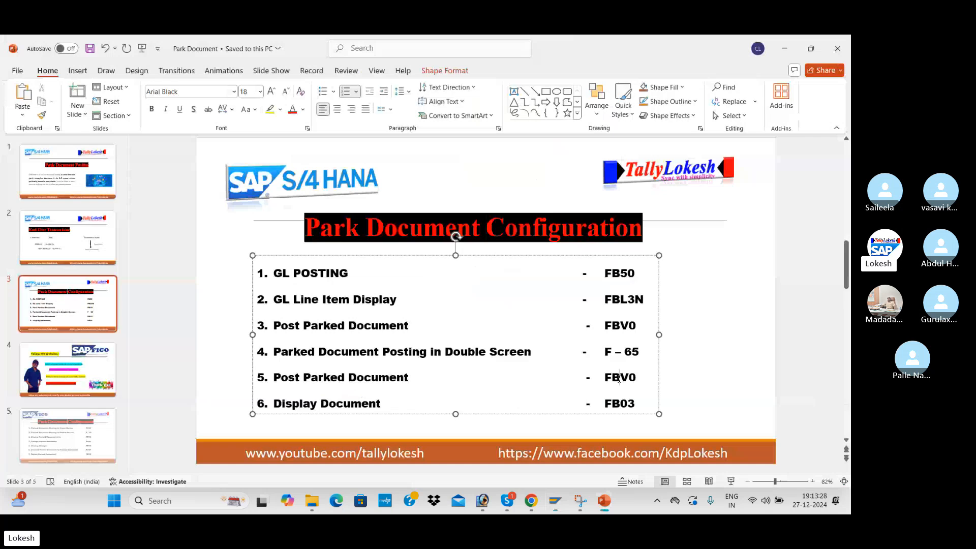
Switch back to the SAP document parking session and start transaction FBV0 with /NFBV0.
key(alt+Tab)
key(alt+Tab)
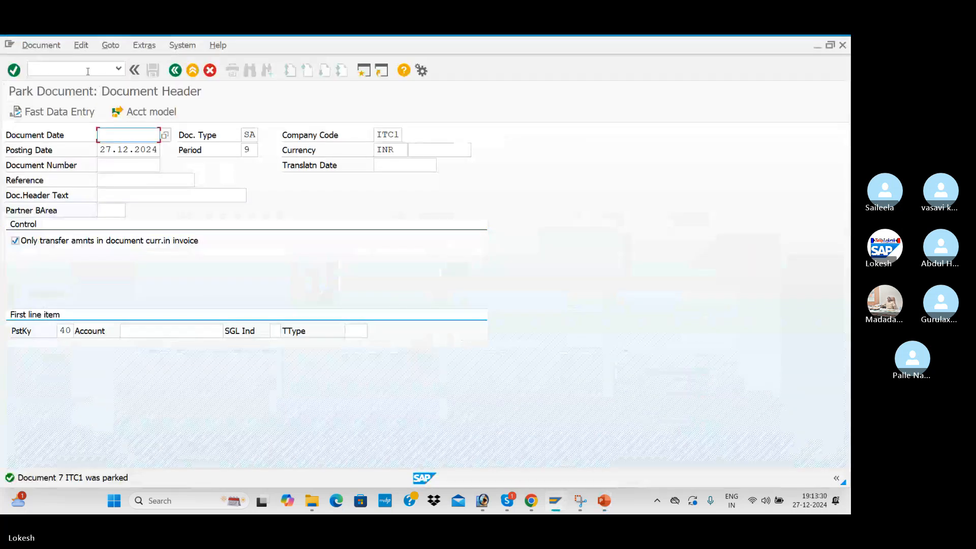
text(/nf)
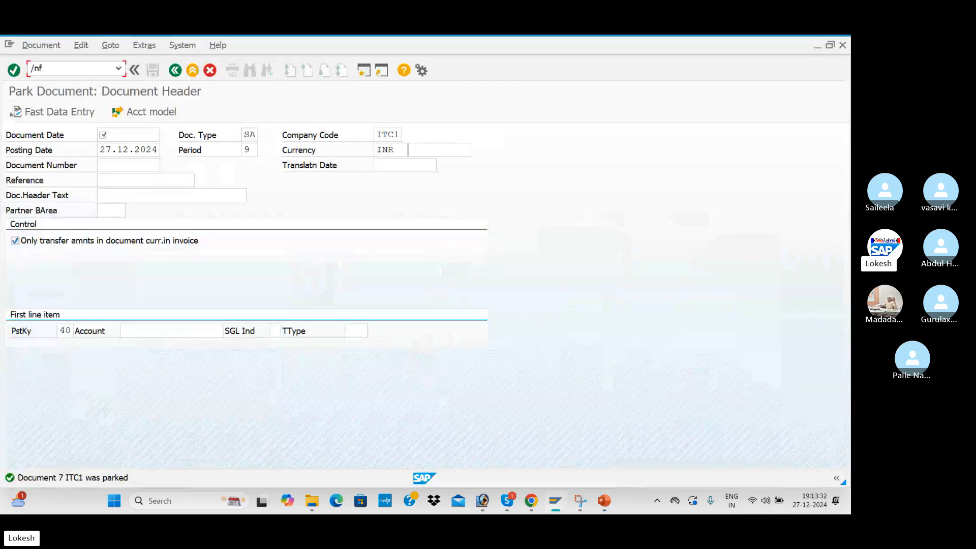
key(BackSpace)
key(BackSpace)
text(NFBV)
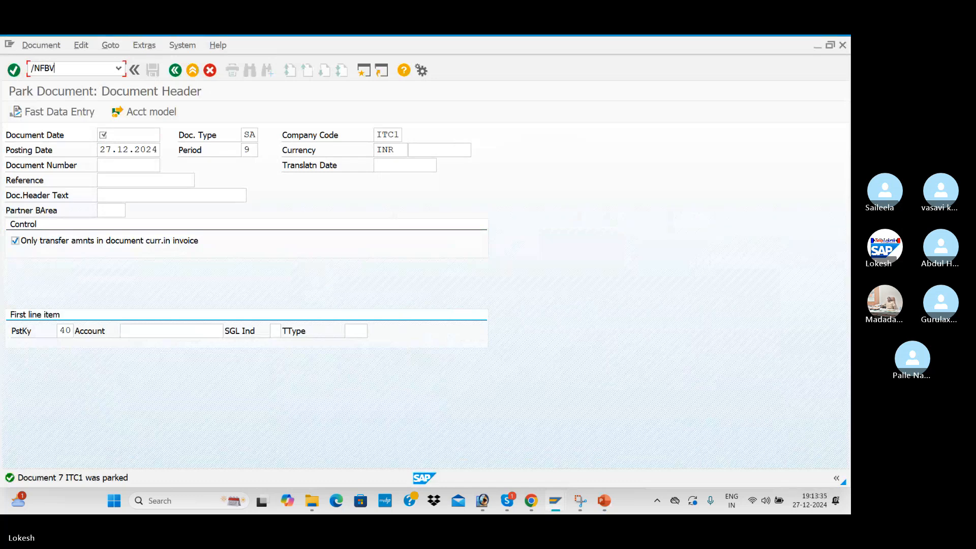
text(0)
key(Return)
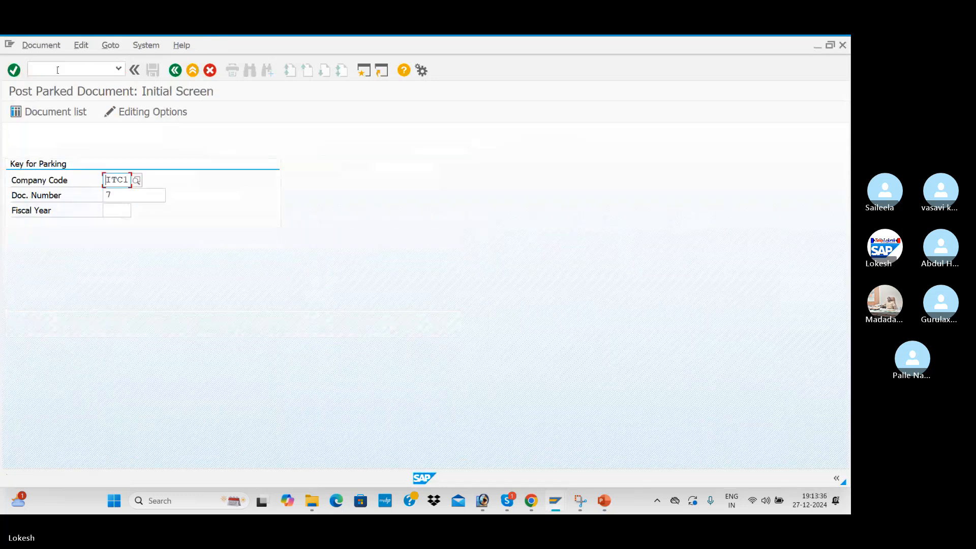
List the parked documents of company code ITC1 for fiscal year 2024 and open document 7.
click(46, 111)
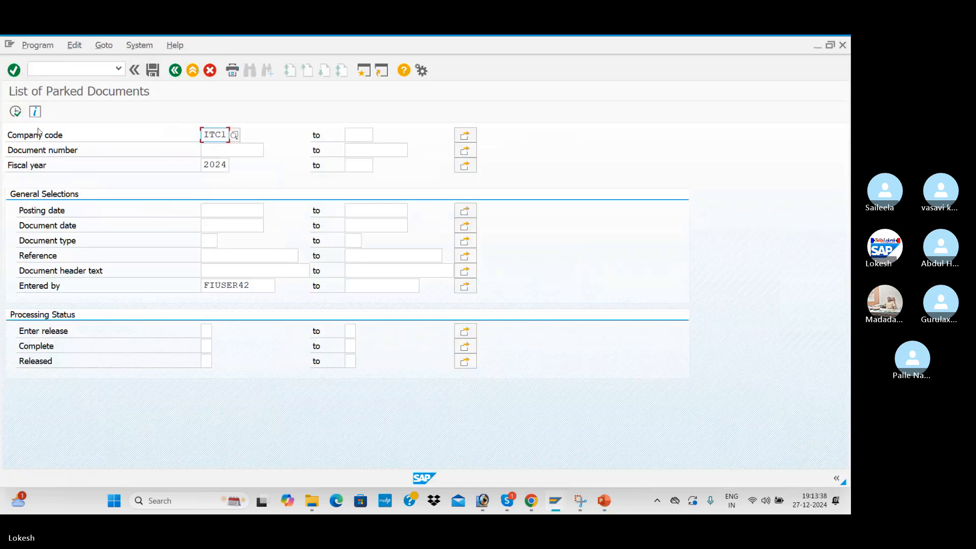
click(16, 114)
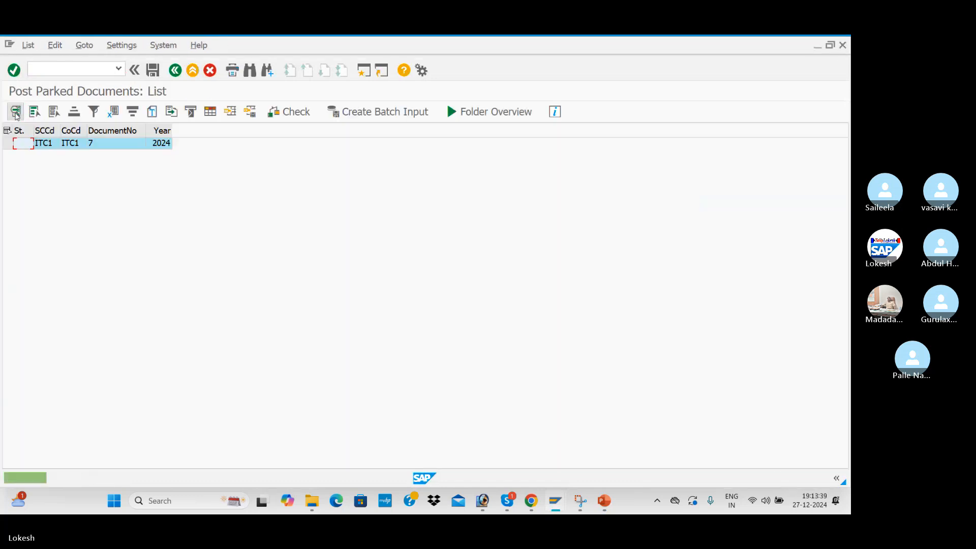
double_click(130, 147)
Set the amount of the Rent A/c debit item to 50000 and return to the document overview.
double_click(165, 257)
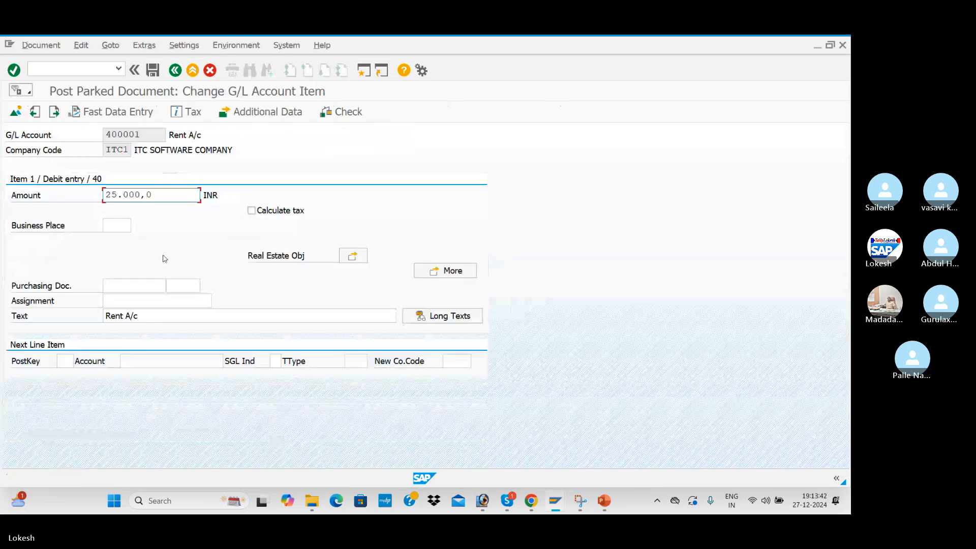
drag(154, 195, 104, 196)
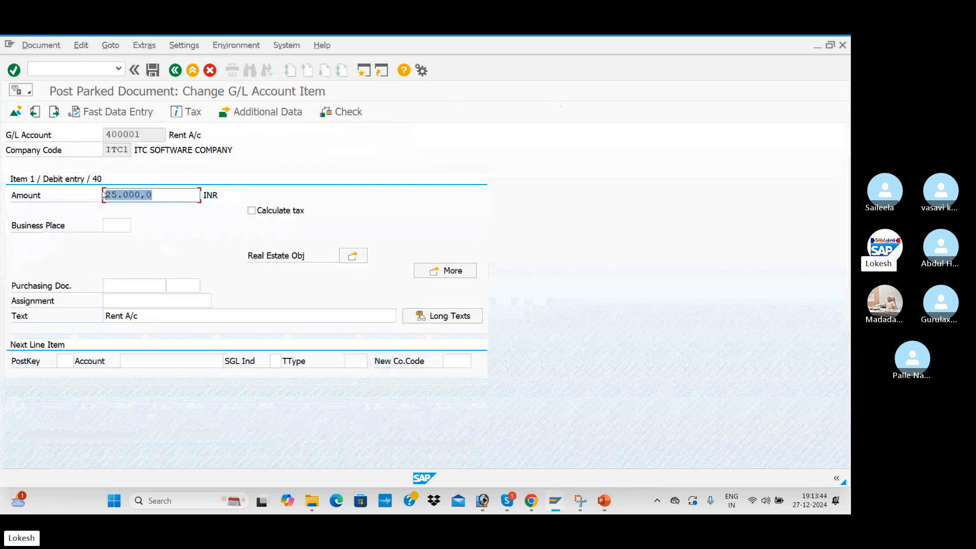
text(50000)
key(Return)
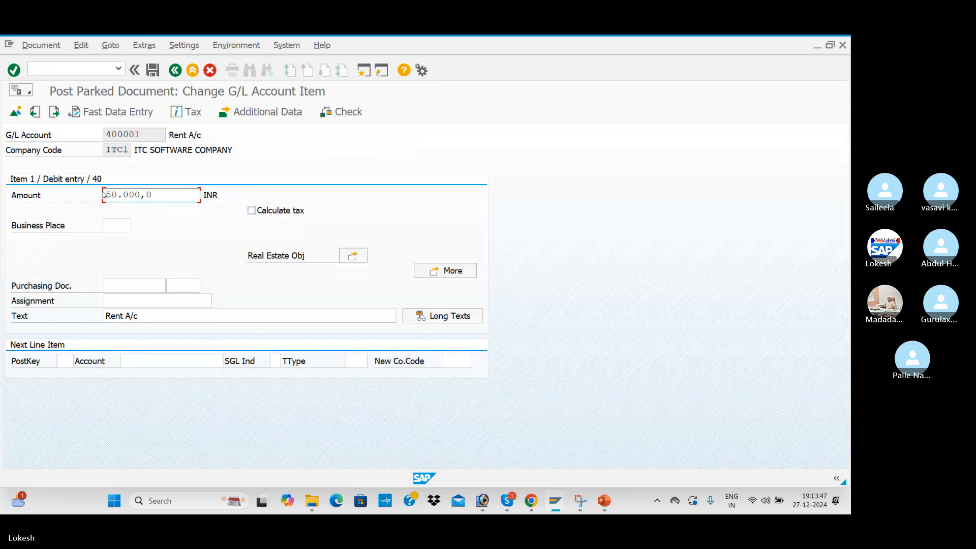
click(175, 71)
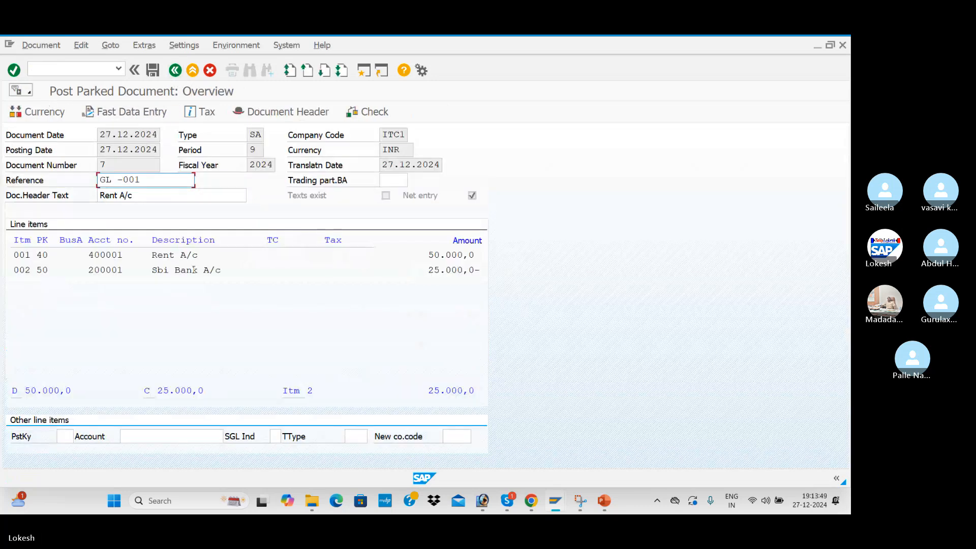
Set the amount of the Sbi Bank A/c credit item to 50000 and return to the document overview.
double_click(193, 269)
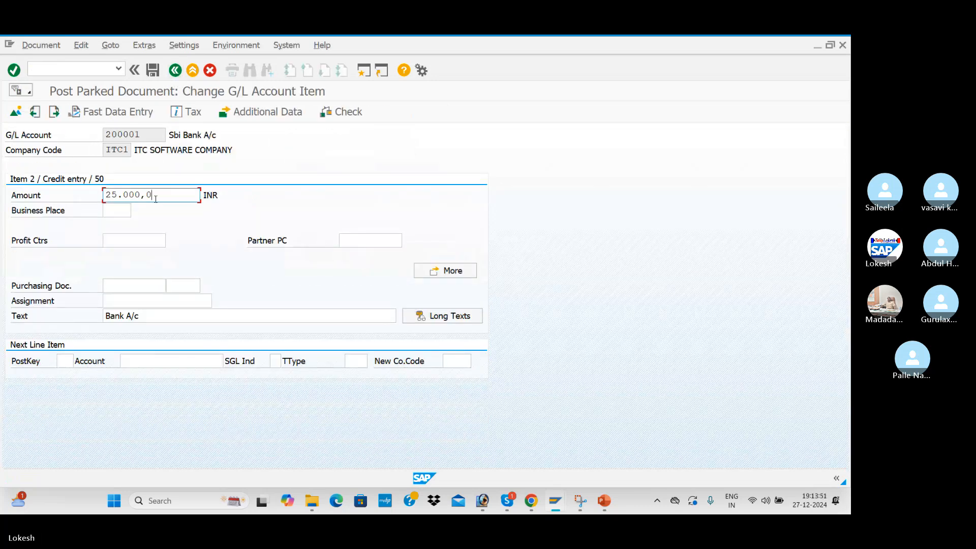
key(BackSpace)
key(BackSpace)
key(BackSpace)
key(BackSpace)
key(BackSpace)
key(BackSpace)
key(BackSpace)
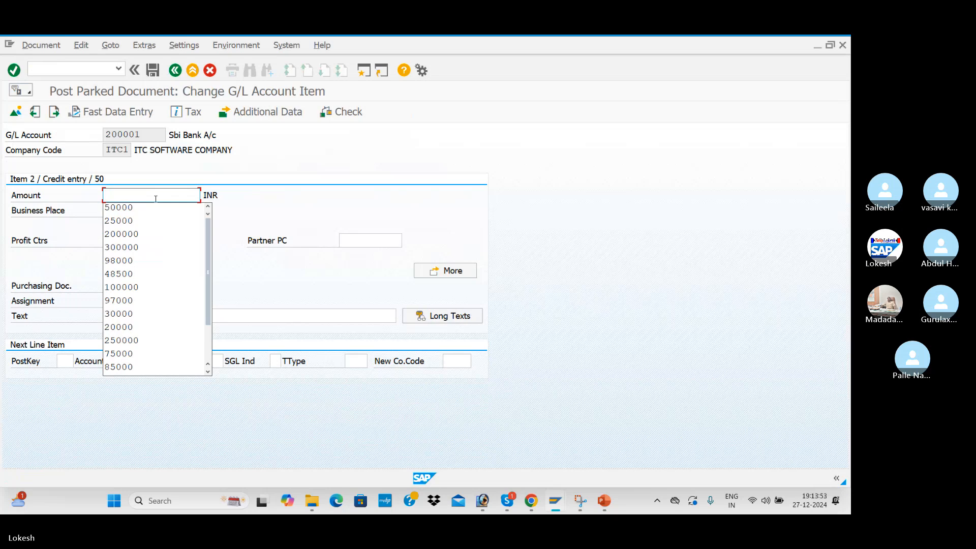
text(50000)
key(Return)
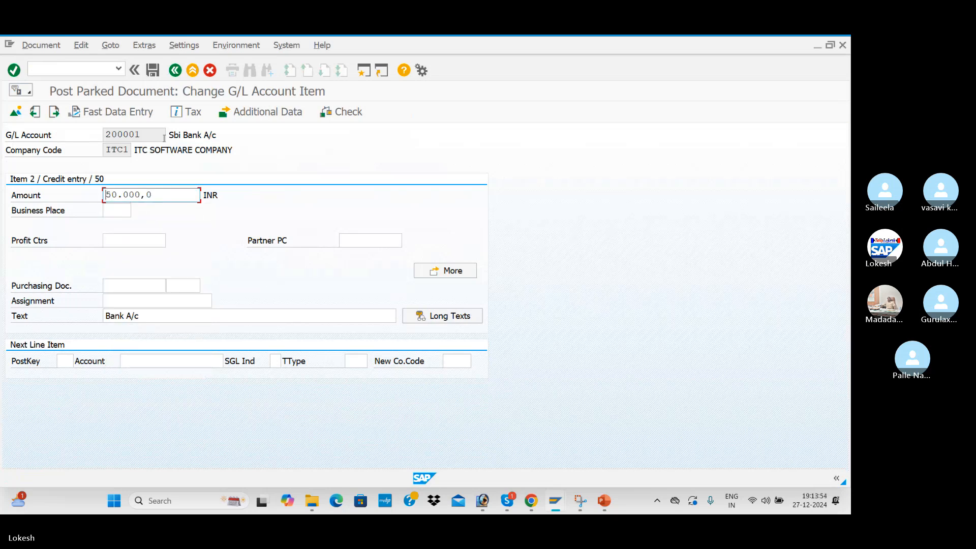
click(175, 70)
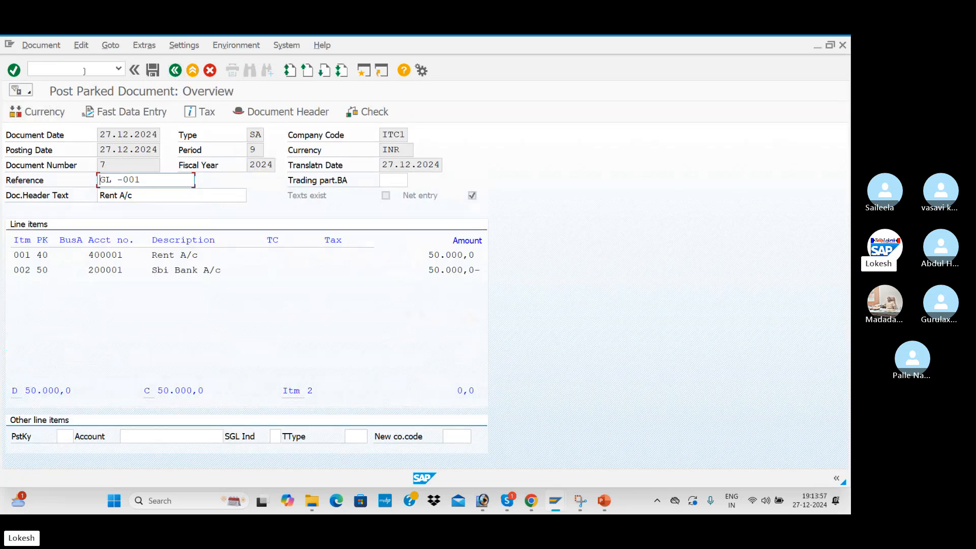
Post the parked document and refresh the Rent A/c line item list in the other SAP session.
click(41, 45)
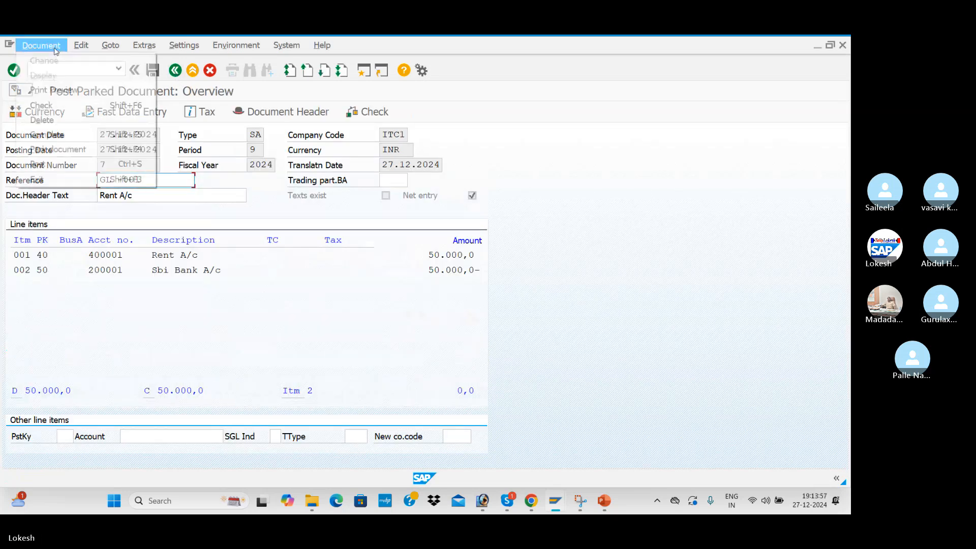
click(51, 165)
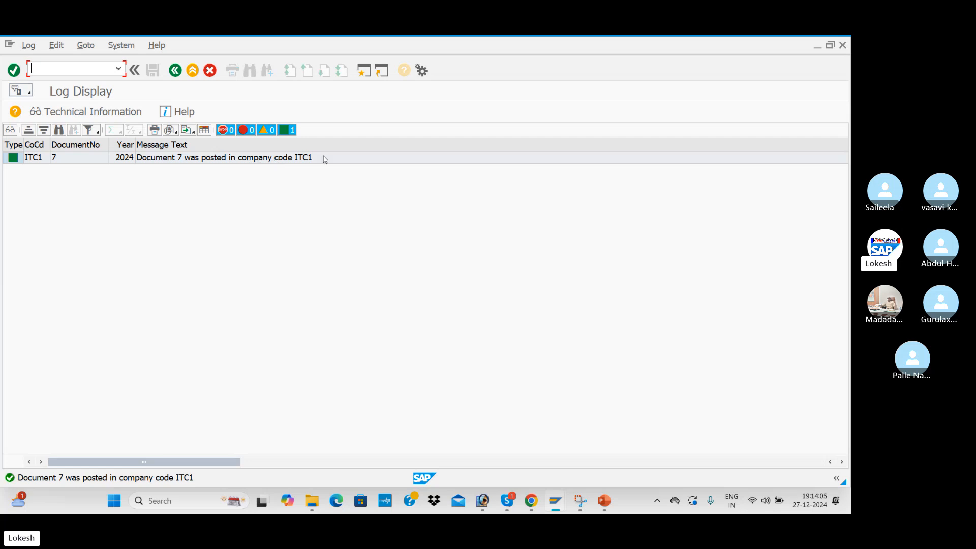
key(alt+Tab)
key(alt+Tab)
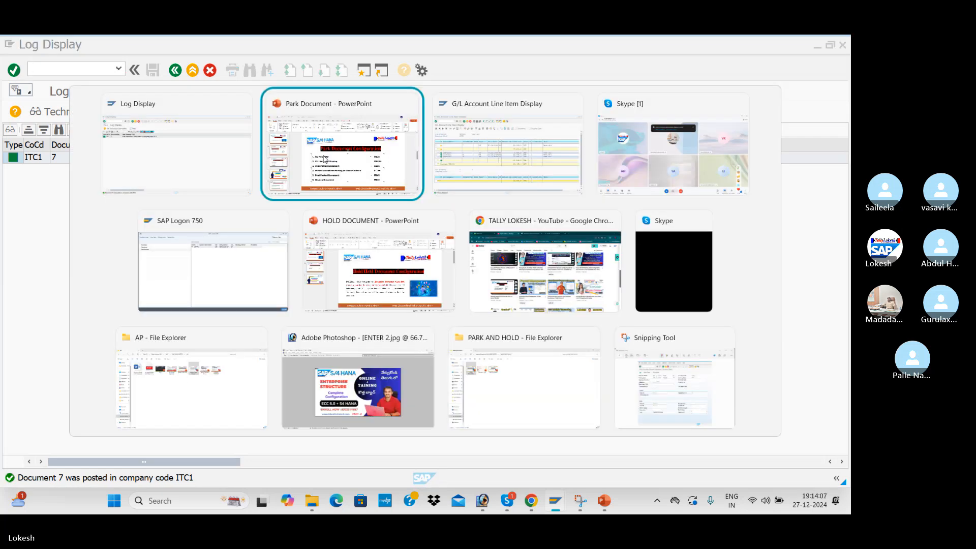
click(28, 45)
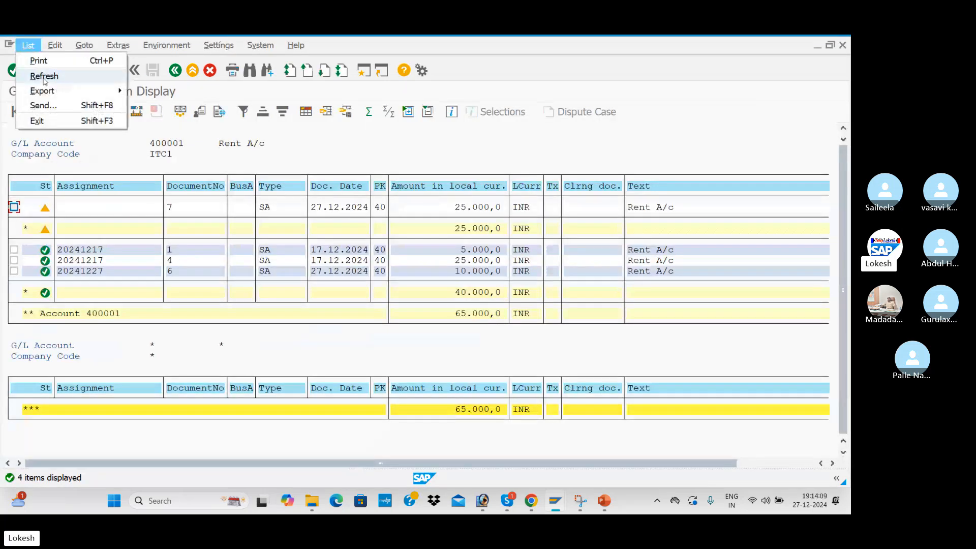
click(41, 76)
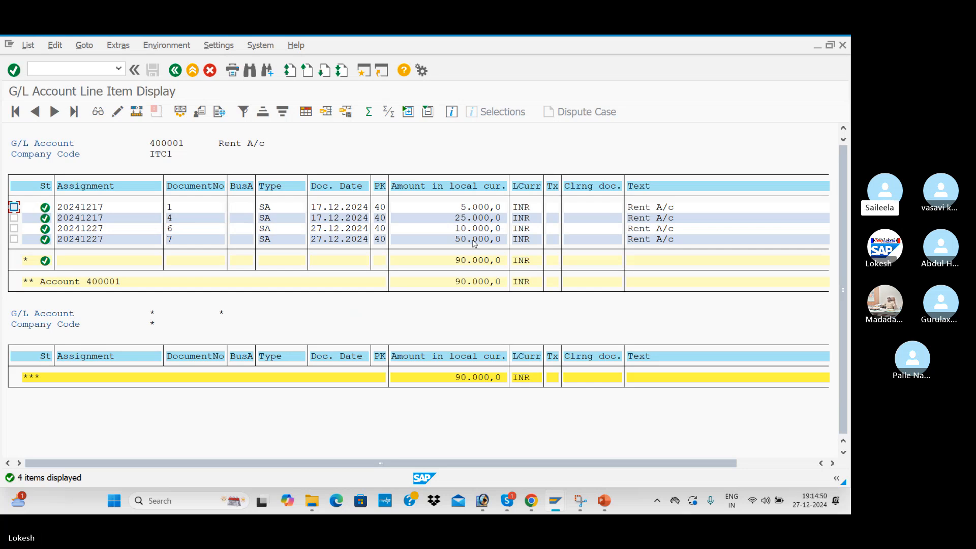
Switch to the Park Document presentation in PowerPoint and review the End User Transactions and Park Document Posting slides.
key(alt+Tab)
key(alt+Tab)
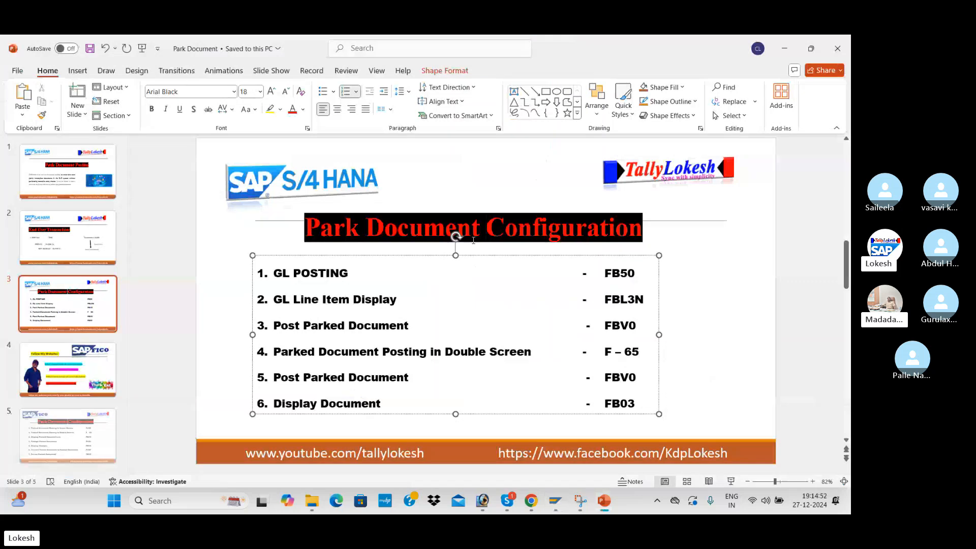
click(720, 286)
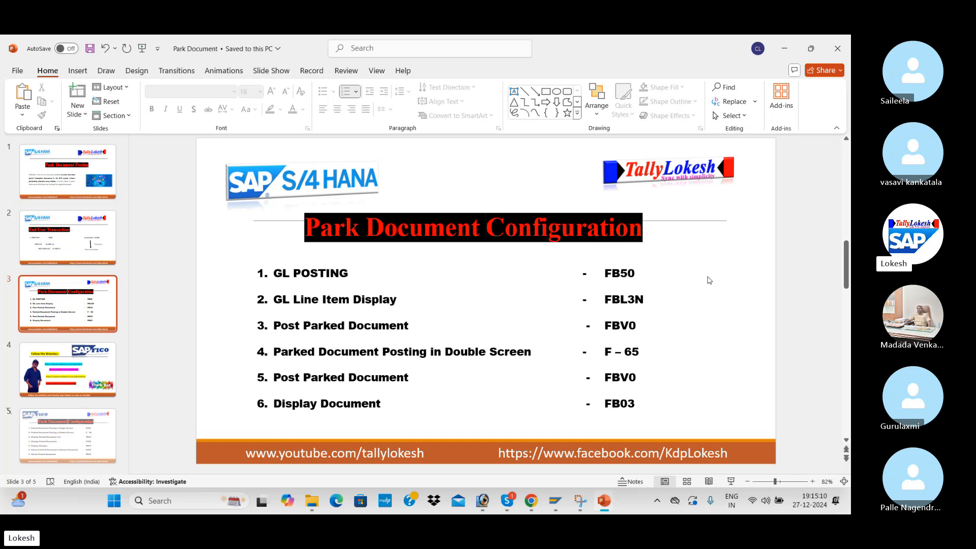
key(Page_Up)
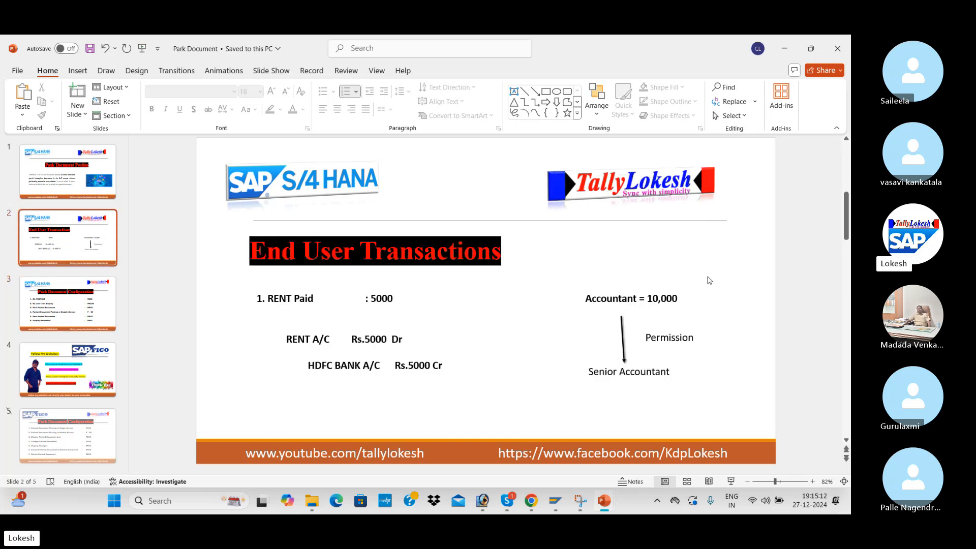
key(Page_Up)
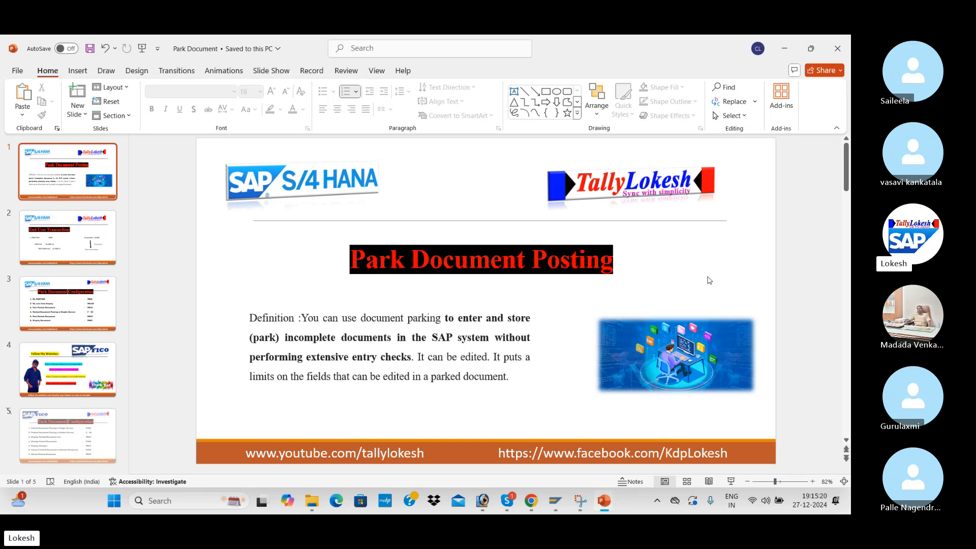
Switch to SAP and leave the G/L line item display for the SAP Easy Access screen.
key(alt+Tab)
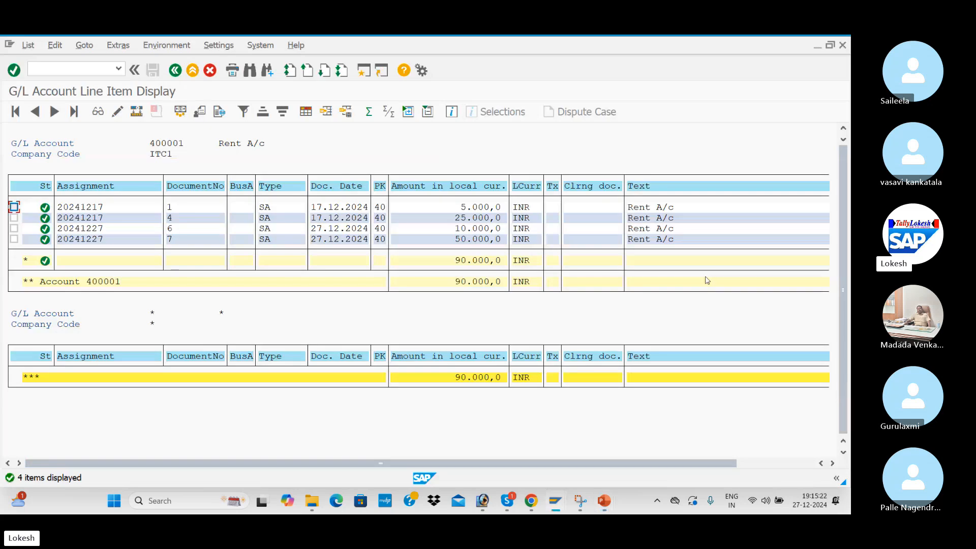
click(100, 67)
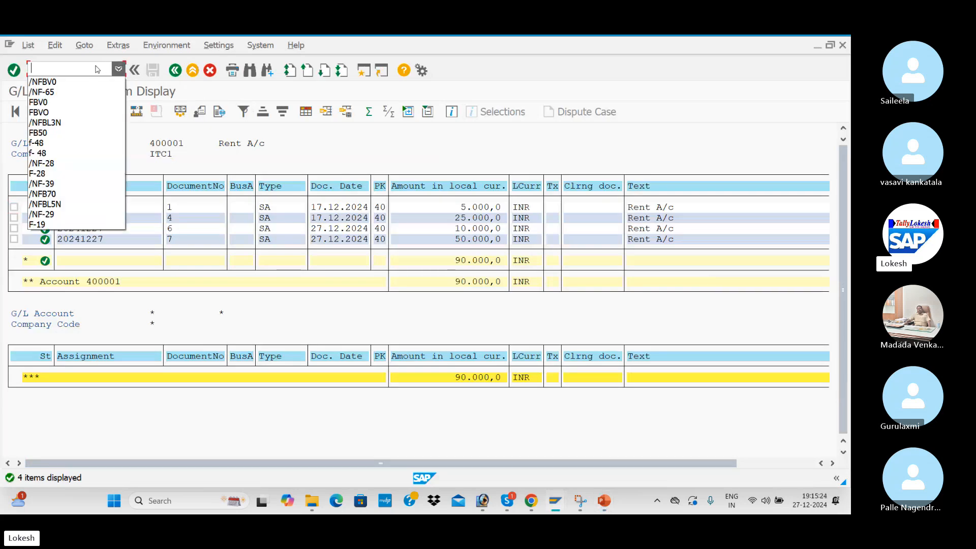
click(96, 66)
key(Return)
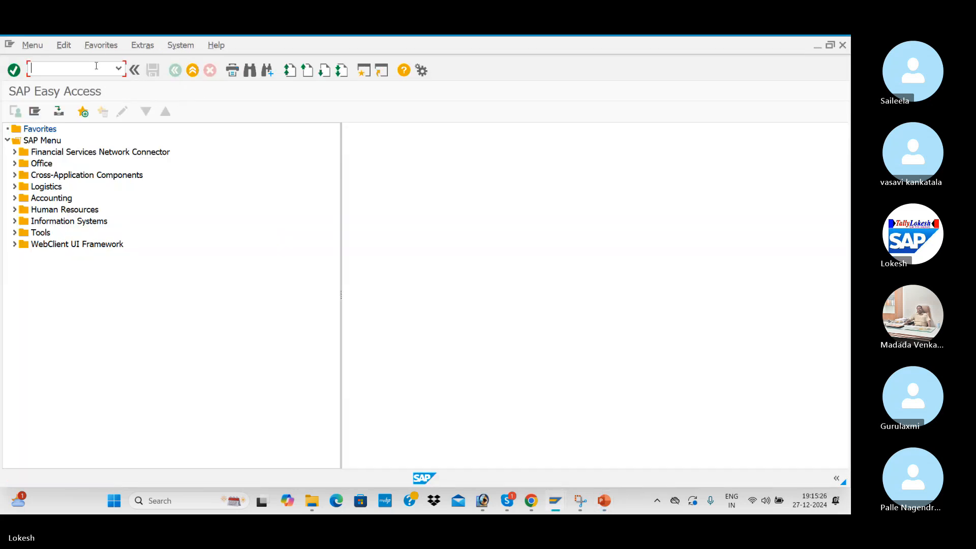
Switch to the HOLD DOCUMENT presentation in PowerPoint and examine the definition on the Hold/Held Document Configuration slide.
key(alt+Tab)
key(alt+Tab)
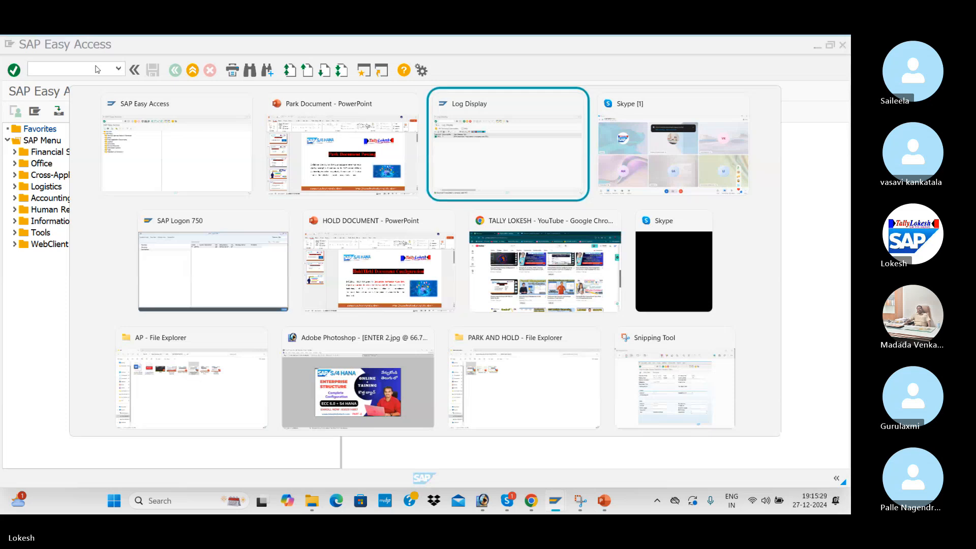
key(alt+Tab)
key(alt+Tab)
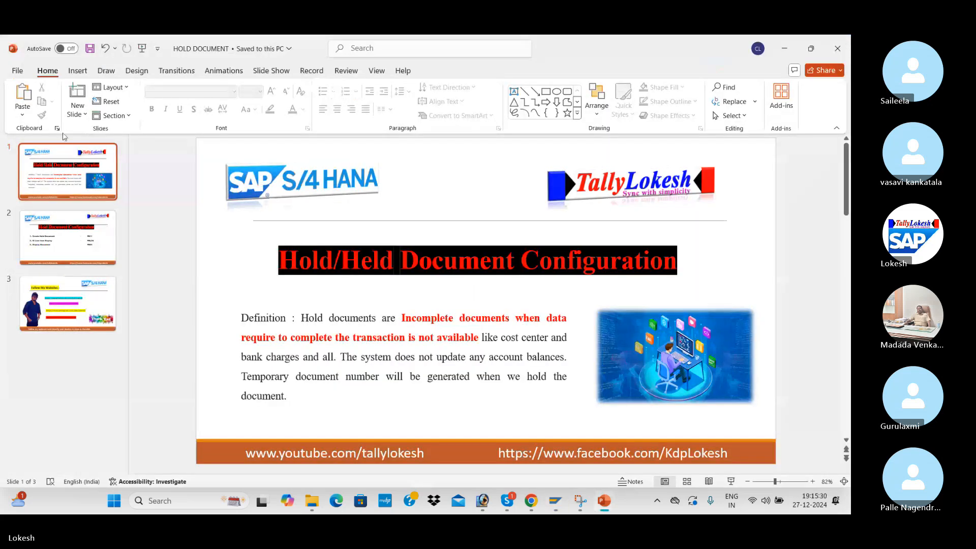
click(239, 376)
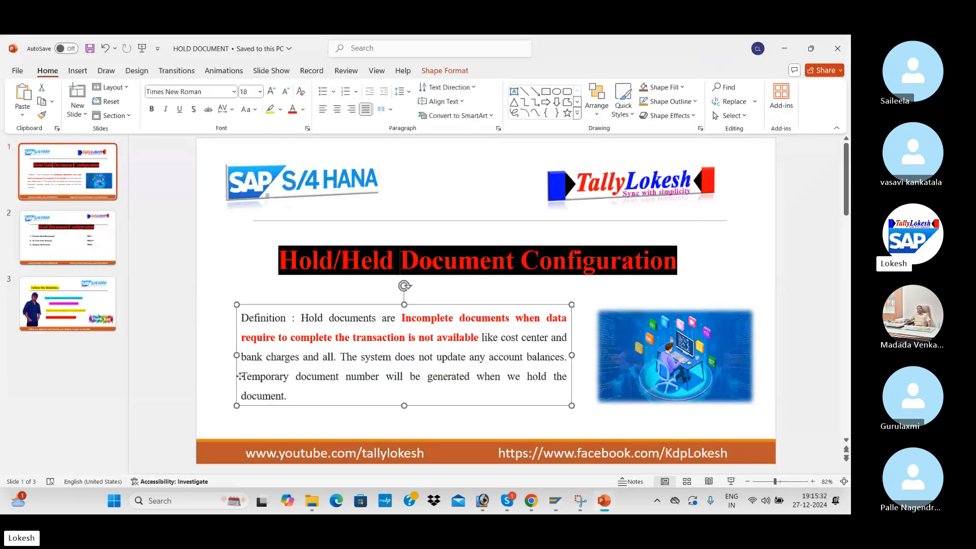
Examine the transaction codes on the Hold Document Configuration slide and switch to SAP Easy Access.
click(777, 261)
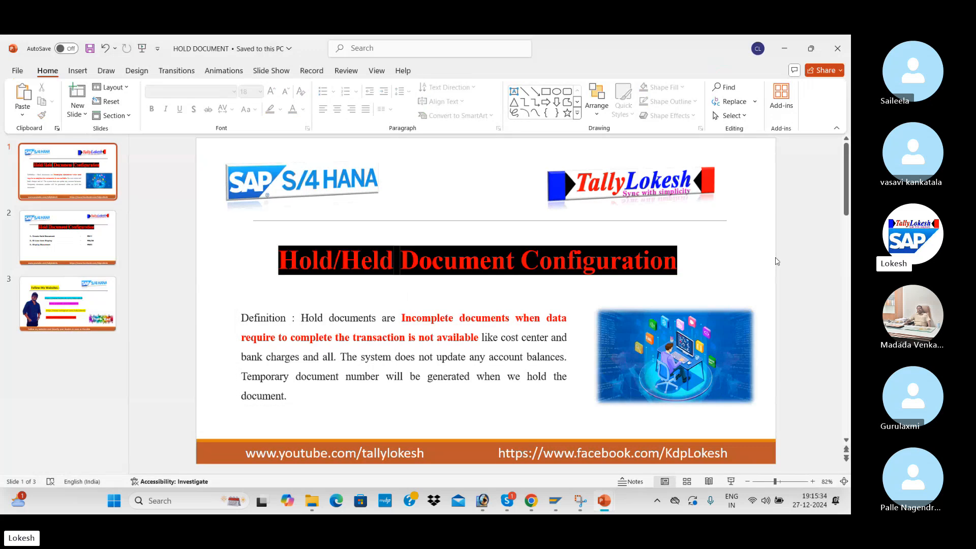
scroll(776, 261, down, 2)
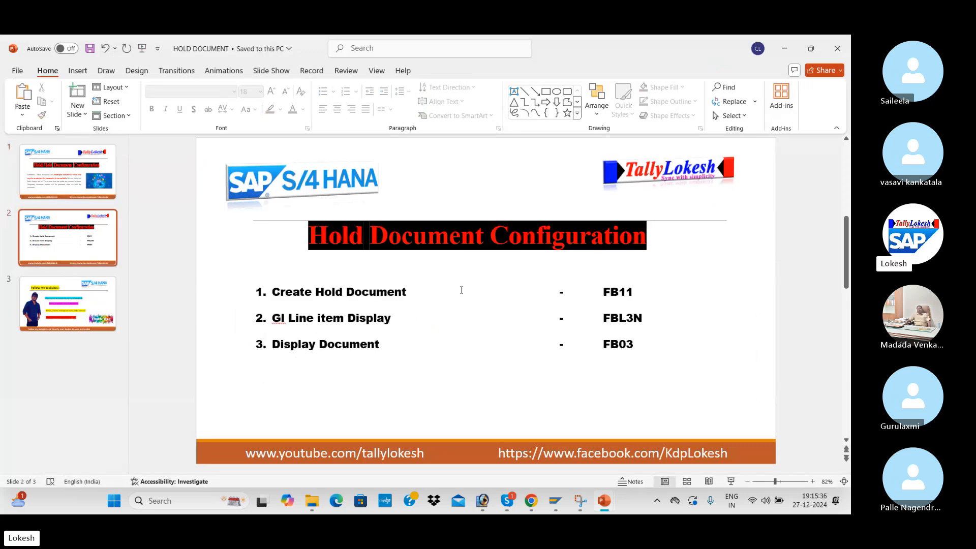
key(alt+Tab)
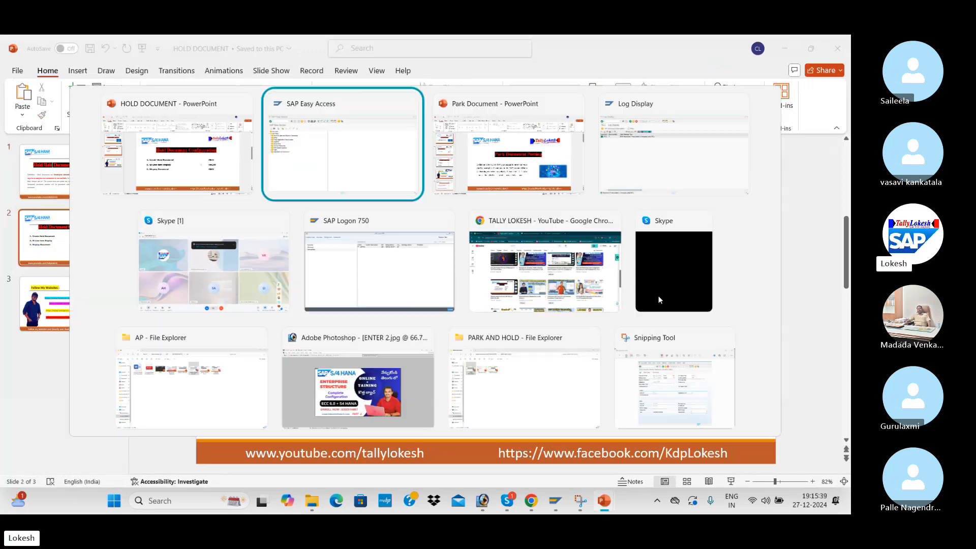
Start transaction FB11 and proceed to the blank document header entry screen.
text(FB11)
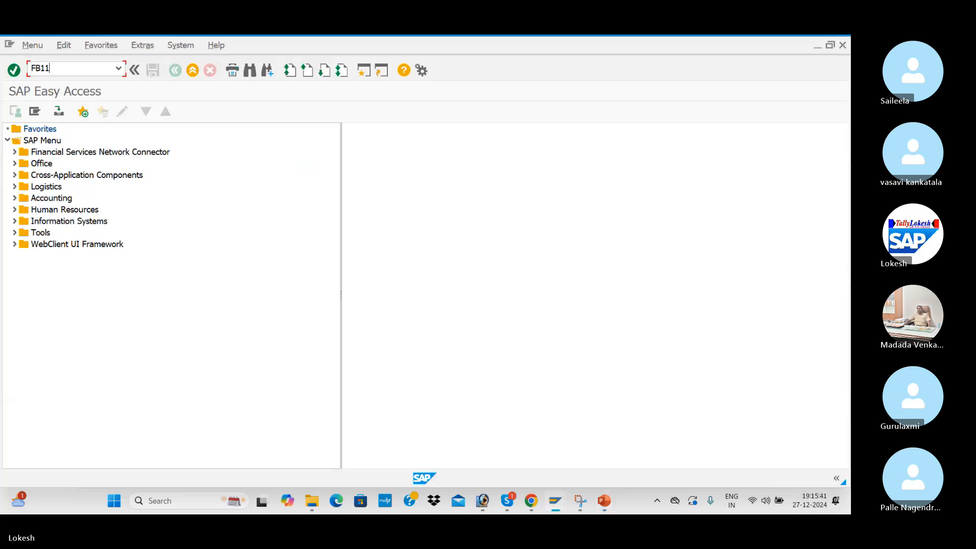
key(Return)
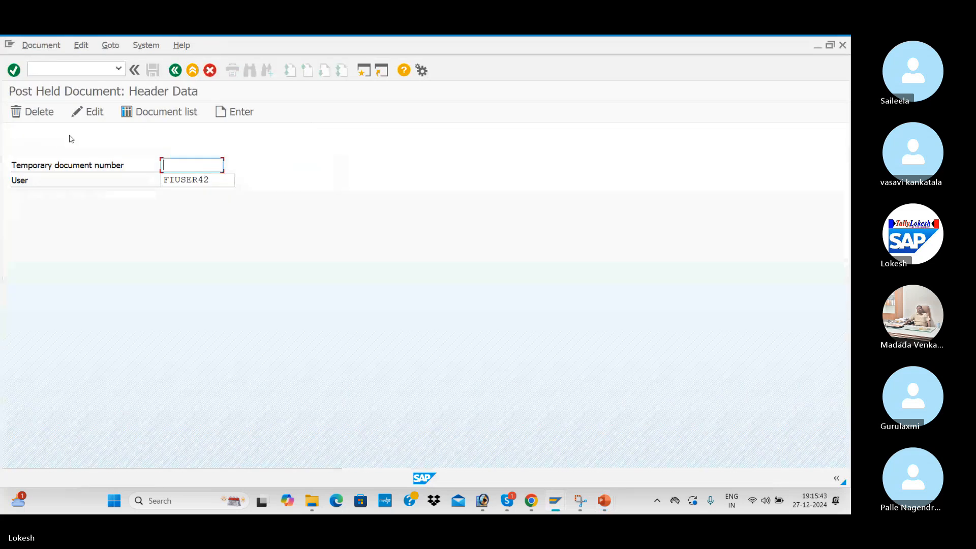
click(234, 112)
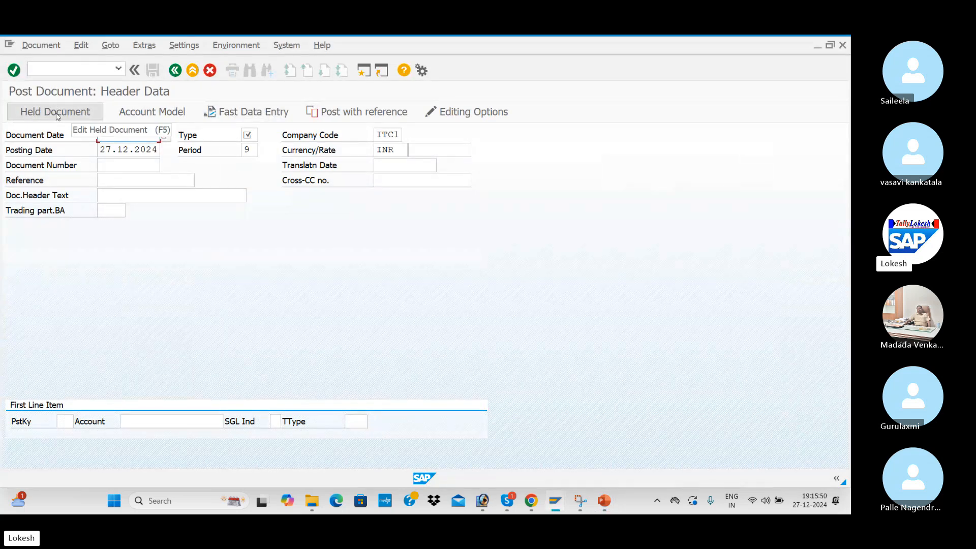
Set the document date to 27.12.2024 and the document type to SA.
click(131, 137)
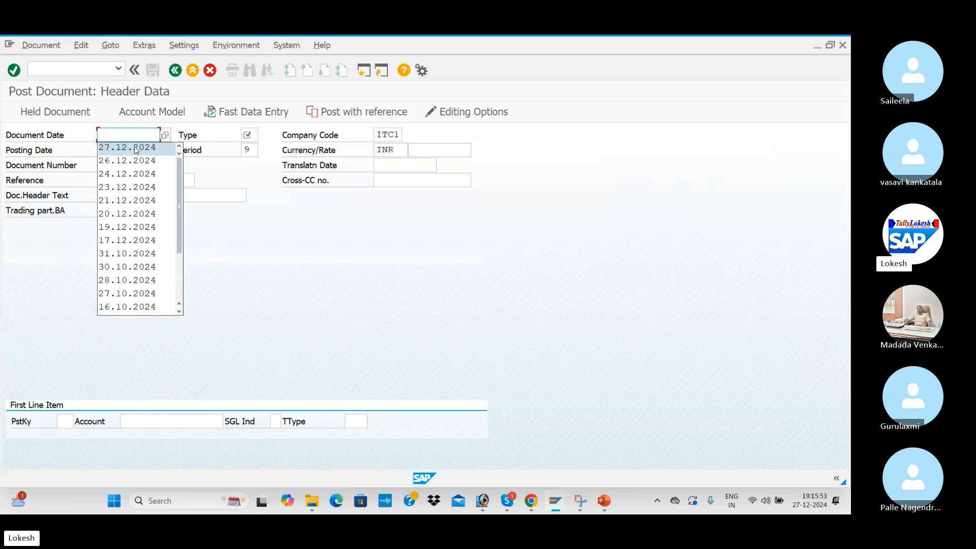
click(131, 144)
key(Tab)
text(SA)
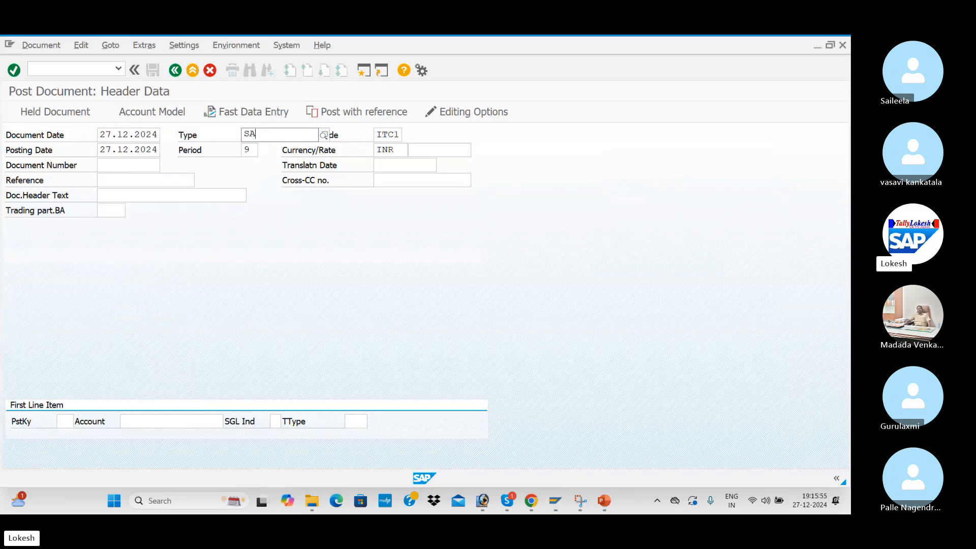
Enter Gl -002 as the reference and Rent A/c as the document header text.
key(Tab)
key(Tab)
key(Tab)
key(Tab)
key(Tab)
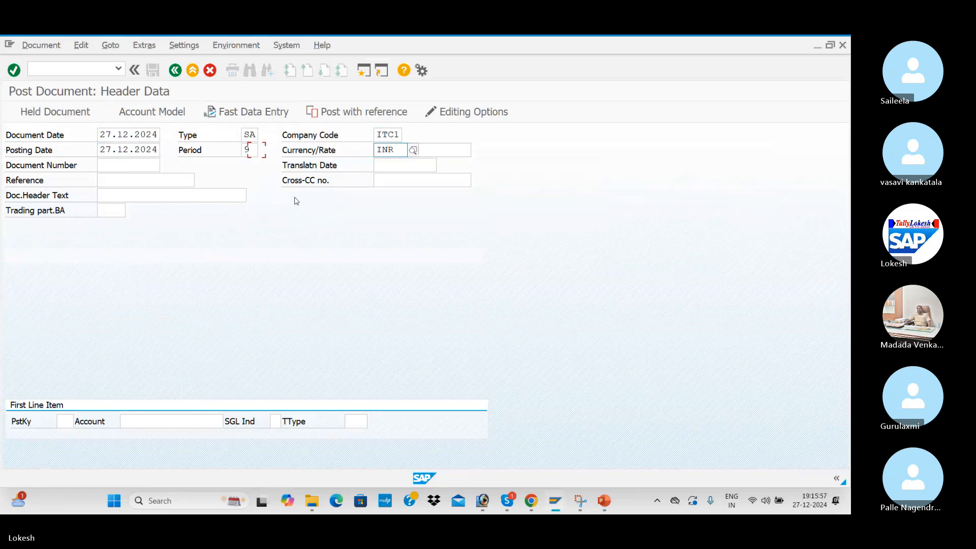
key(Tab)
key(Tab)
key(Down)
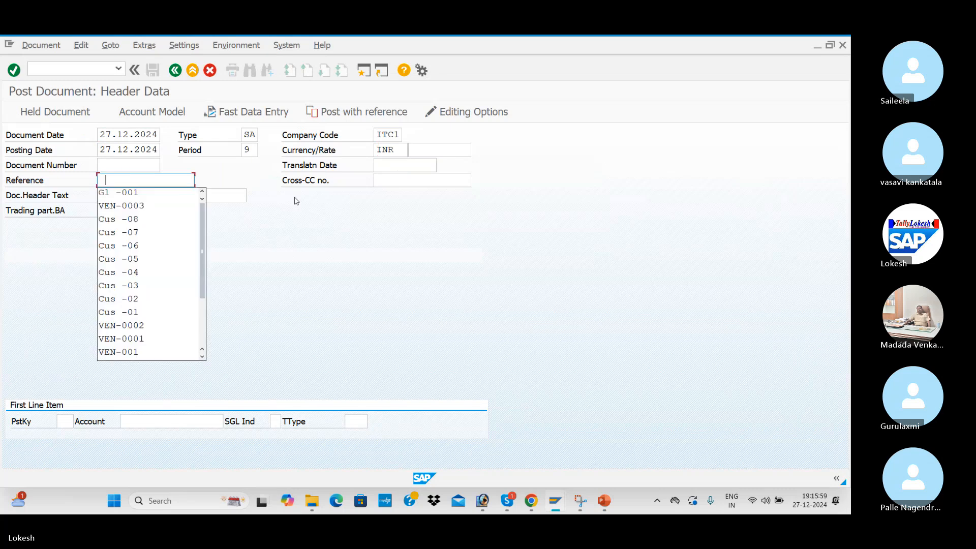
key(Return)
key(Tab)
click(162, 185)
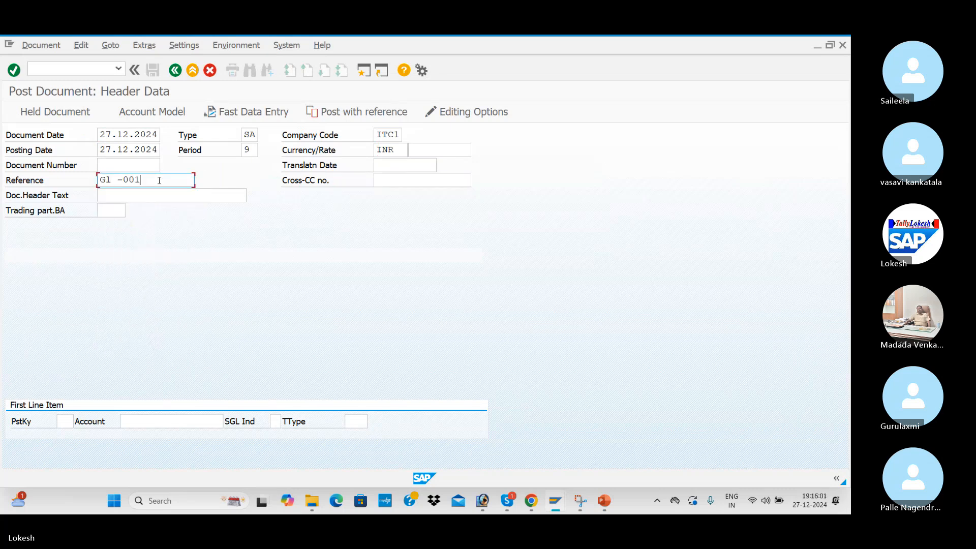
key(BackSpace)
text(2)
key(Tab)
key(Tab)
key(Down)
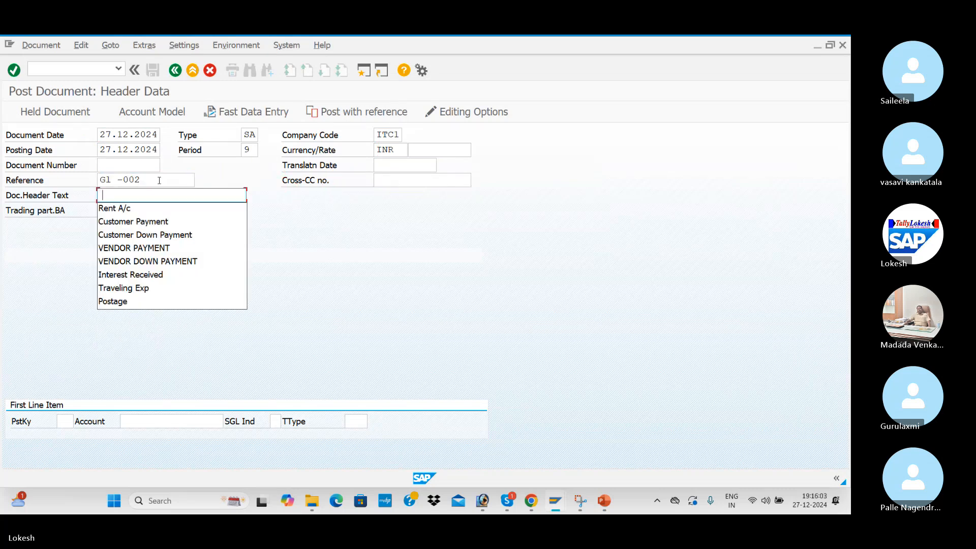
key(Return)
Set the first line item's posting key to 40.
key(Tab)
key(Tab)
key(Down)
key(Down)
key(Down)
key(Down)
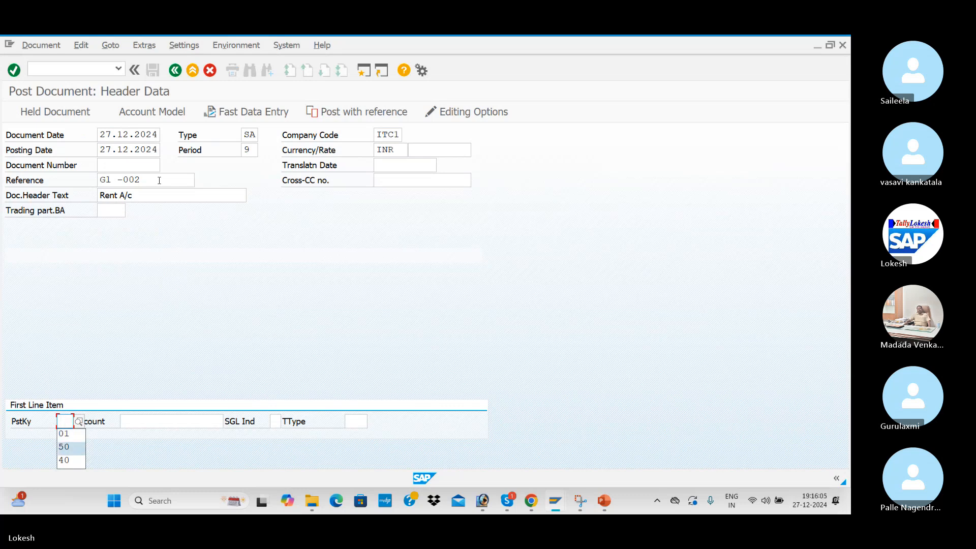
key(Return)
Look up G/L account 400001 Rent A/c for the first line item and proceed to its detail screen.
key(Tab)
key(Down)
key(Down)
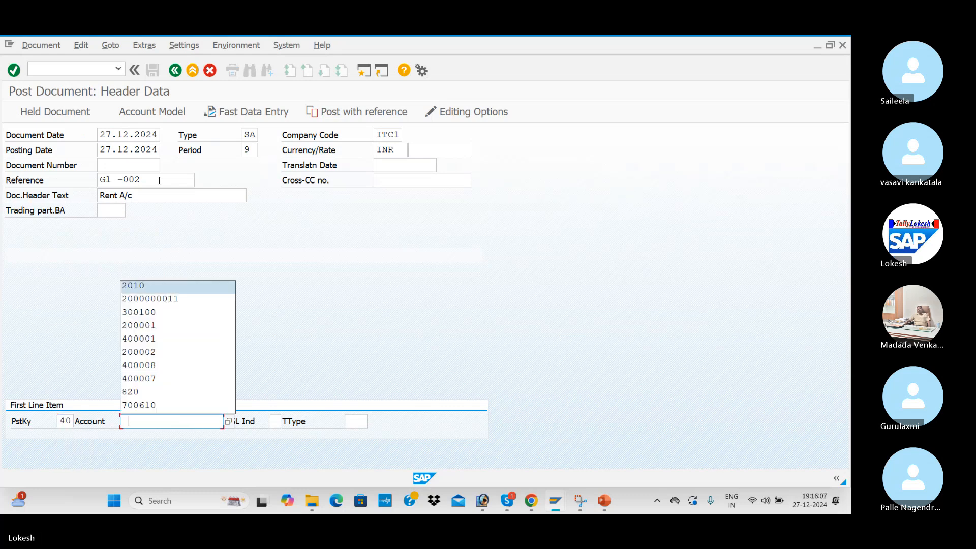
key(Up)
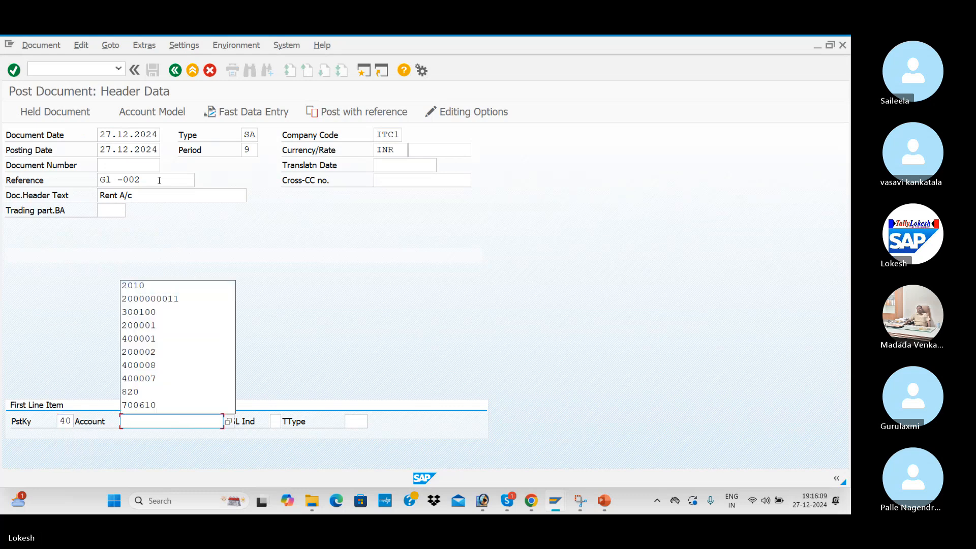
click(231, 429)
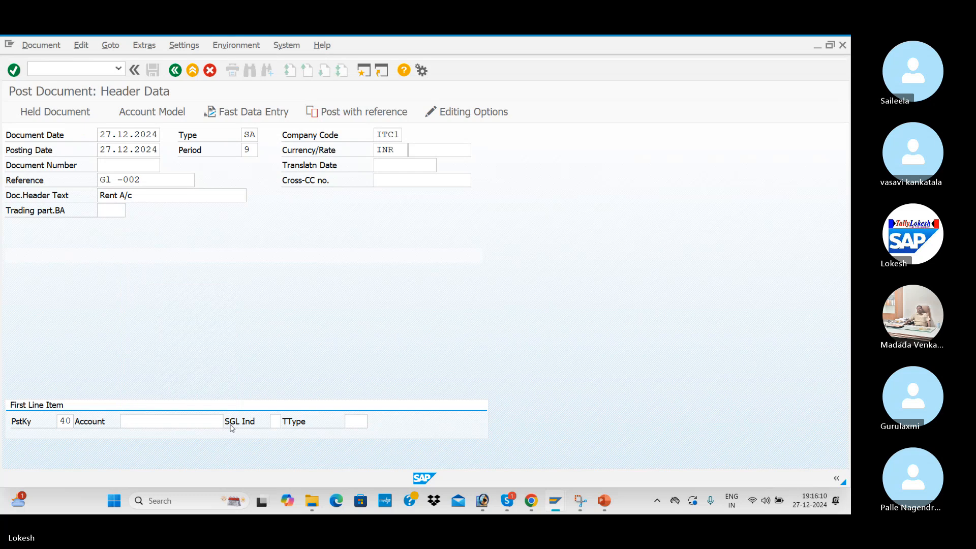
key(F4)
key(Return)
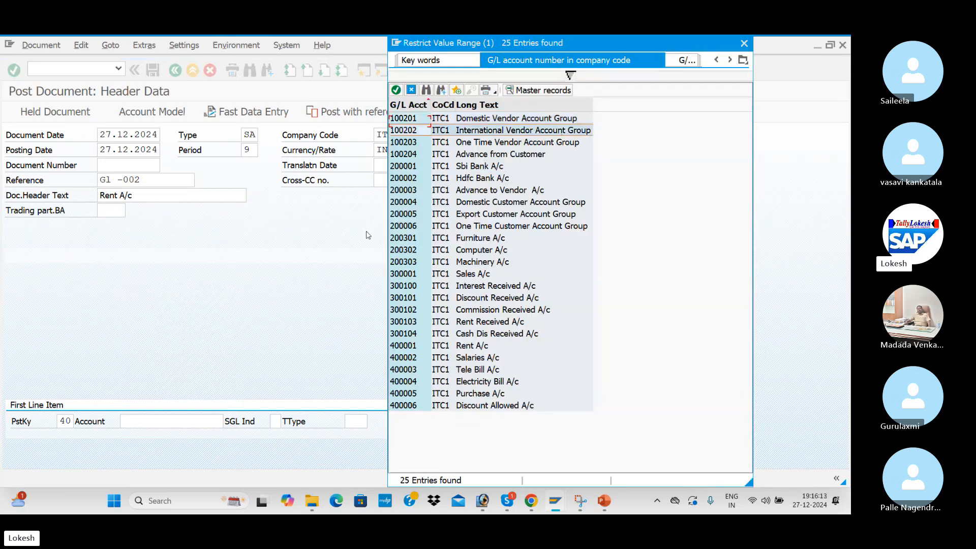
key(Down)
key(Down)
key(Down)
key(Down)
key(Down)
key(Down)
key(Down)
key(Down)
key(Down)
key(Down)
key(Down)
key(Down)
key(Down)
key(Down)
key(Down)
key(Down)
key(Down)
key(Down)
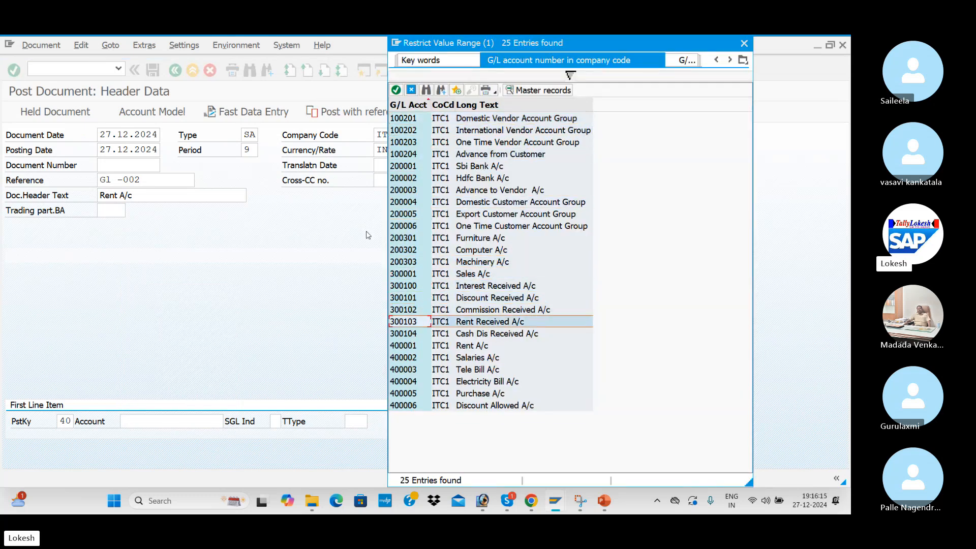
key(Return)
key(Return)
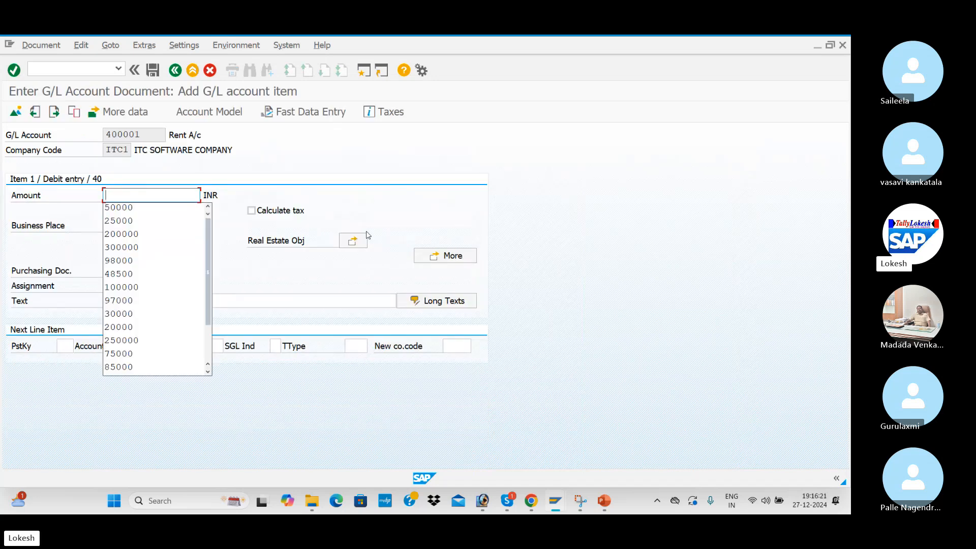
Enter an amount of 50000 INR and the text Rent A/c for the debit item, leaving its long text empty.
key(Down)
key(Return)
key(Tab)
key(Tab)
key(Tab)
key(Tab)
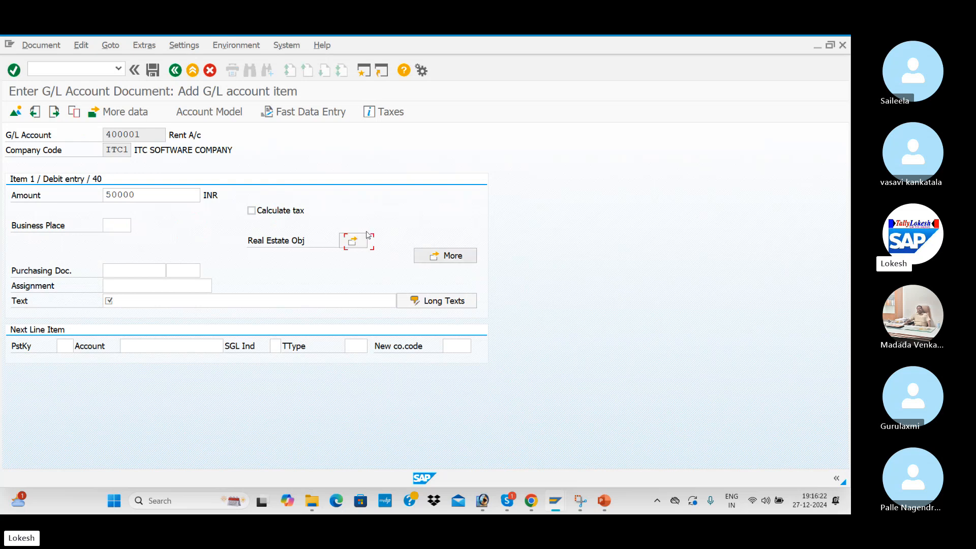
key(Tab)
key(Tab)
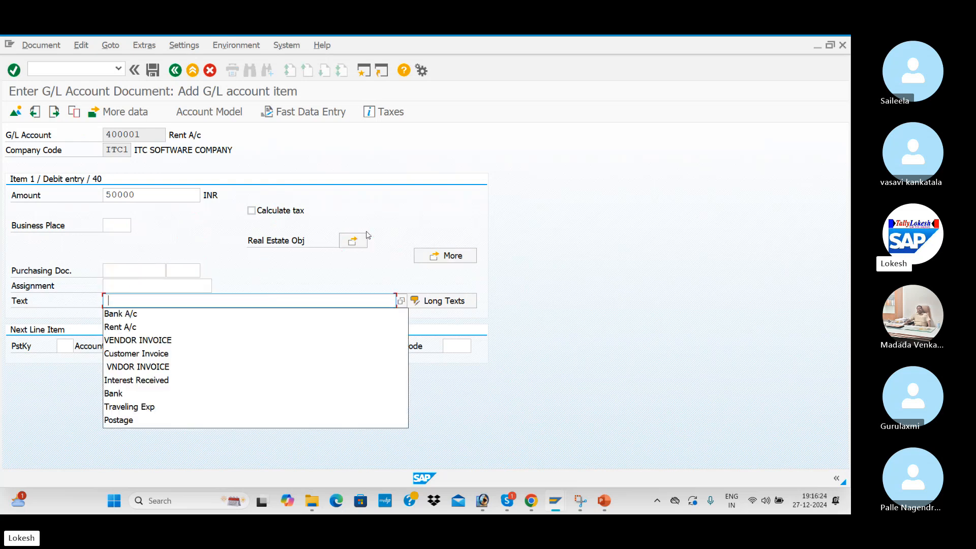
key(Down)
key(Down)
key(Return)
key(Tab)
key(Return)
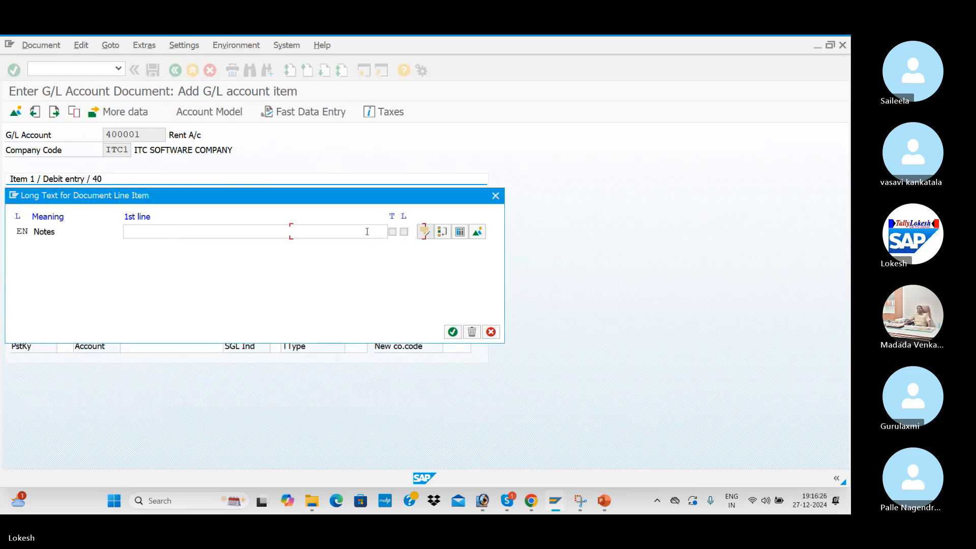
click(496, 196)
Set the next line item's posting key to 50.
key(Tab)
key(Tab)
key(Tab)
key(Tab)
key(Tab)
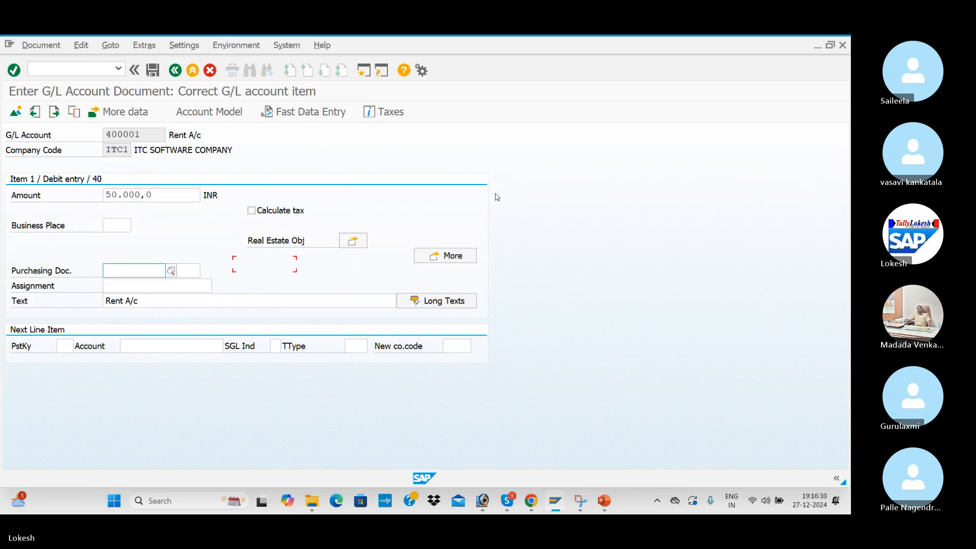
key(Tab)
key(Down)
key(Down)
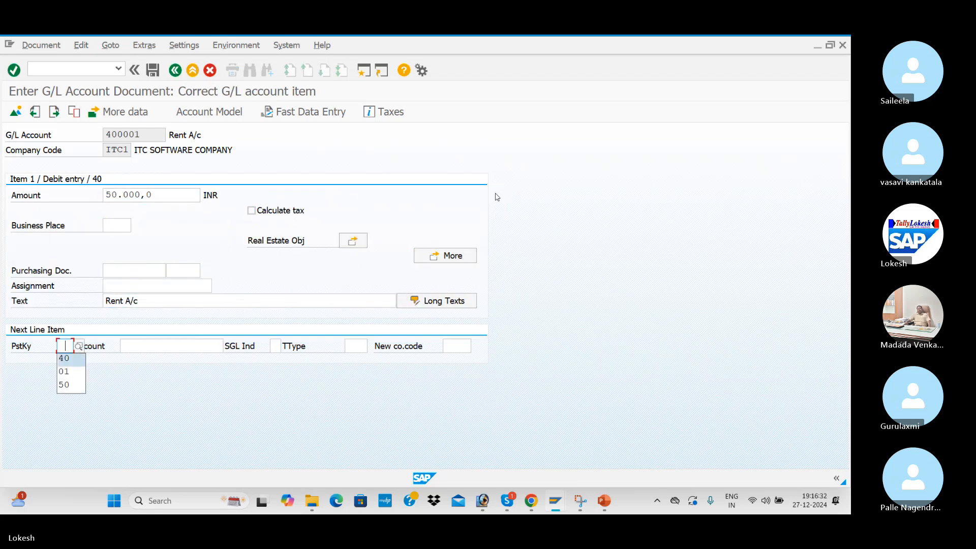
key(Down)
key(Down)
key(Return)
Look up G/L account 200001 Sbi Bank A/c for the credit item and proceed to its detail screen.
key(Tab)
key(Down)
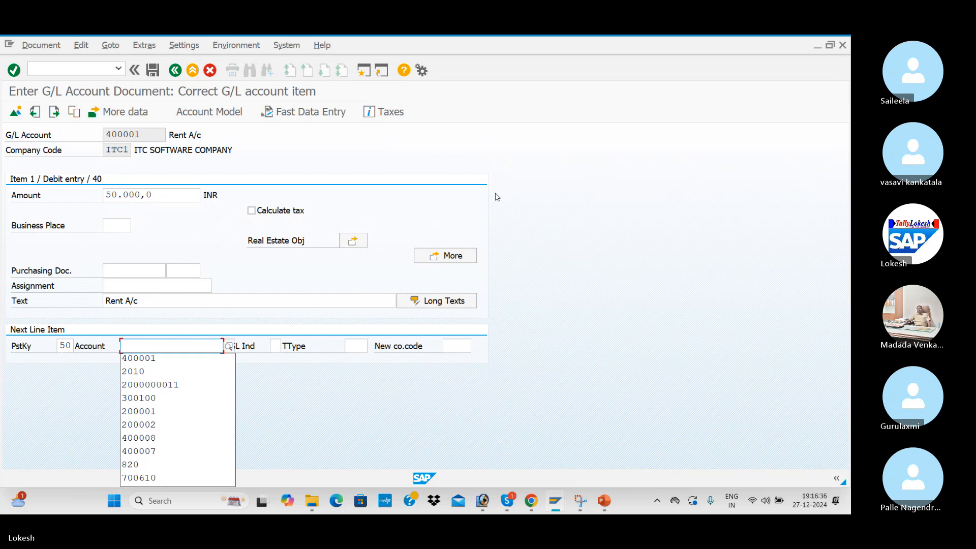
click(229, 346)
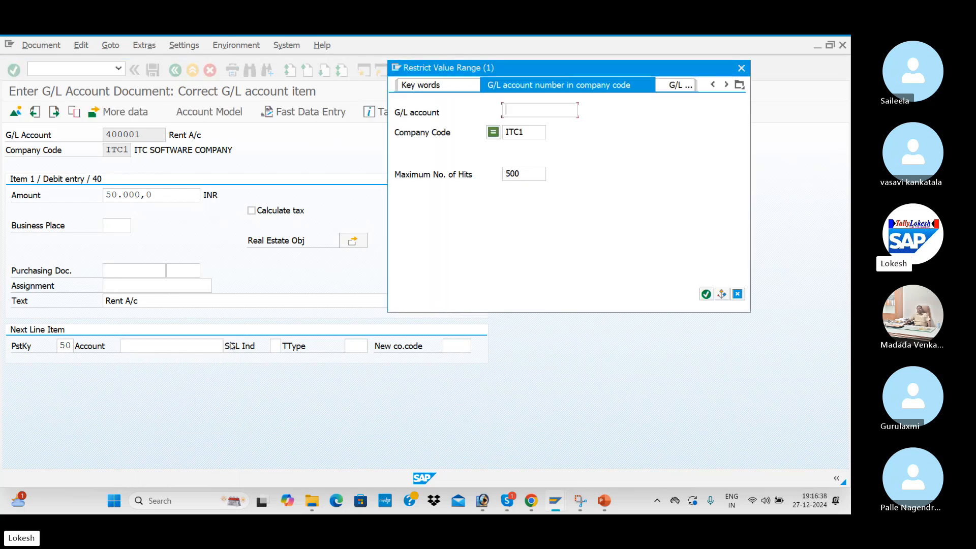
key(Return)
key(Down)
key(Down)
key(Down)
key(Down)
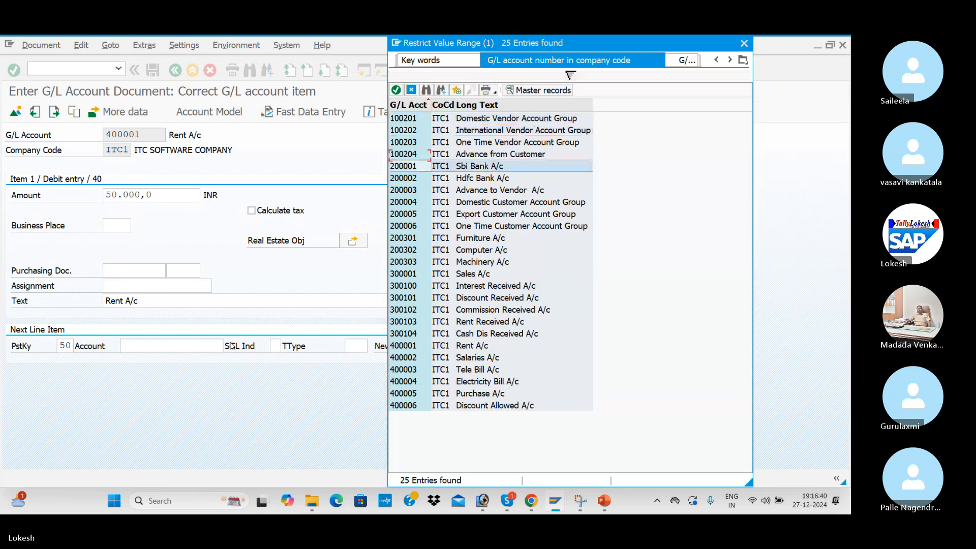
key(Down)
key(Down)
key(Down)
key(Up)
key(Up)
key(Up)
key(Return)
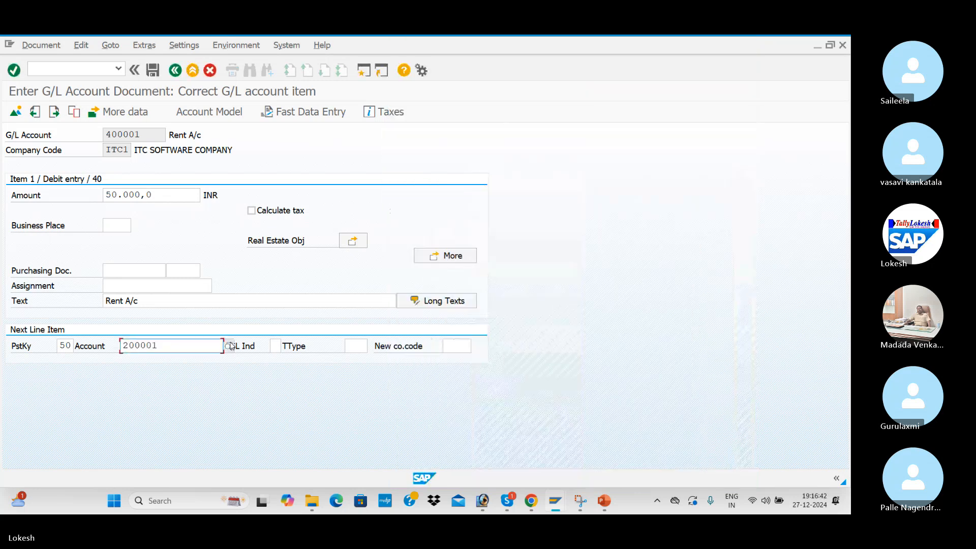
key(Return)
Enter an amount of 50000 INR and the text Bank A/c for the credit item, leaving its long text empty.
text(50000)
key(Tab)
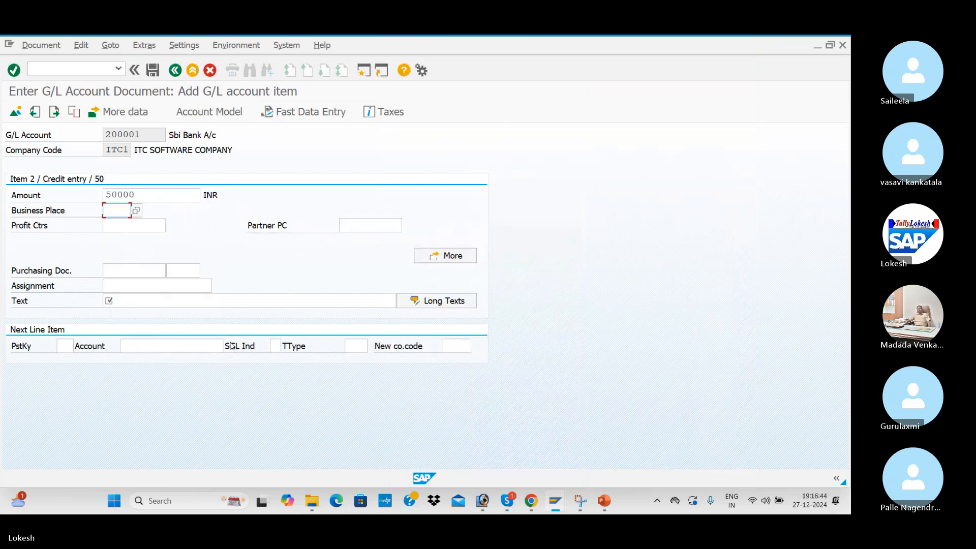
click(140, 300)
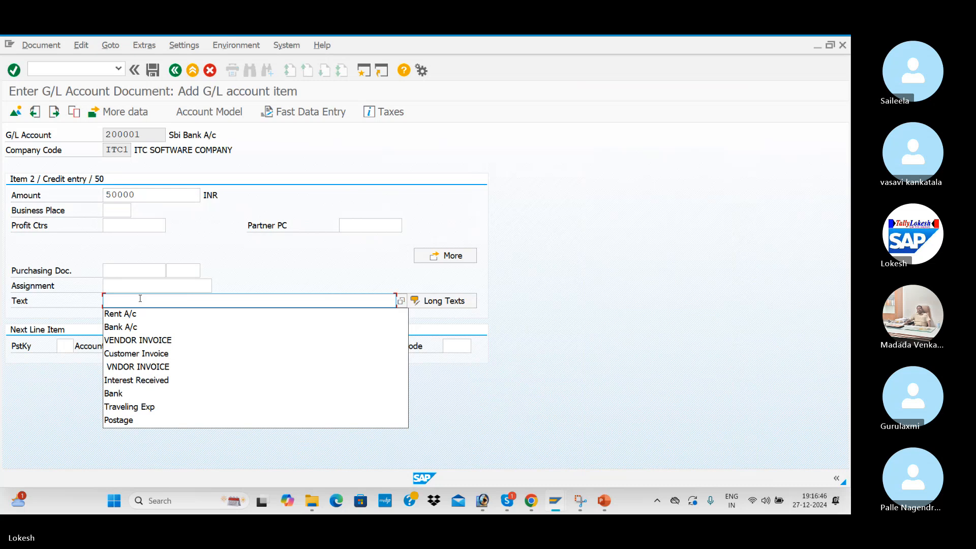
key(Down)
key(Down)
key(Return)
key(Tab)
key(Return)
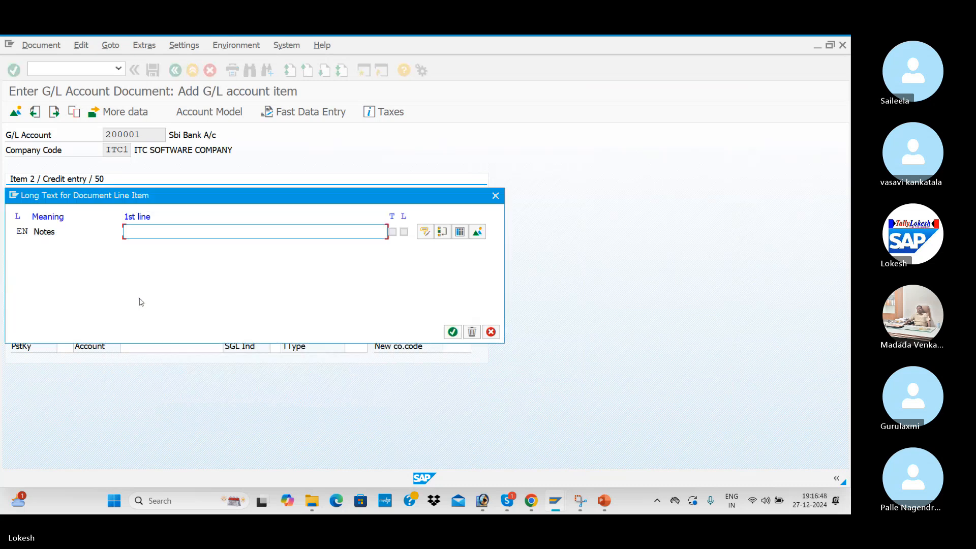
click(498, 198)
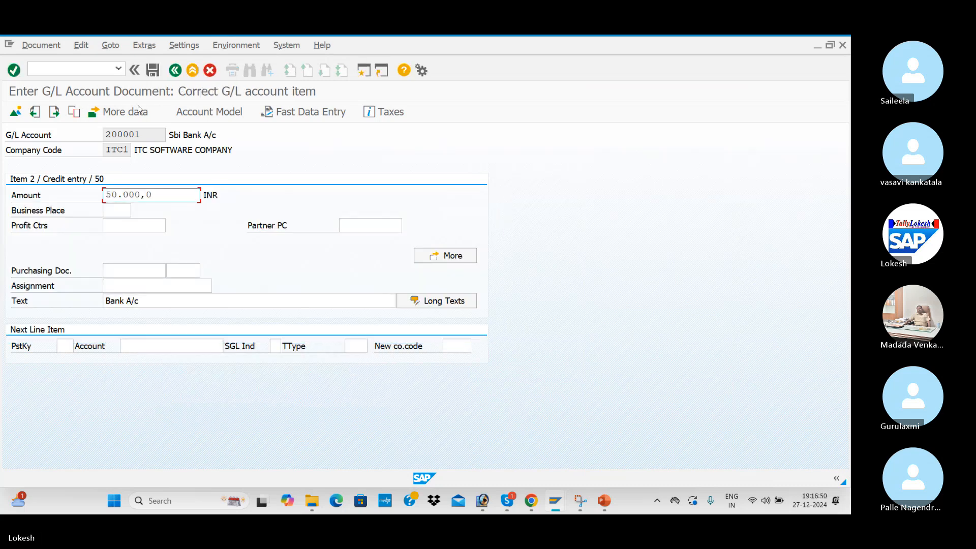
Hold the document under the temporary document number 123.
click(58, 46)
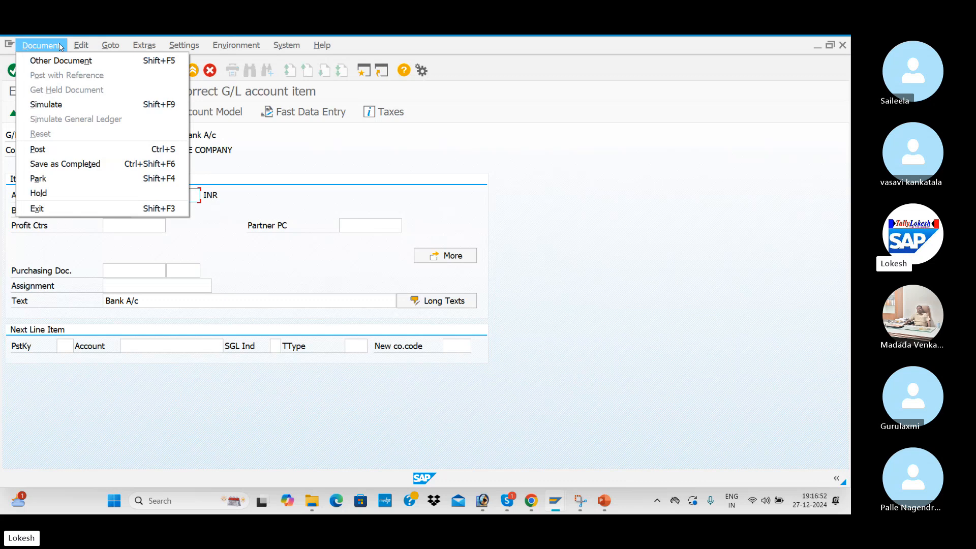
click(54, 193)
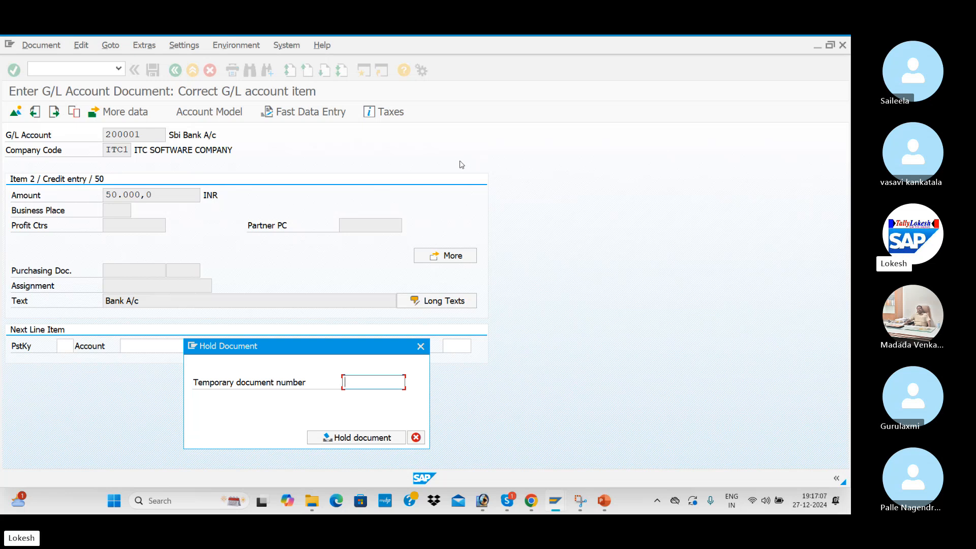
text(123)
key(Return)
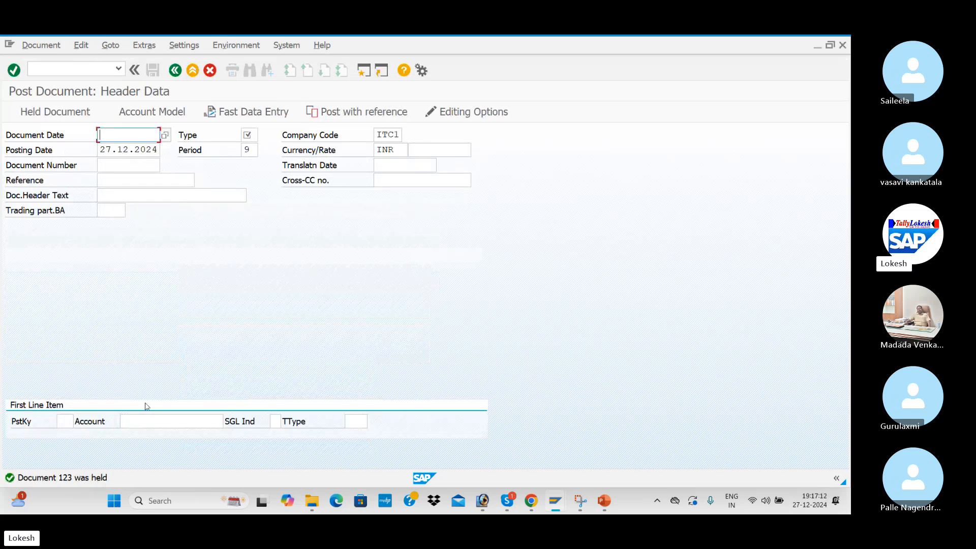
Switch to the HOLD DOCUMENT presentation in PowerPoint and check the transaction codes listed for hold documents.
key(alt+Tab)
key(alt+Tab)
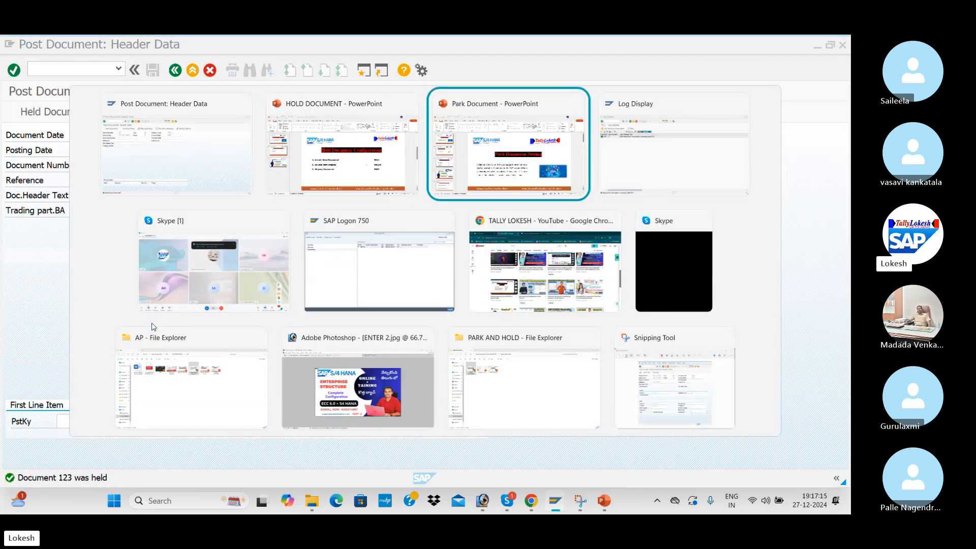
key(alt+Tab)
key(alt+Tab)
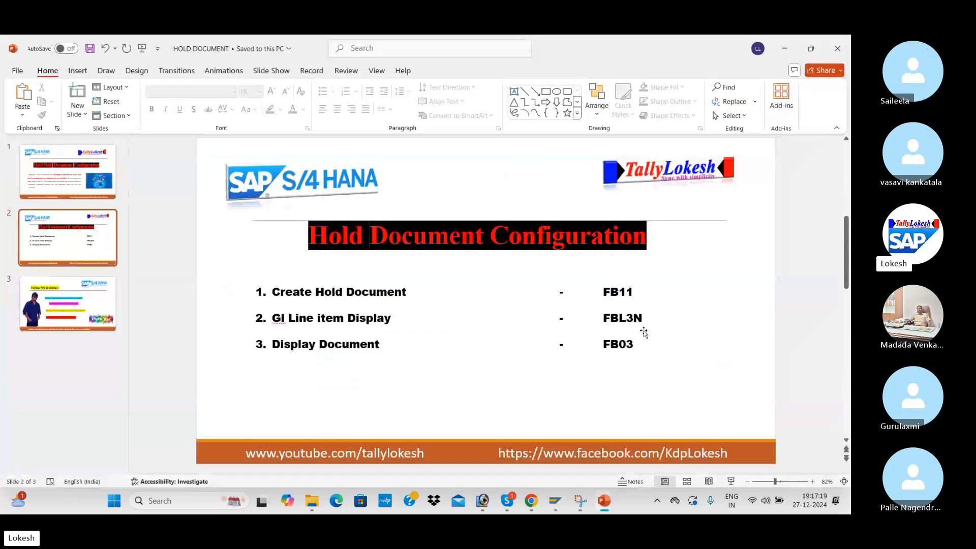
Switch back to SAP and open the G/L account line item display with transaction FBL3N.
key(alt+Tab)
key(alt+Tab)
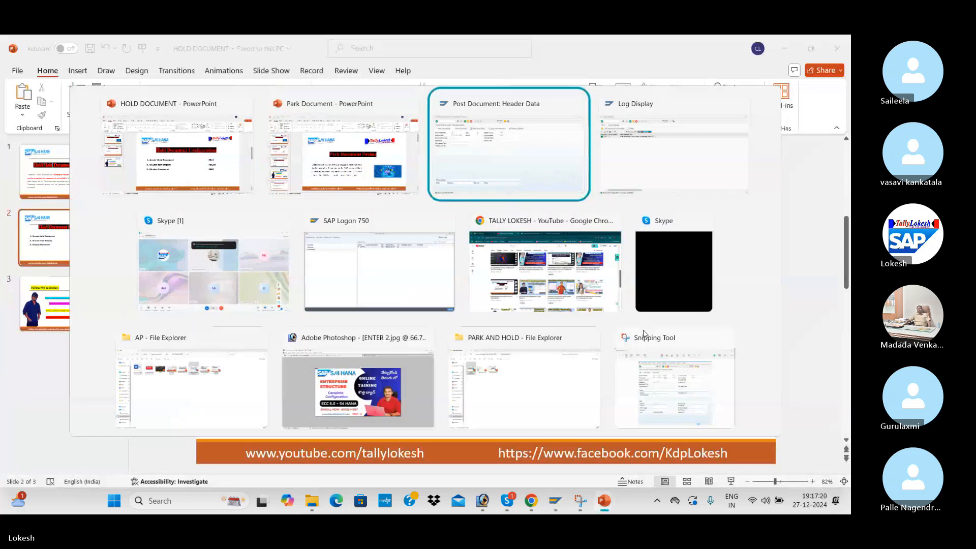
click(57, 76)
text(/)
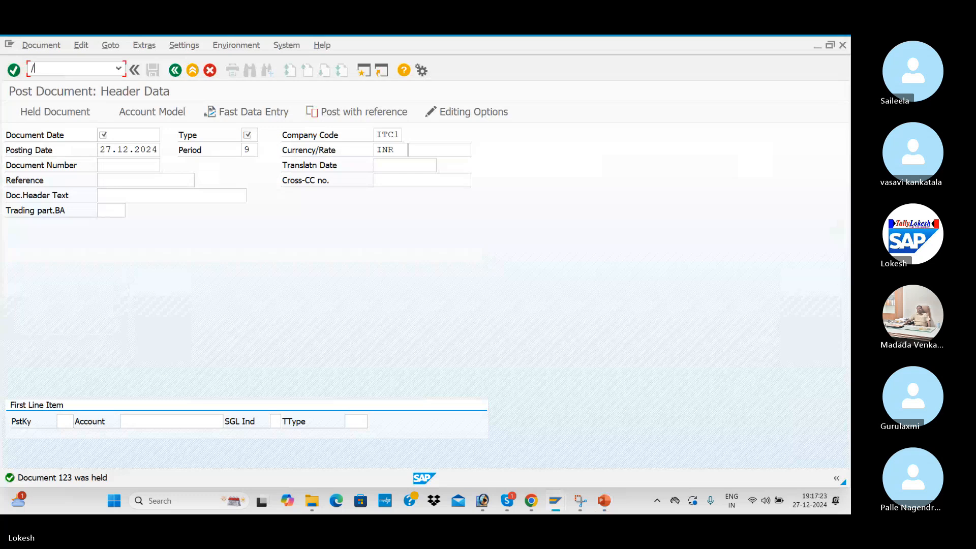
text(NFBL5N)
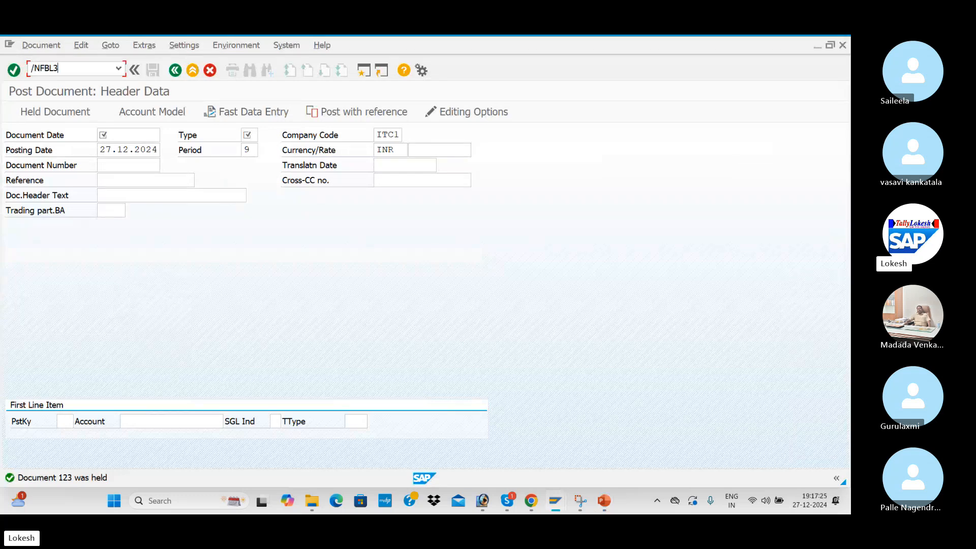
key(Return)
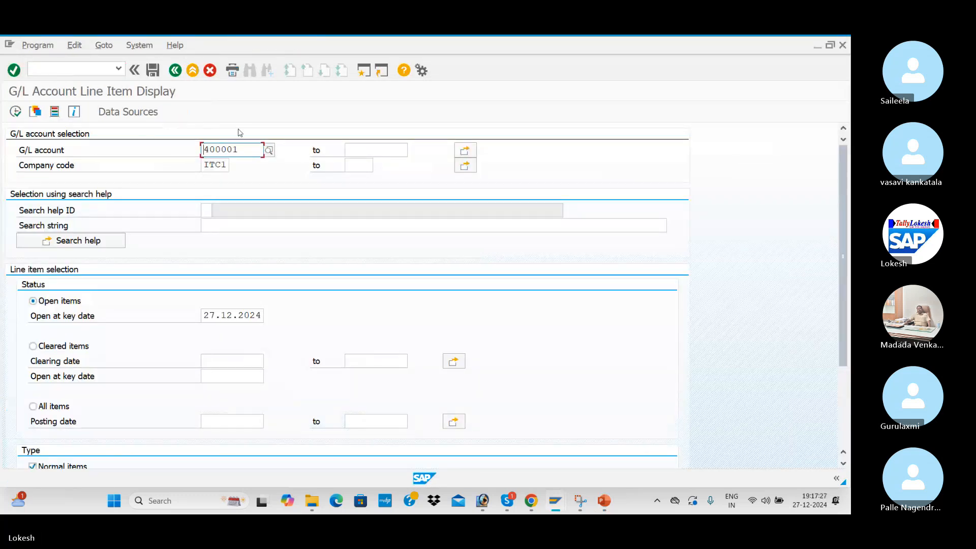
Exclude parked items and display the open line items of G/L account 400001 in company code ITC1.
scroll(183, 290, down, 3)
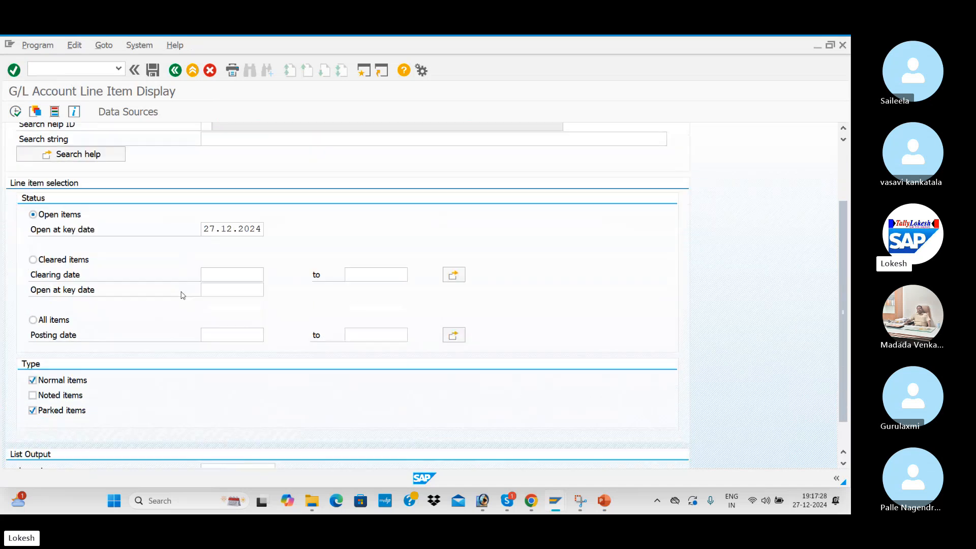
scroll(183, 294, up, 2)
scroll(182, 292, up, 2)
scroll(178, 298, down, 4)
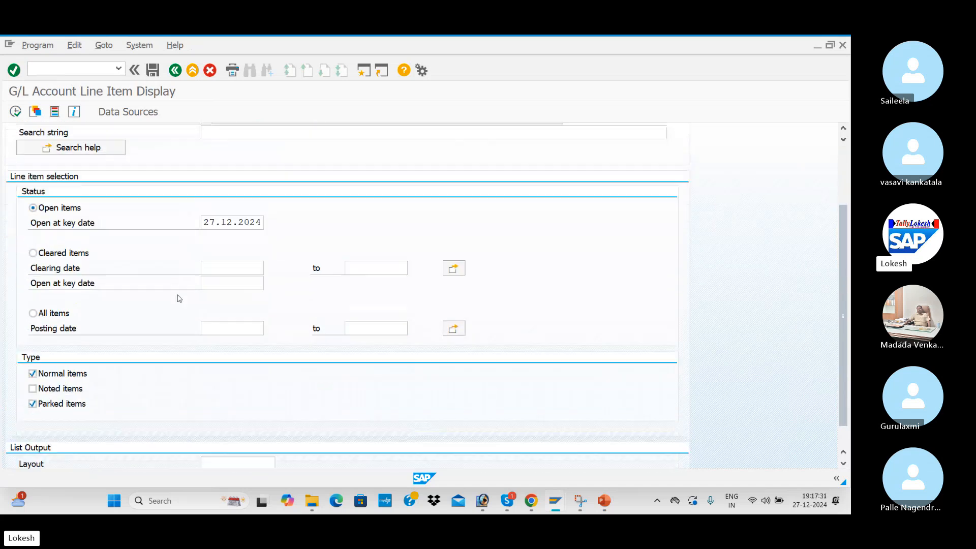
scroll(140, 310, up, 4)
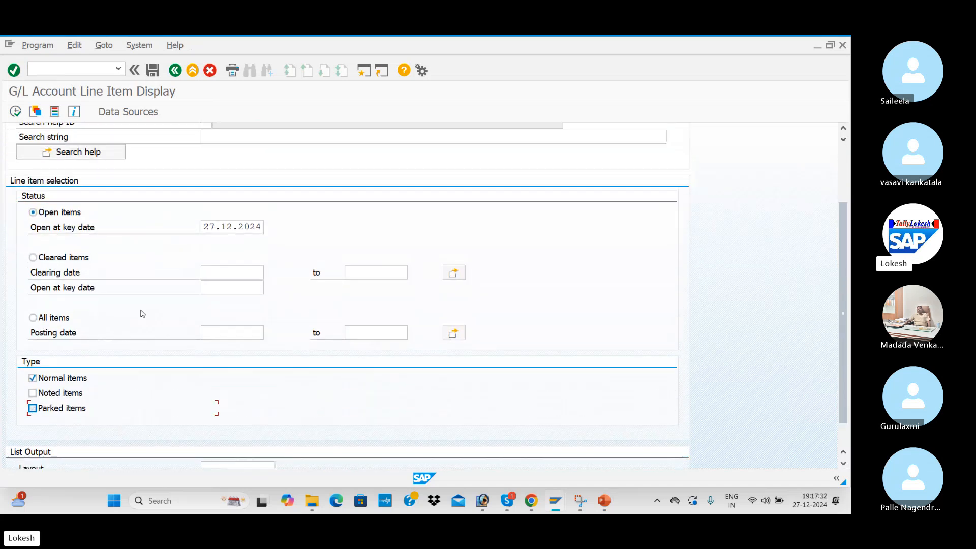
click(15, 111)
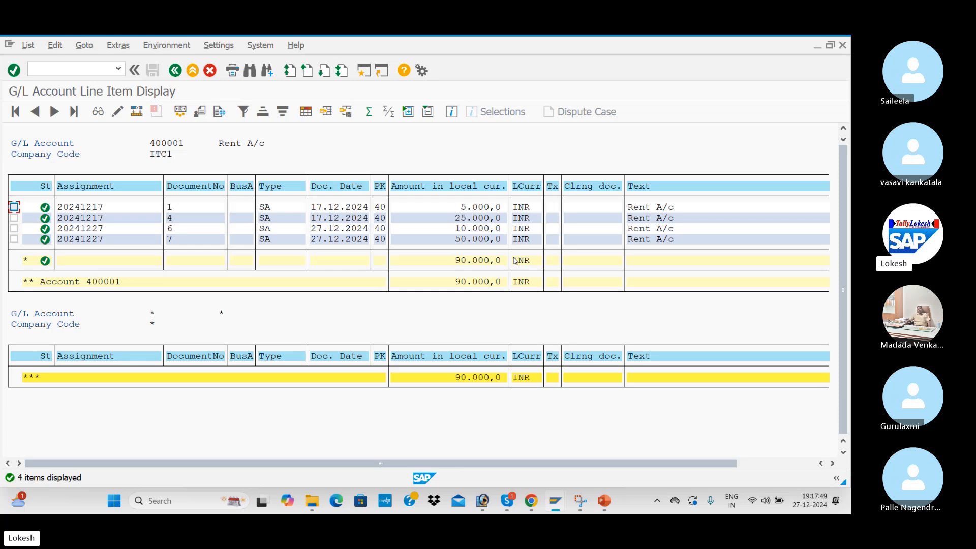
Leave the line item list, check the hold document transaction code in the PowerPoint presentation, and return to SAP.
click(174, 71)
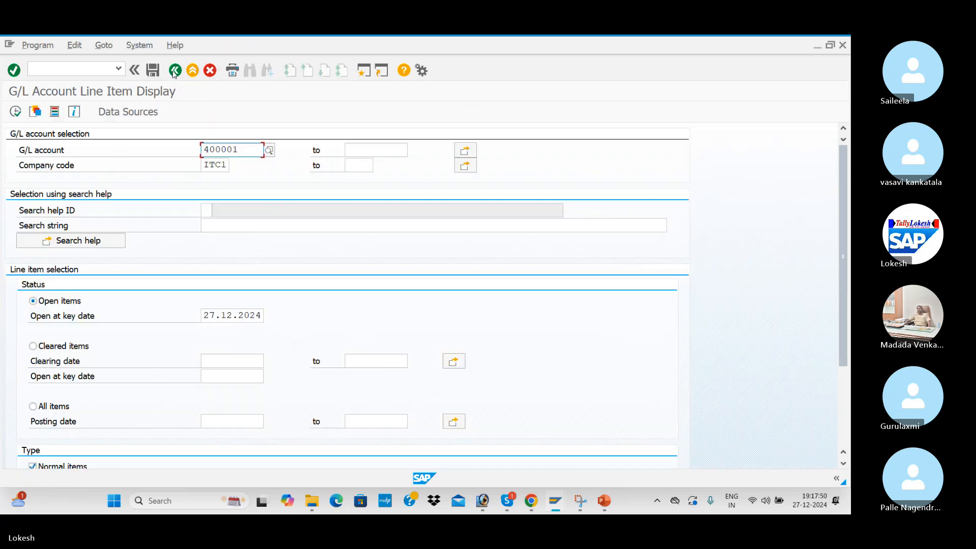
click(106, 63)
key(alt+Tab)
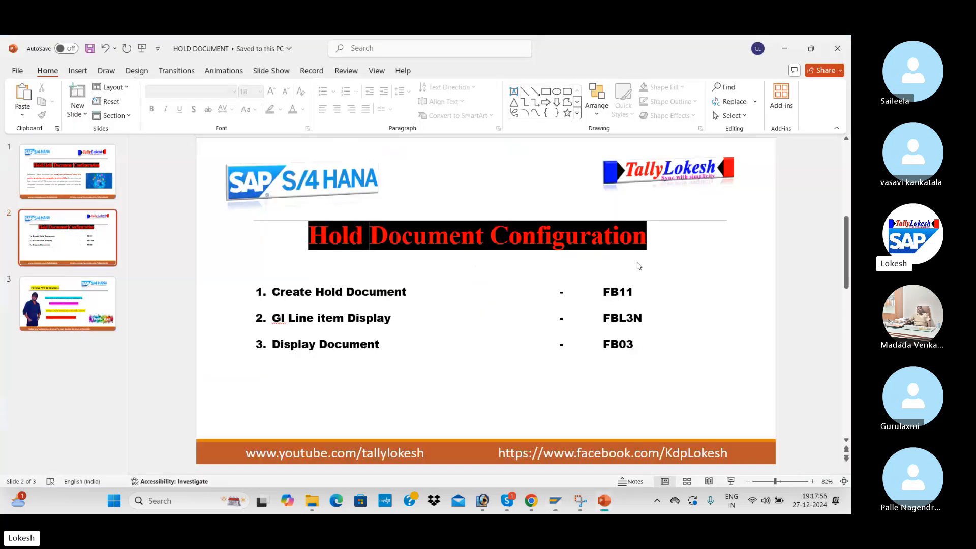
key(alt+Tab)
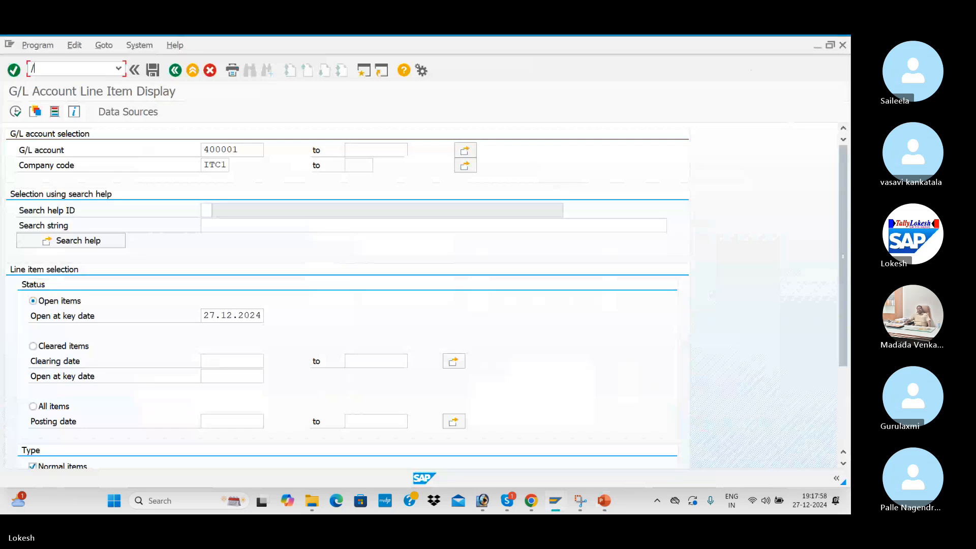
Start transaction FB11 and open the held document with temporary number 123.
text(NFB11)
key(Return)
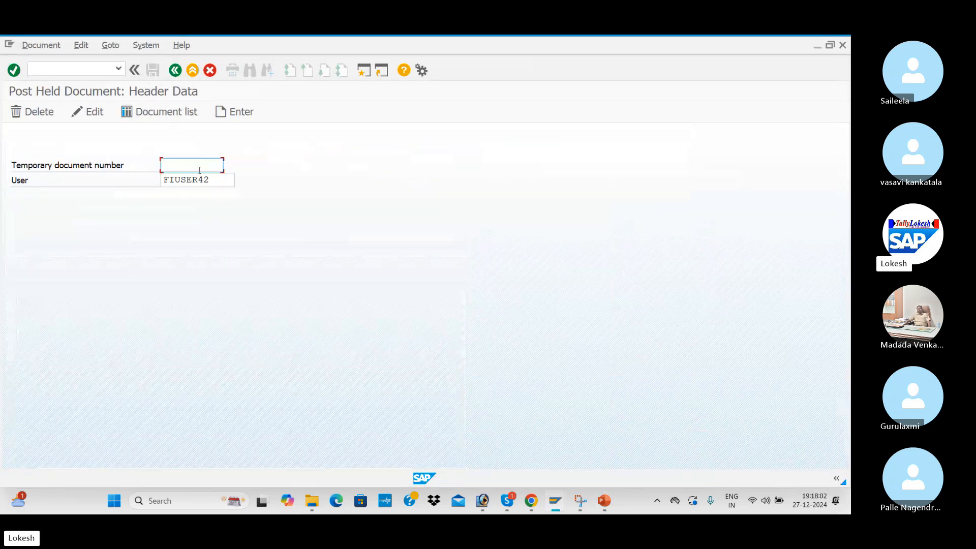
text(123)
key(Return)
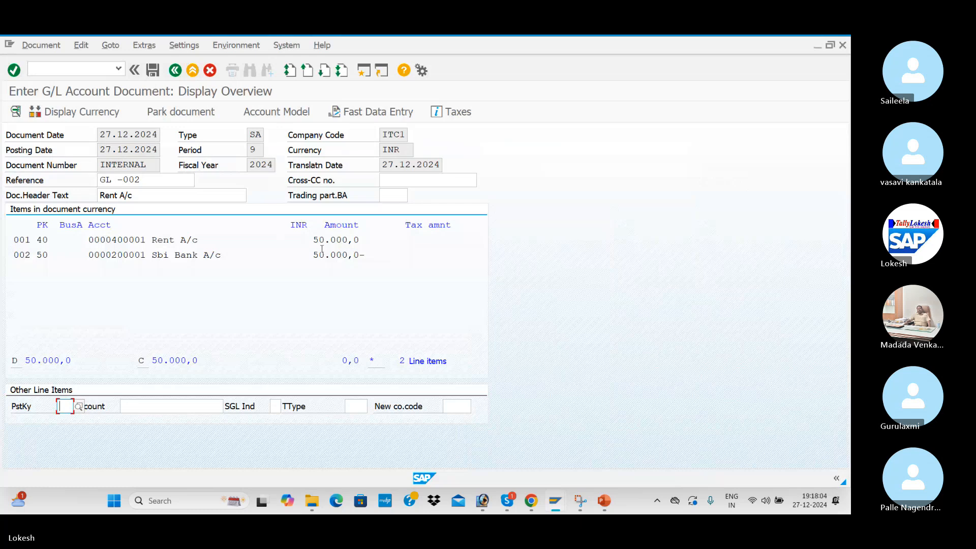
Set the amount of the Rent A/c debit item to 100000 INR.
double_click(342, 239)
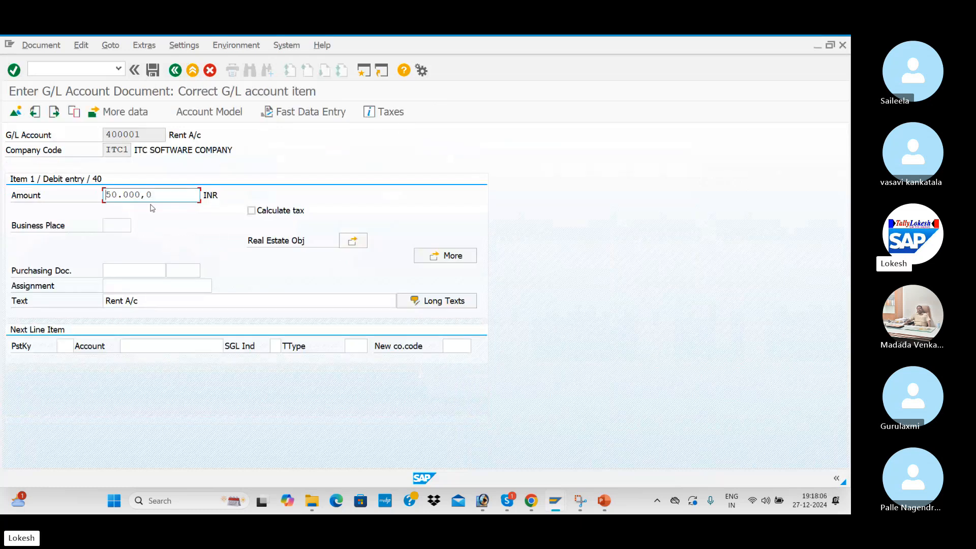
drag(151, 194, 105, 193)
key(BackSpace)
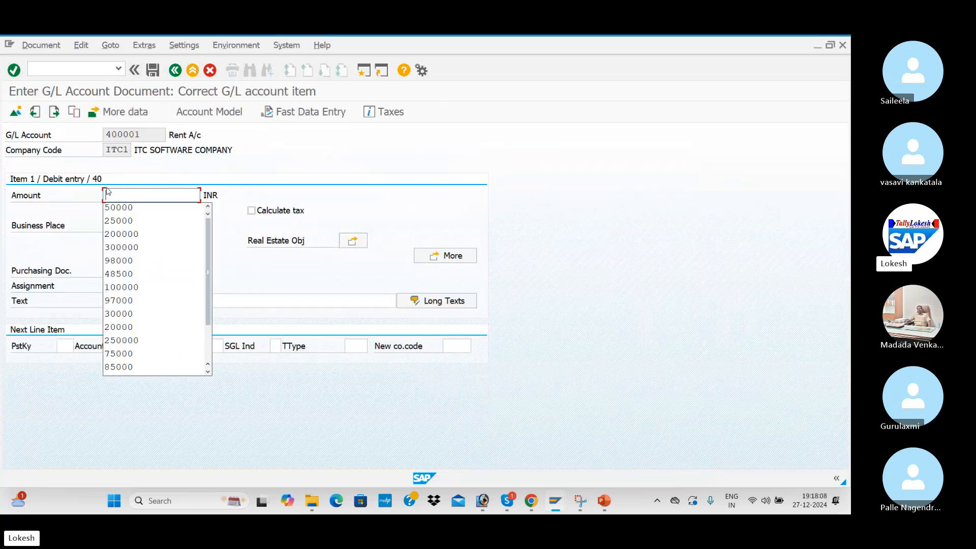
key(Down)
key(Down)
key(Down)
key(Down)
key(Down)
key(Down)
key(Down)
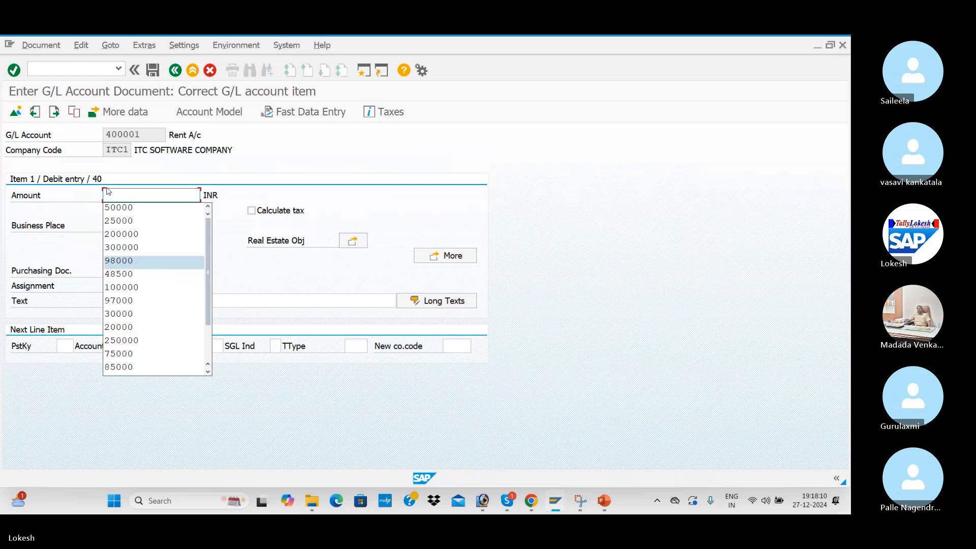
key(Return)
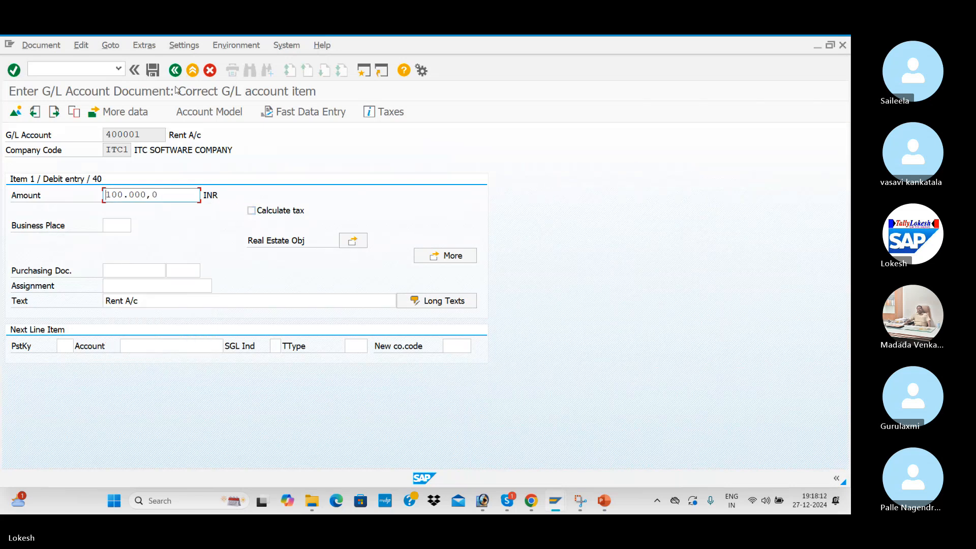
Return to the document overview and set the Sbi Bank A/c credit item's amount to 100000 INR.
click(175, 71)
double_click(193, 255)
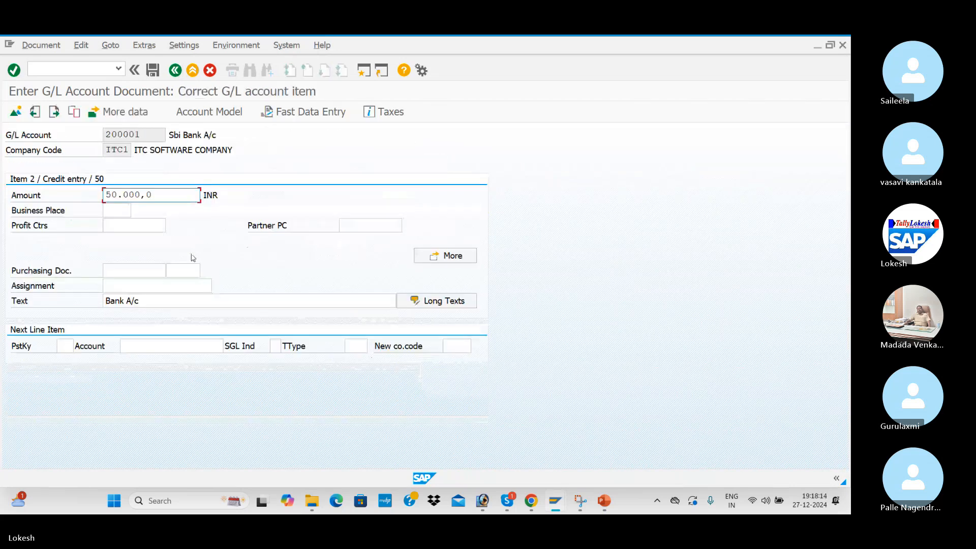
key(BackSpace)
key(BackSpace)
key(BackSpace)
key(BackSpace)
key(BackSpace)
key(BackSpace)
key(BackSpace)
key(Down)
key(Tab)
key(Return)
Post the corrected held document, then check the hold document presentation in PowerPoint and return to SAP.
click(38, 46)
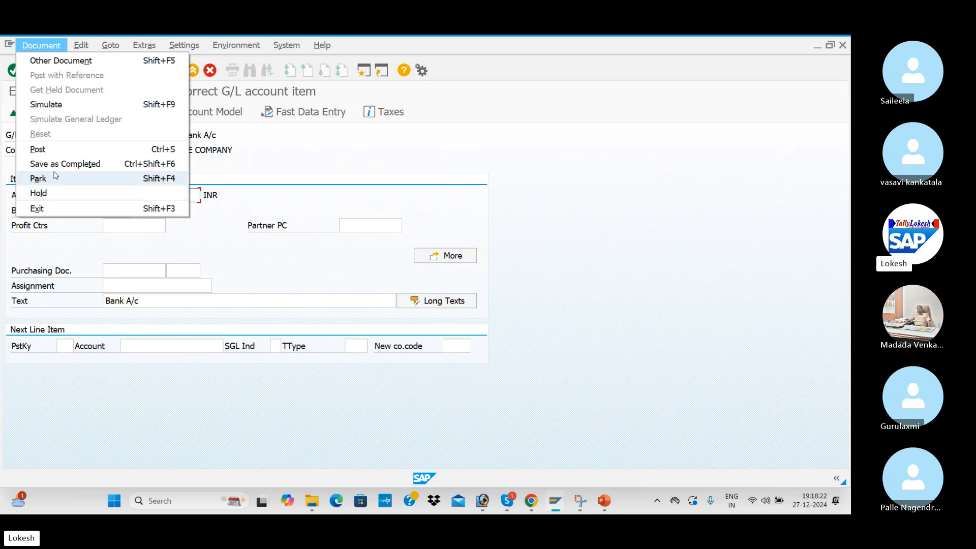
click(37, 149)
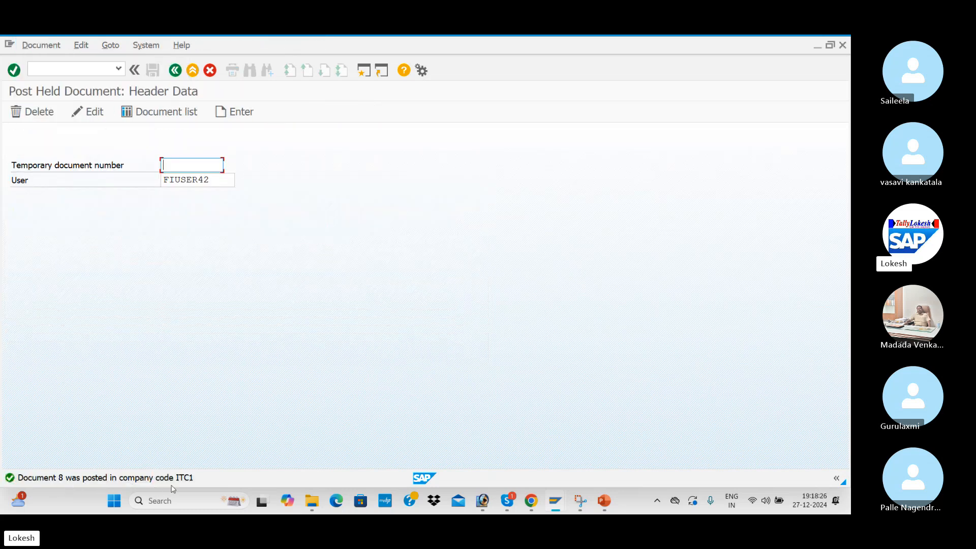
key(alt+Tab)
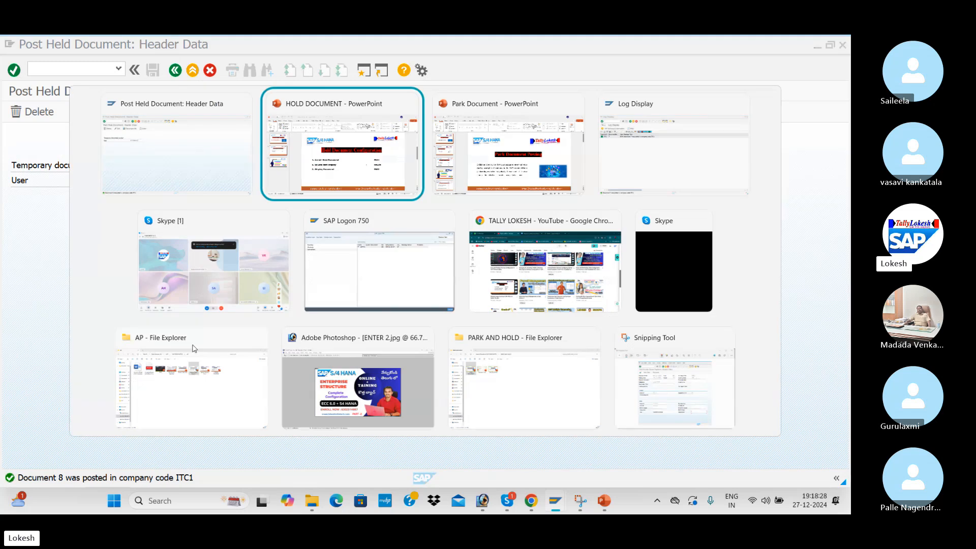
key(alt+Tab)
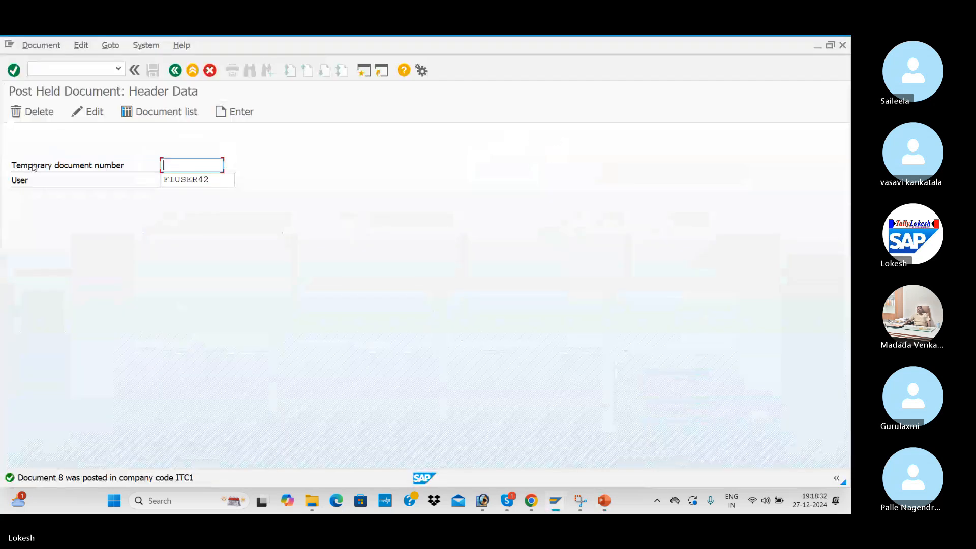
Run FBL3N for G/L account 400001 in company code ITC1 and examine the newly posted rent item's amount and document number.
click(71, 66)
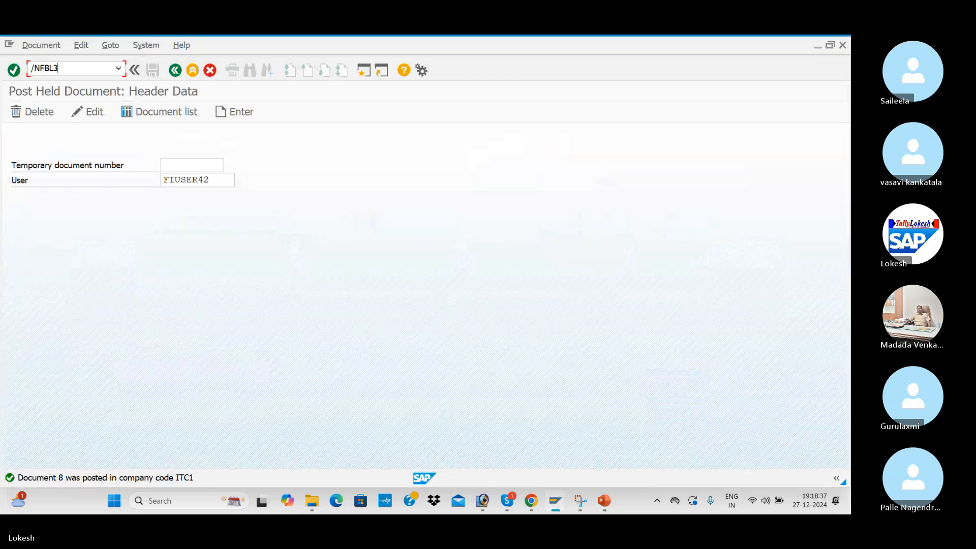
key(Return)
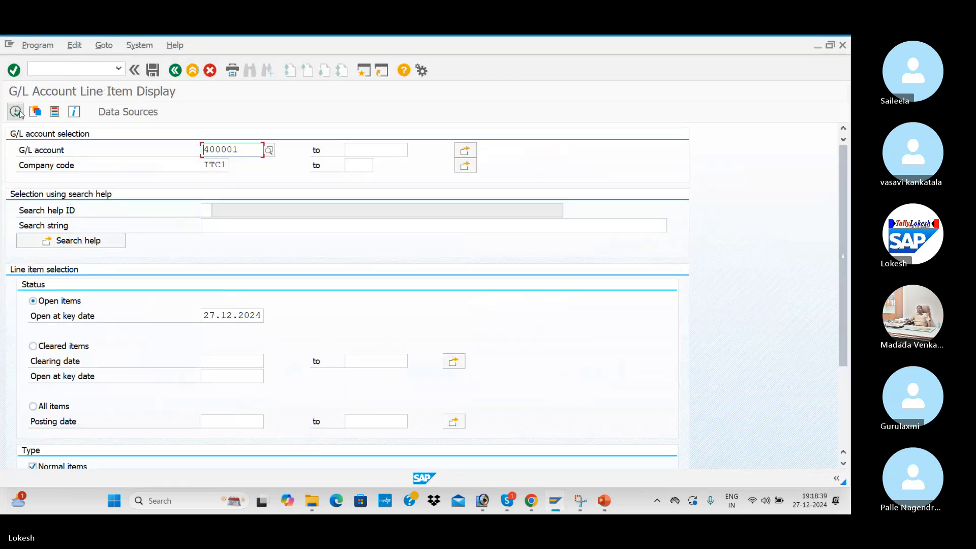
click(15, 111)
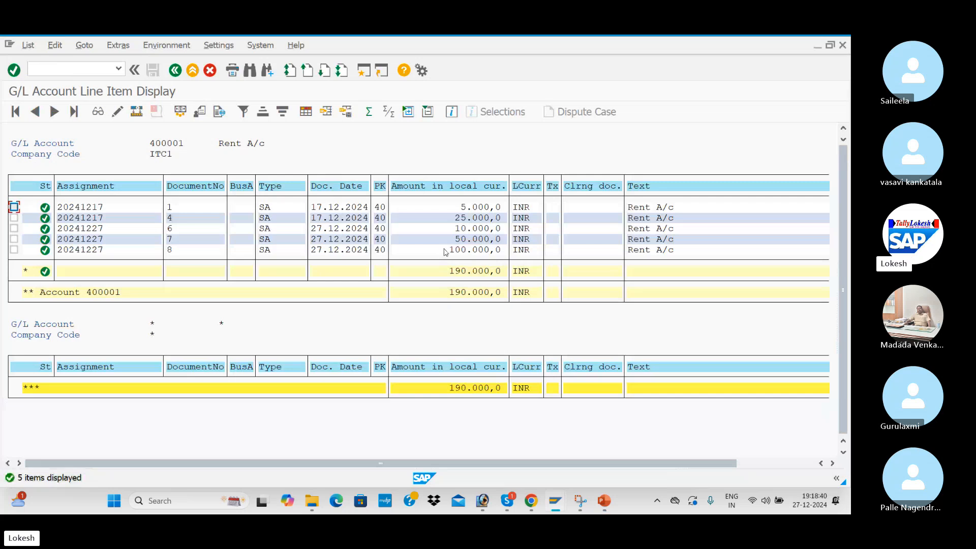
click(451, 251)
click(462, 244)
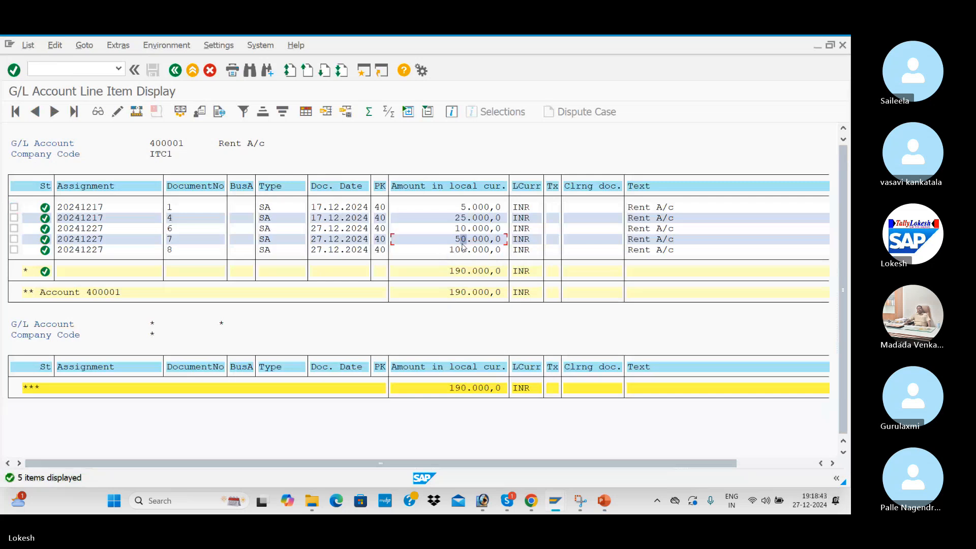
click(463, 247)
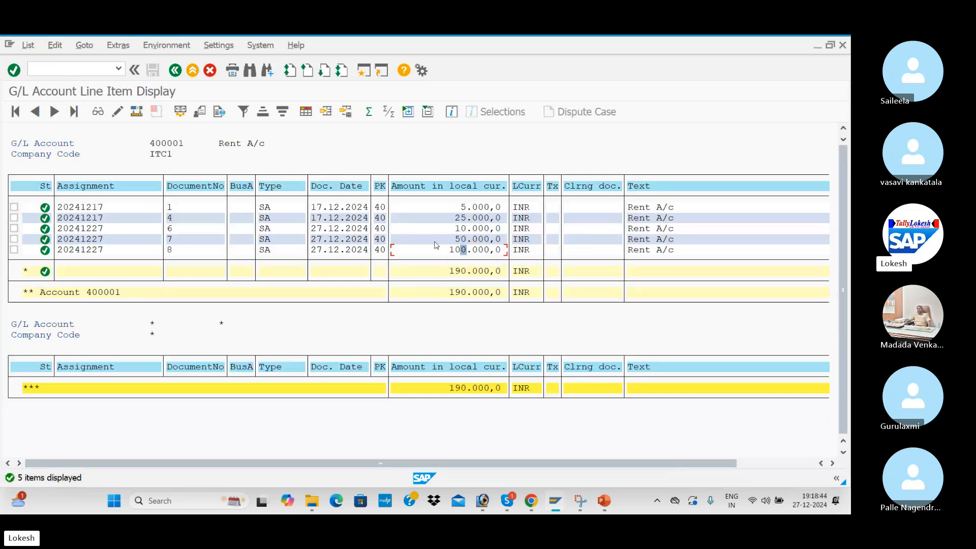
click(173, 252)
Check the Display Document transaction code in the HOLD DOCUMENT presentation in PowerPoint and switch back to SAP.
key(alt+Tab)
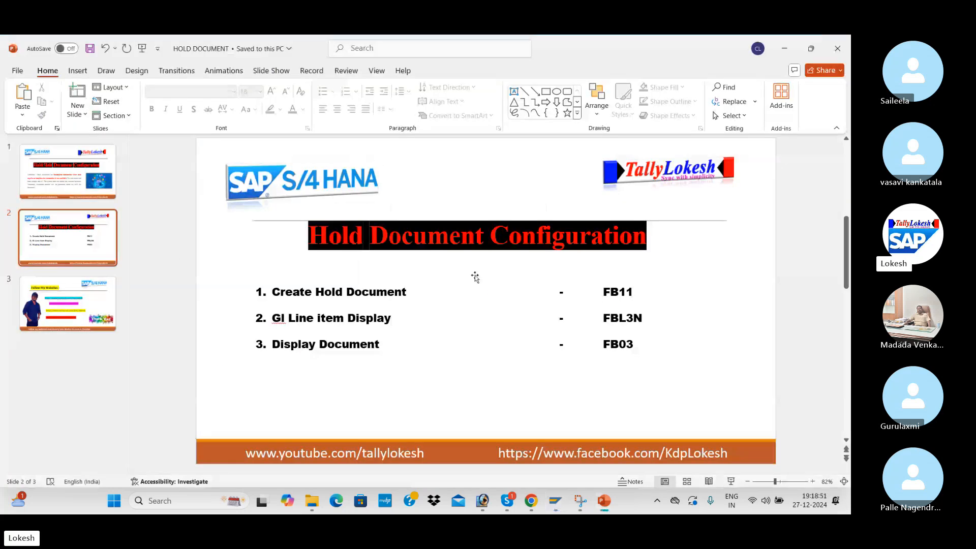
click(611, 344)
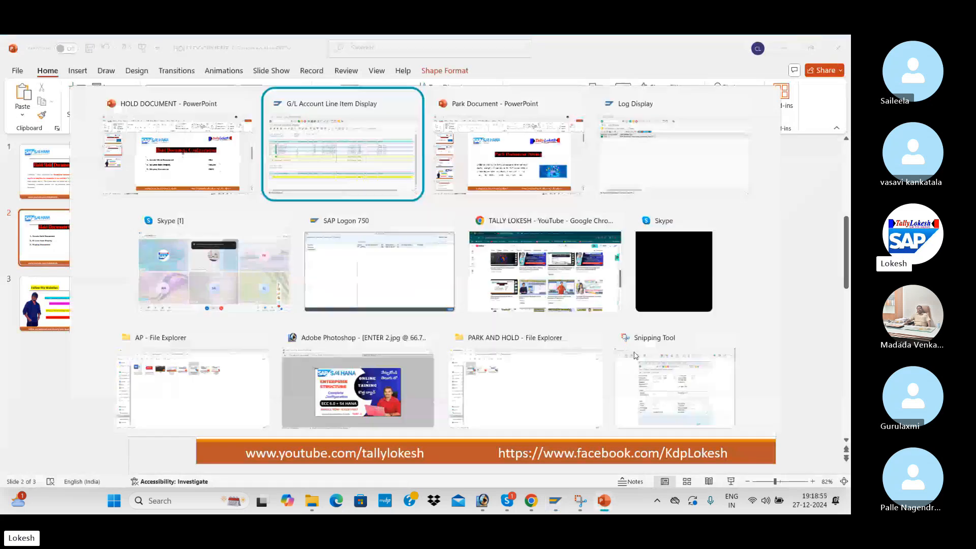
key(alt+Tab)
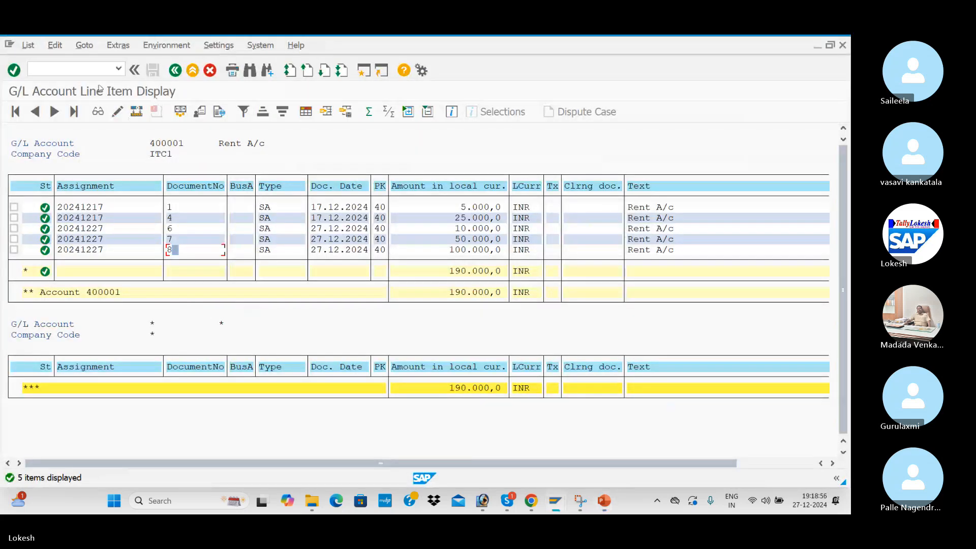
Open the document display with transaction FB03 and run the document list for company code ITC1 and ledger 0L.
click(89, 71)
text(/NFB03)
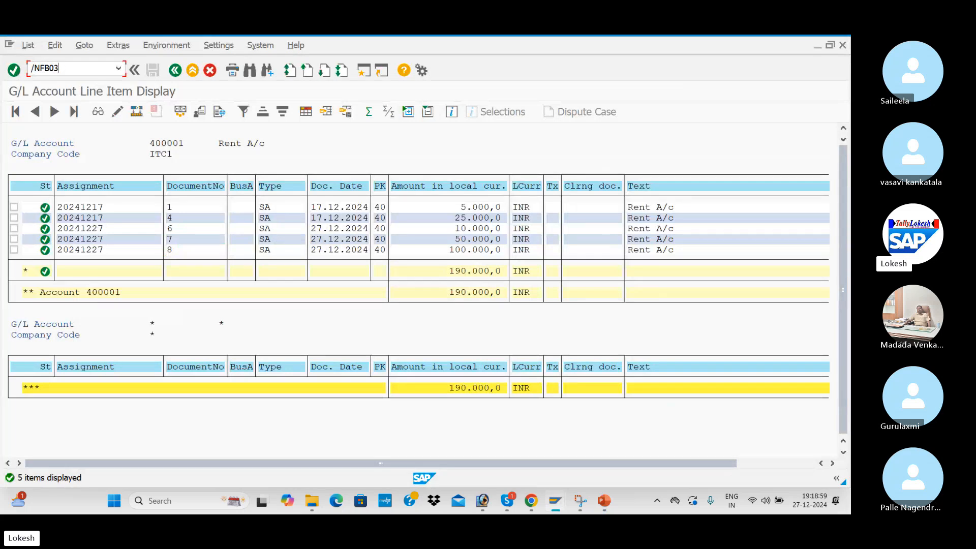
key(Return)
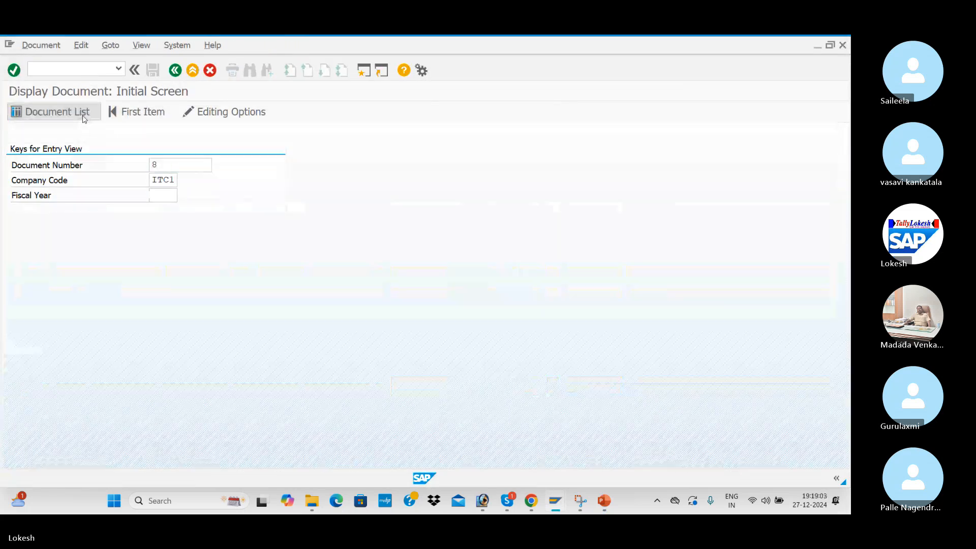
click(51, 111)
click(19, 112)
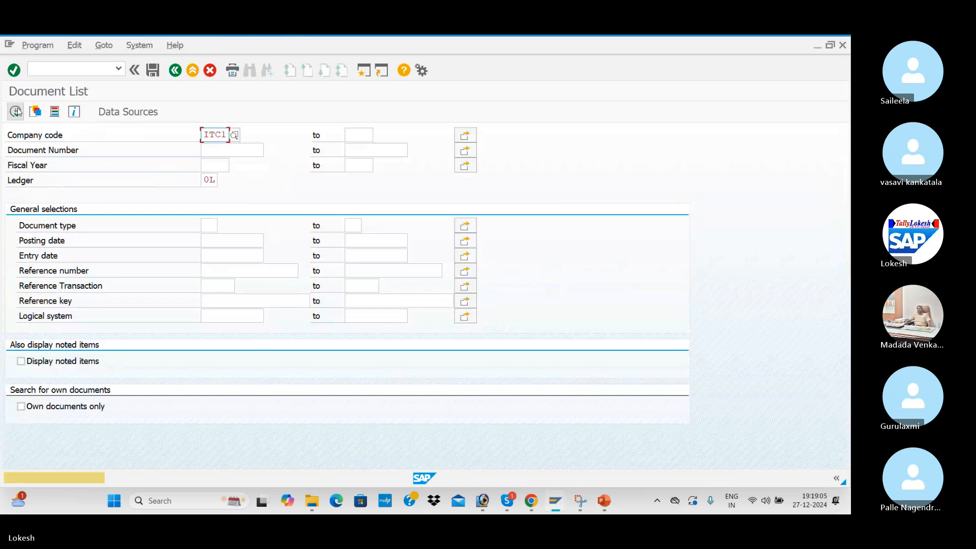
Run the document list for company code ITC1 and examine the numbers and types of the documents dated 27.12.2024.
click(18, 112)
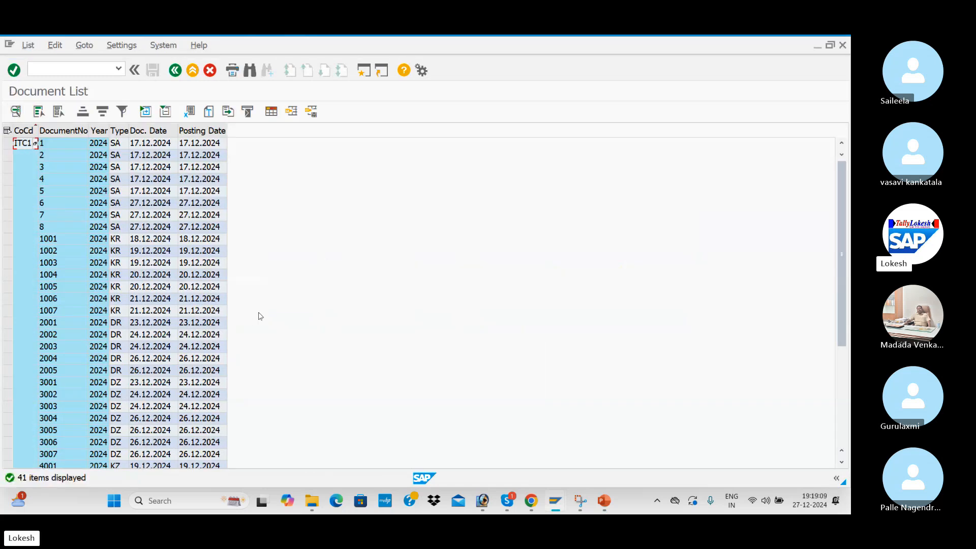
scroll(257, 316, down, 5)
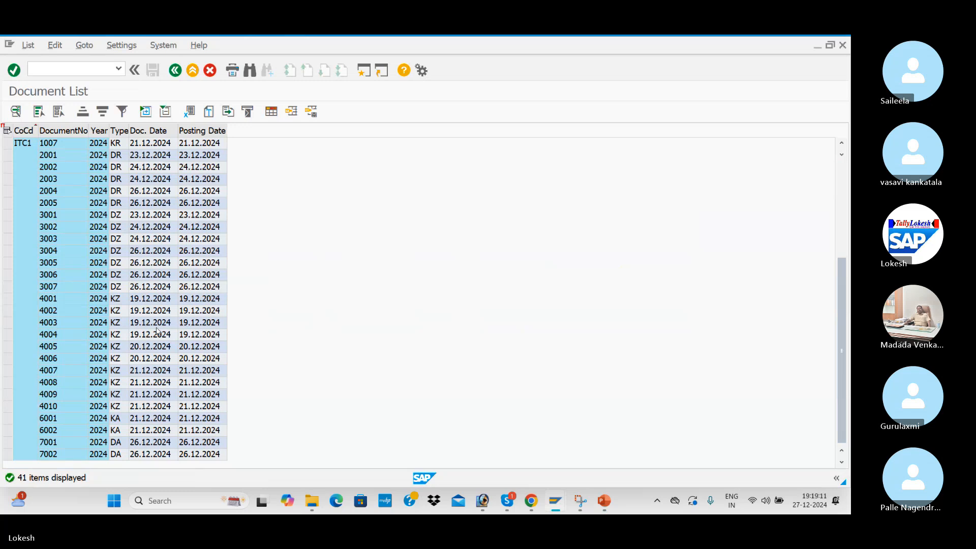
scroll(143, 349, up, 5)
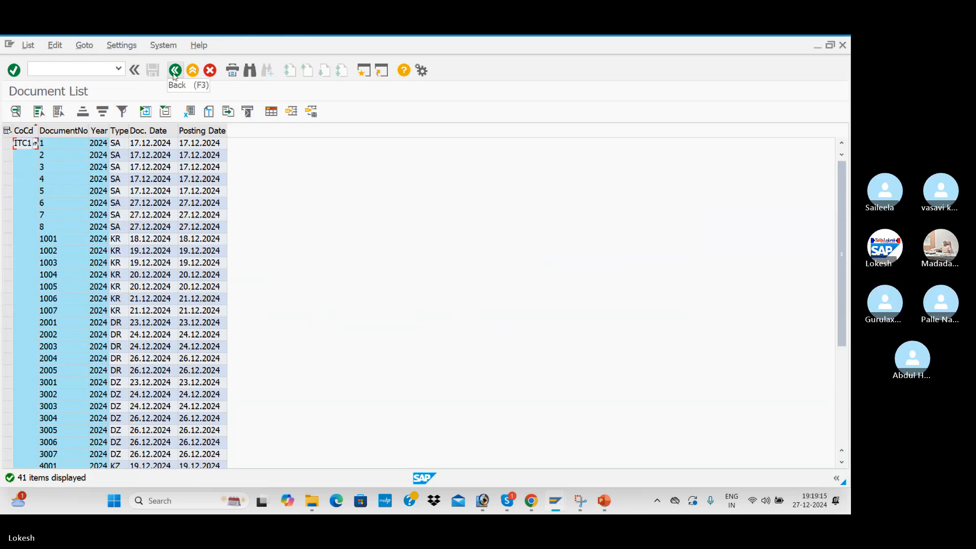
scroll(155, 270, down, 1)
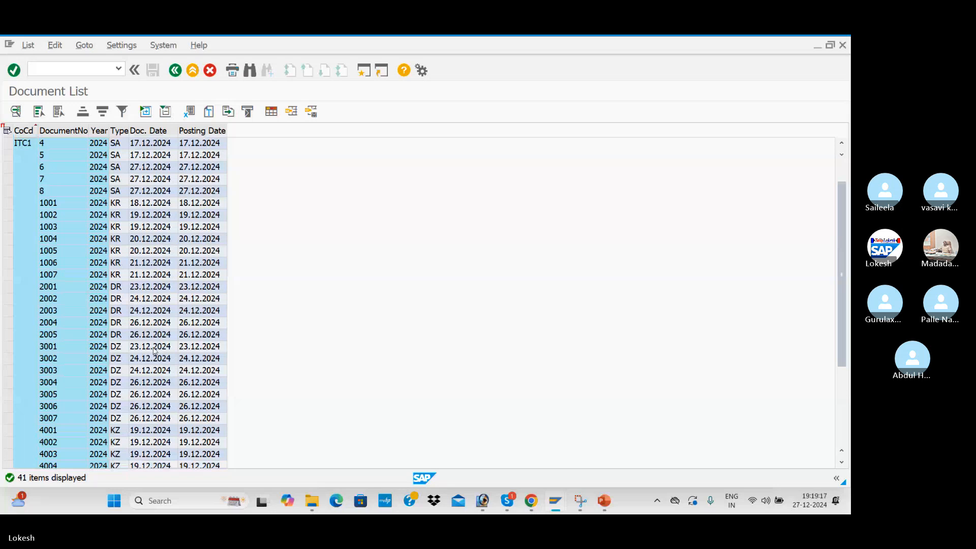
scroll(154, 351, down, 4)
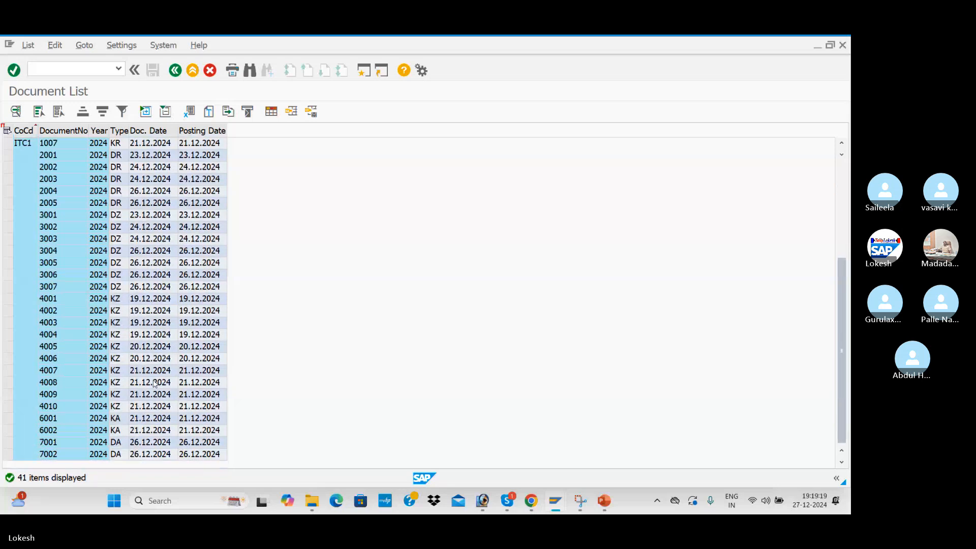
scroll(155, 384, up, 5)
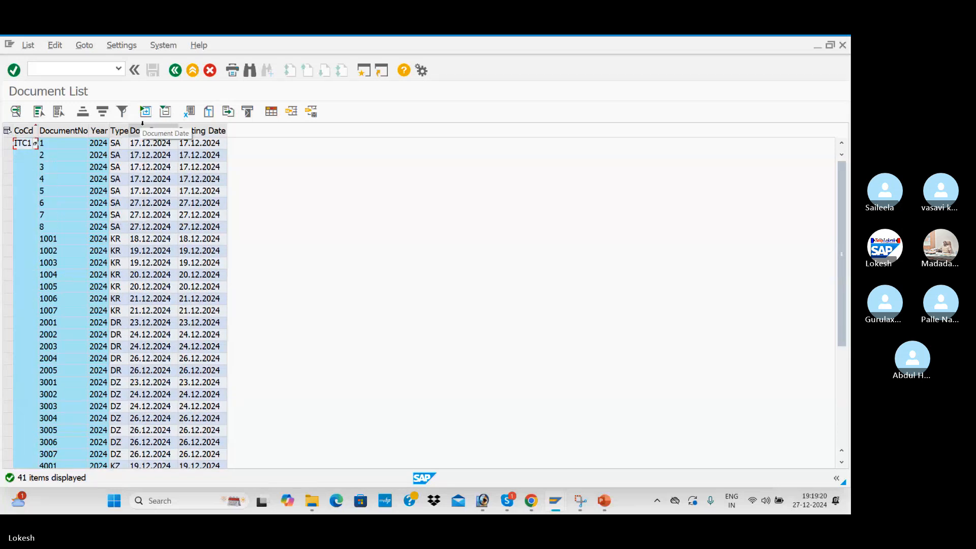
click(117, 204)
click(116, 217)
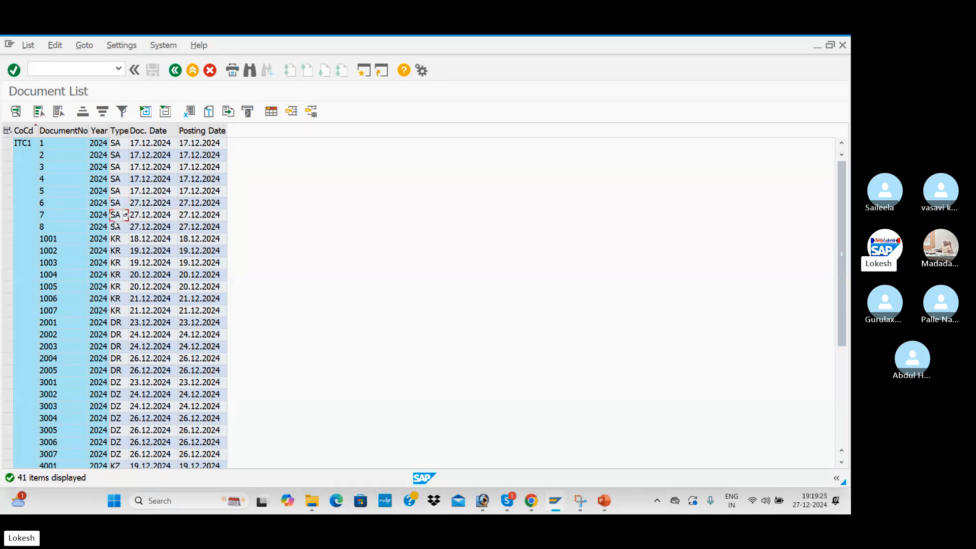
click(60, 205)
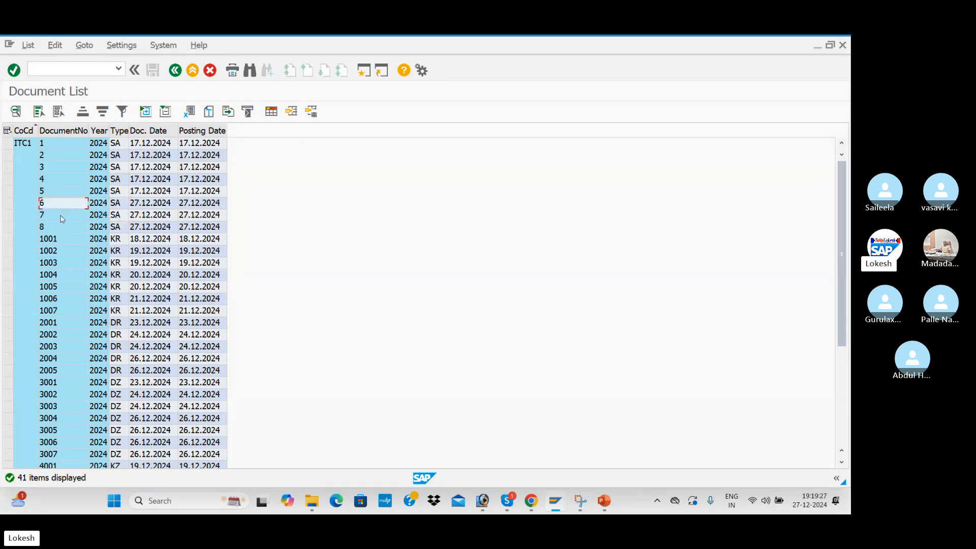
click(61, 217)
click(71, 228)
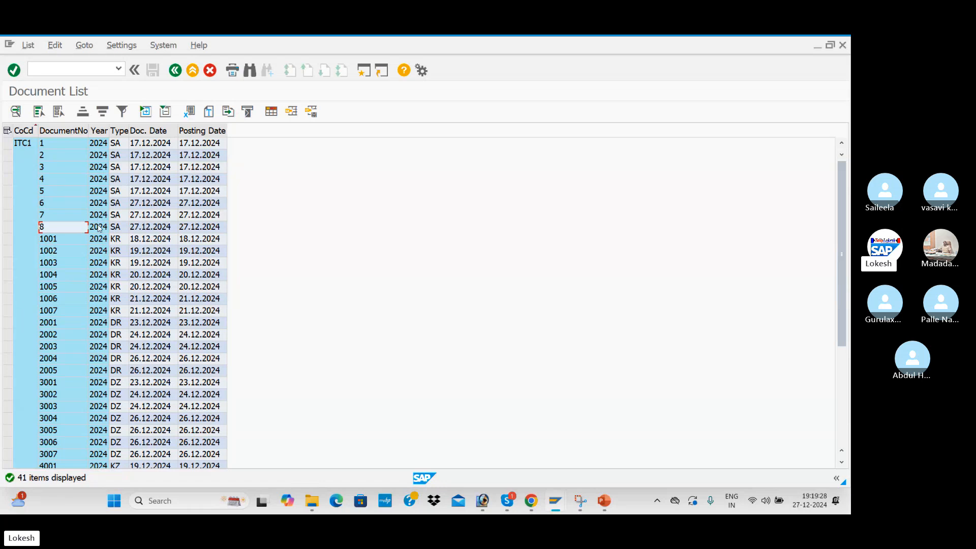
Display documents 8, 7 and 6 in turn from the list, examine their rent and bank line items, and return to the list.
double_click(100, 228)
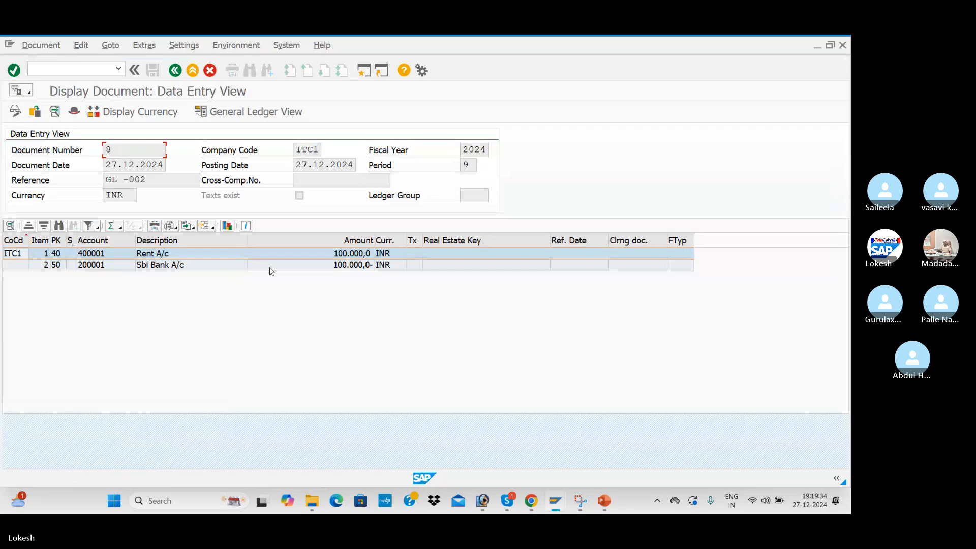
click(175, 70)
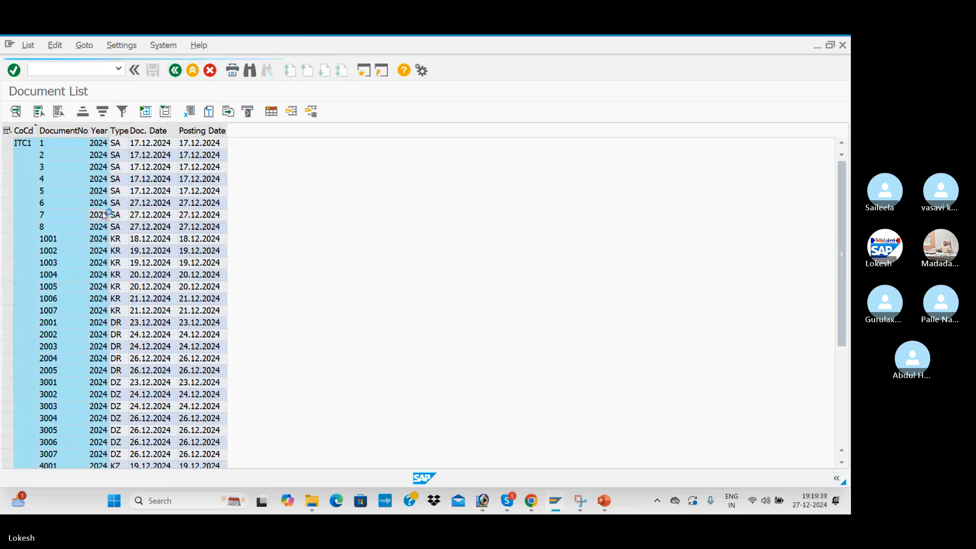
double_click(105, 214)
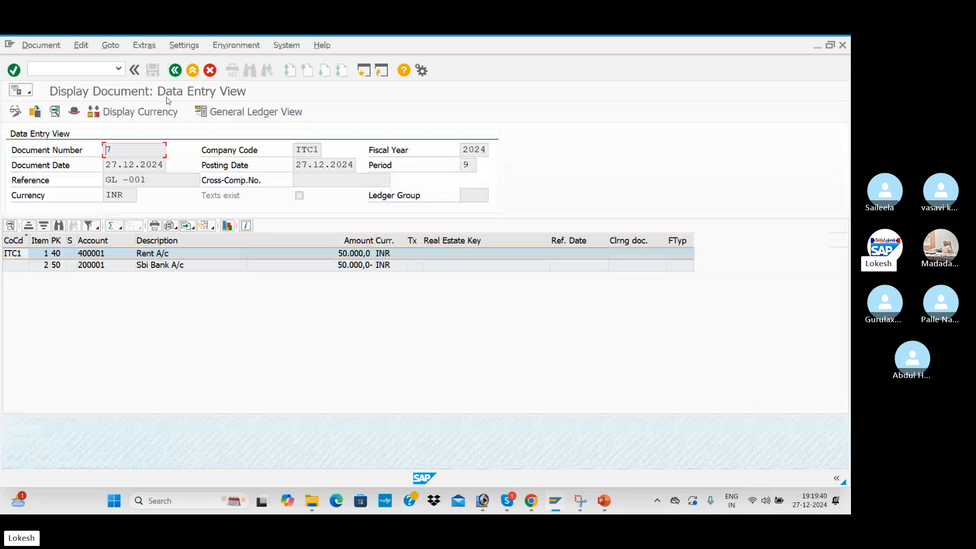
click(175, 71)
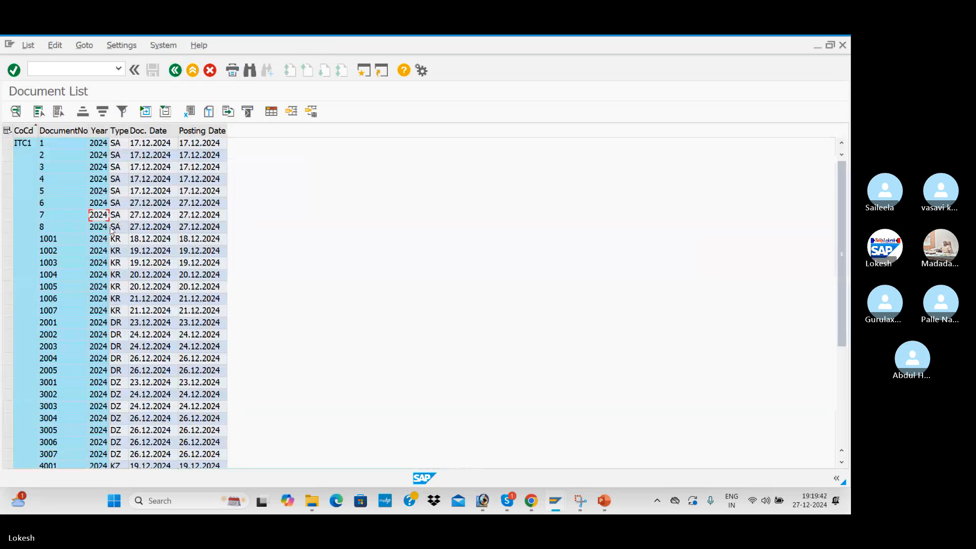
double_click(125, 201)
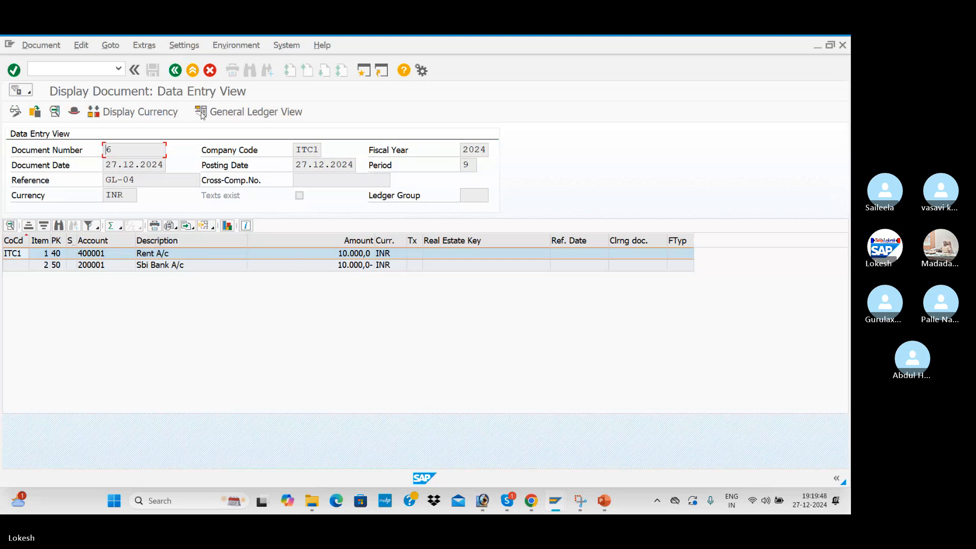
click(176, 73)
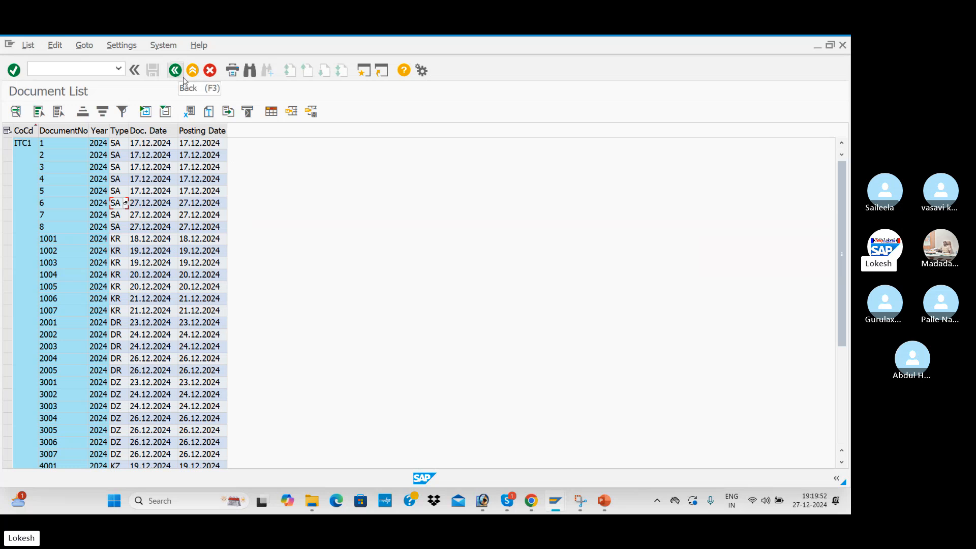
Switch from SAP to the SAP BATCH 14 call window in Skype.
key(alt+Tab)
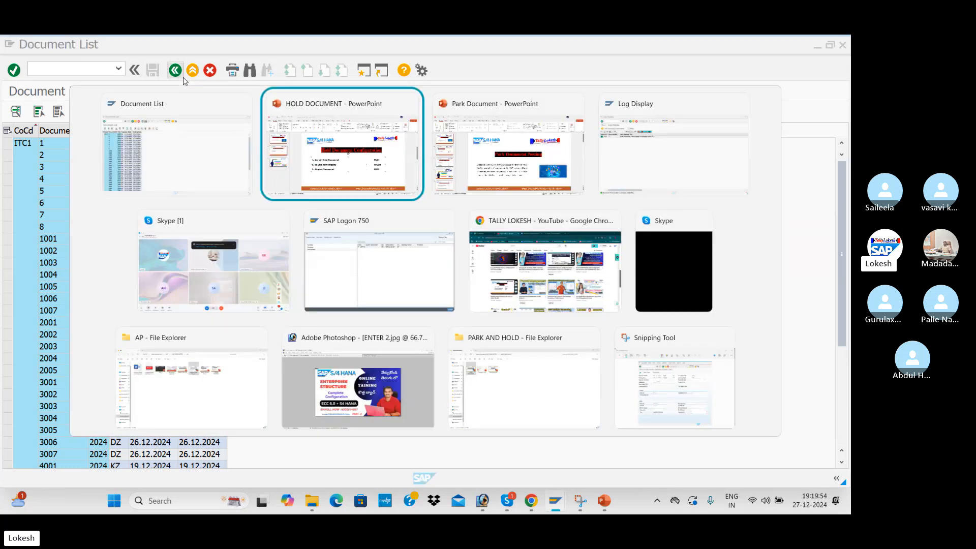
key(alt+Tab)
key(alt+Tab)
key(alt+Tab)
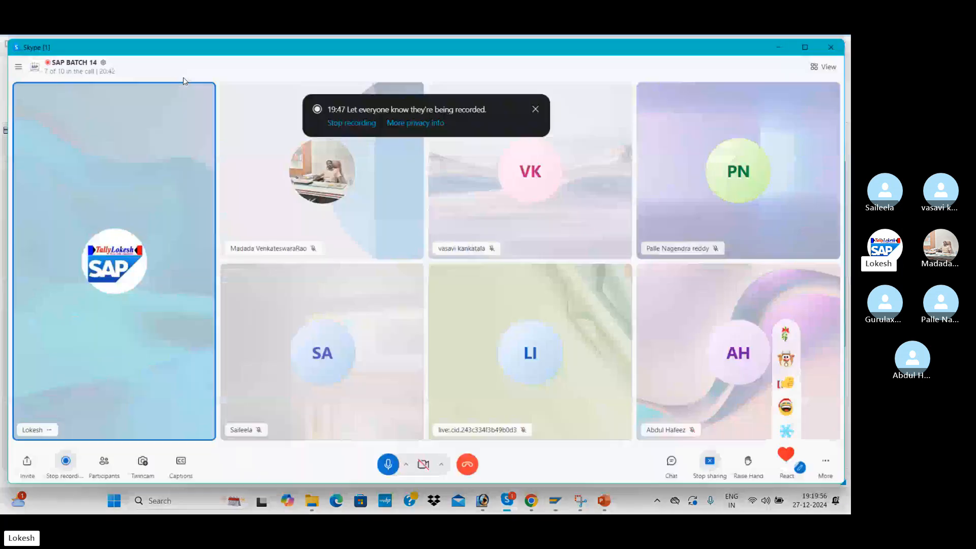